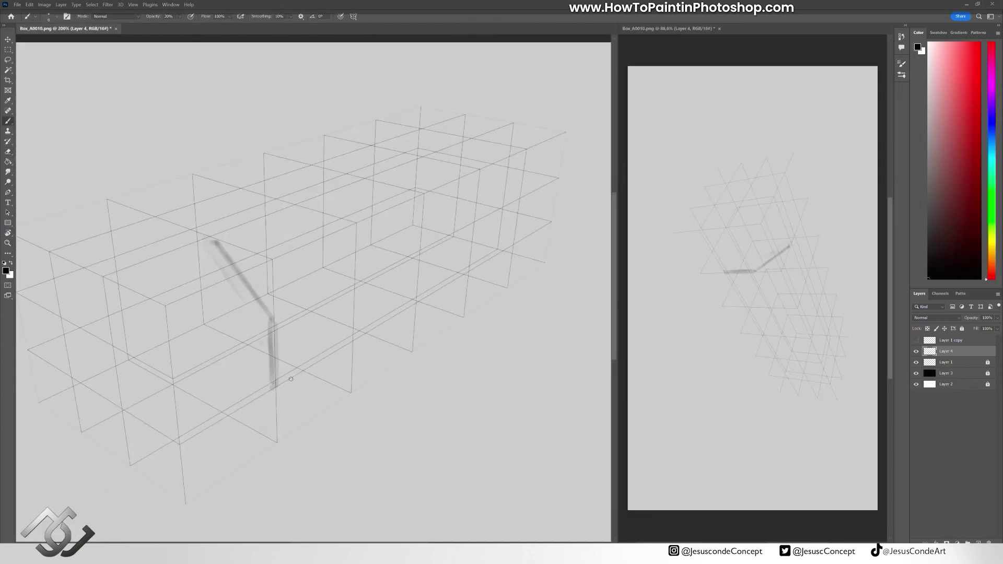
Sketch the engine's hexagonal end shape and lower diagonal edges in soft grey strokes.
drag(272, 389, 348, 340)
drag(358, 308, 418, 279)
mouse_move(120, 256)
mouse_down()
mouse_move(214, 241)
mouse_move(157, 365)
mouse_up()
drag(201, 382, 196, 457)
drag(157, 361, 167, 412)
drag(272, 387, 214, 384)
mouse_move(211, 387)
mouse_down()
mouse_move(215, 456)
mouse_move(261, 397)
mouse_up()
drag(272, 318, 335, 282)
Sketch the engine's top edges, right-side strokes and a curved stroke across the body.
drag(151, 220, 316, 142)
drag(423, 127, 468, 146)
drag(481, 243, 421, 279)
drag(455, 269, 395, 302)
drag(491, 219, 436, 256)
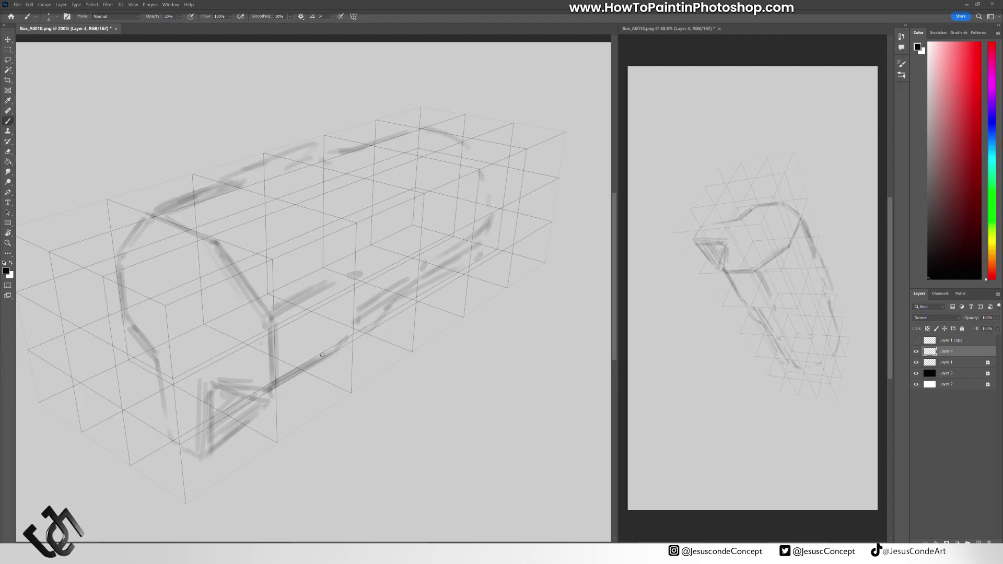
drag(274, 390, 348, 340)
drag(372, 400, 462, 323)
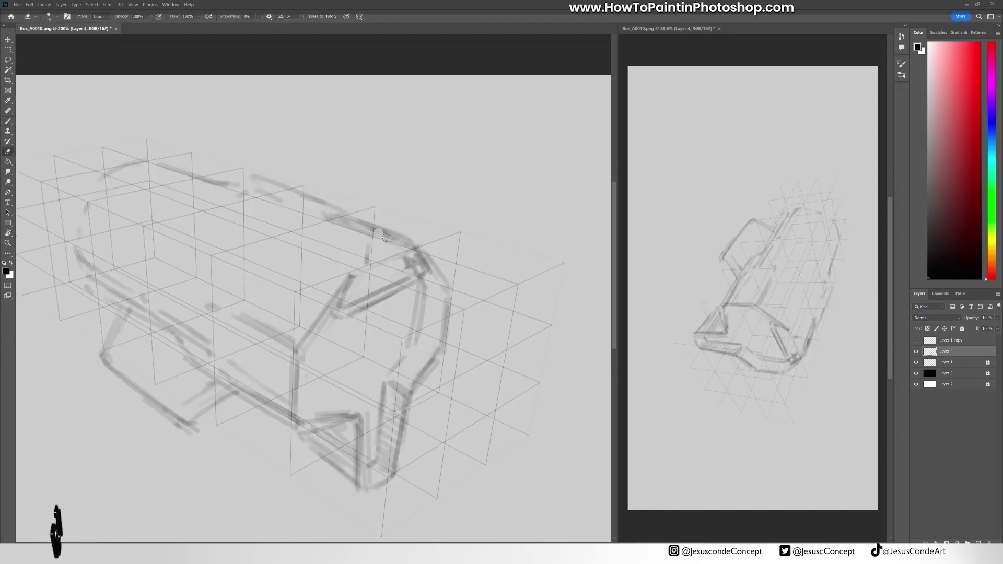
Add outline strokes at the box's top right and along the engine's right side.
drag(368, 227, 363, 266)
drag(391, 224, 400, 252)
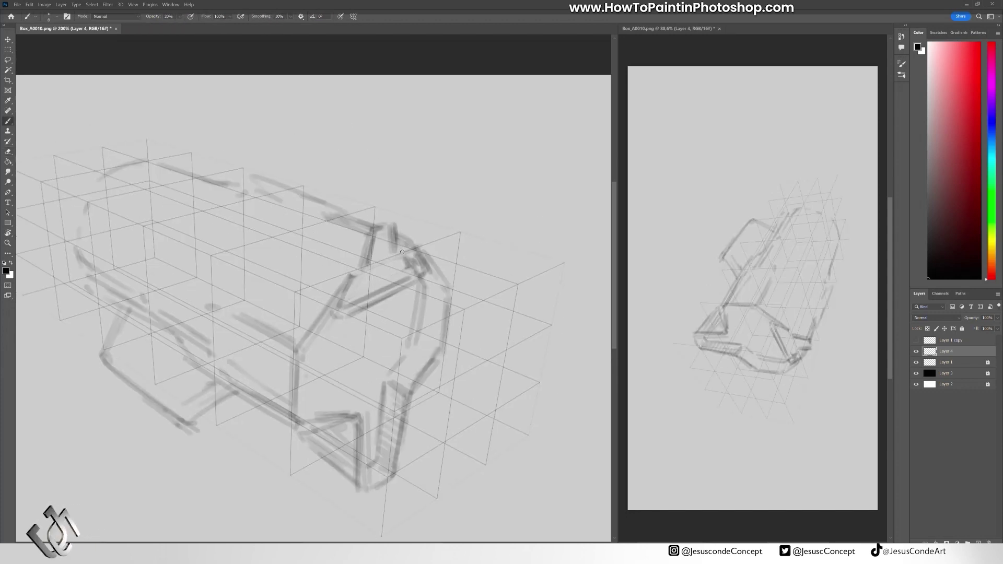
drag(460, 282, 444, 350)
scroll(358, 284, down, 2)
click(786, 275)
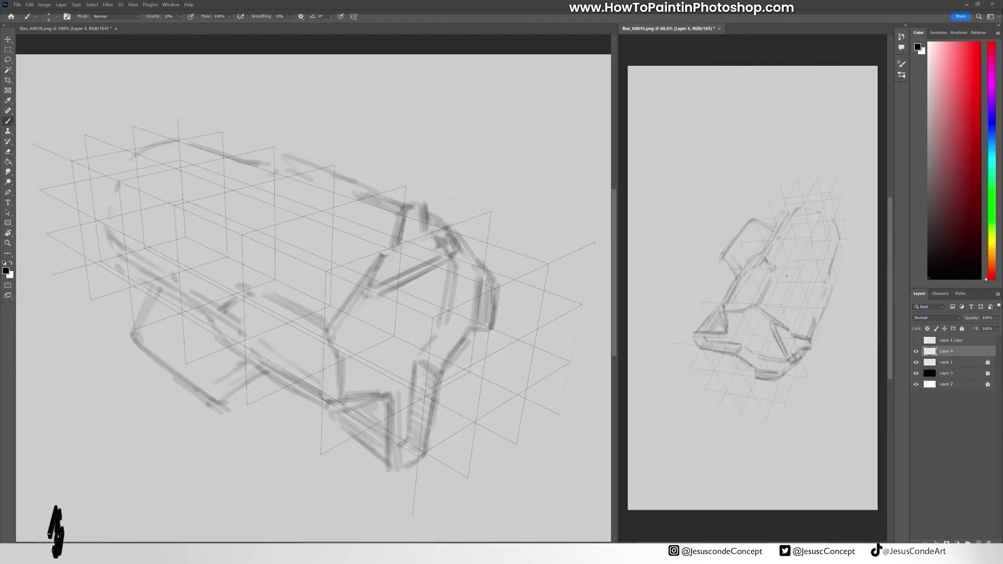
Straighten the view, darken a few strokes and erase stray marks at the lower left.
drag(786, 275, 768, 206)
drag(373, 277, 327, 347)
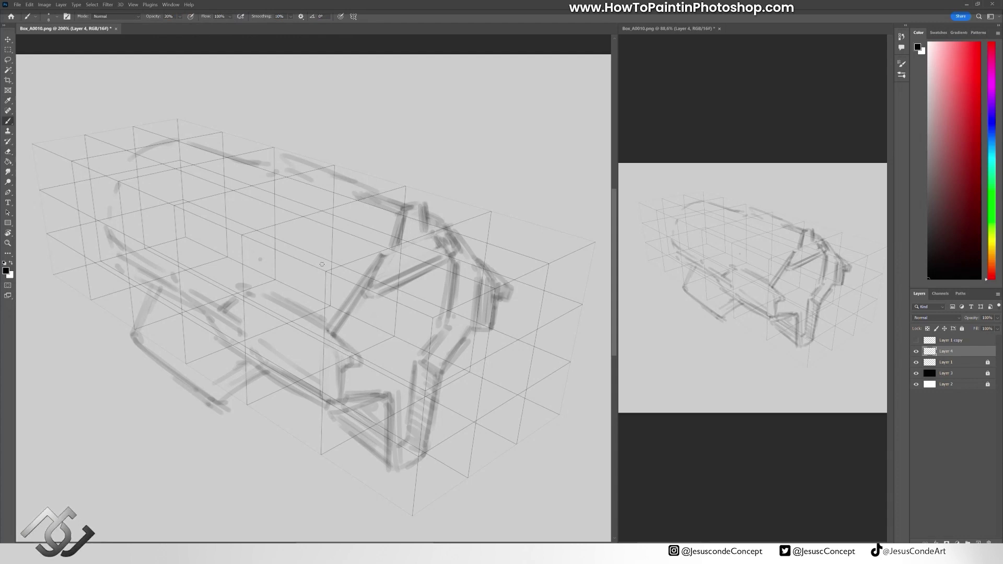
key(e)
mouse_move(256, 376)
mouse_down()
mouse_move(220, 345)
mouse_move(230, 360)
mouse_up()
key(b)
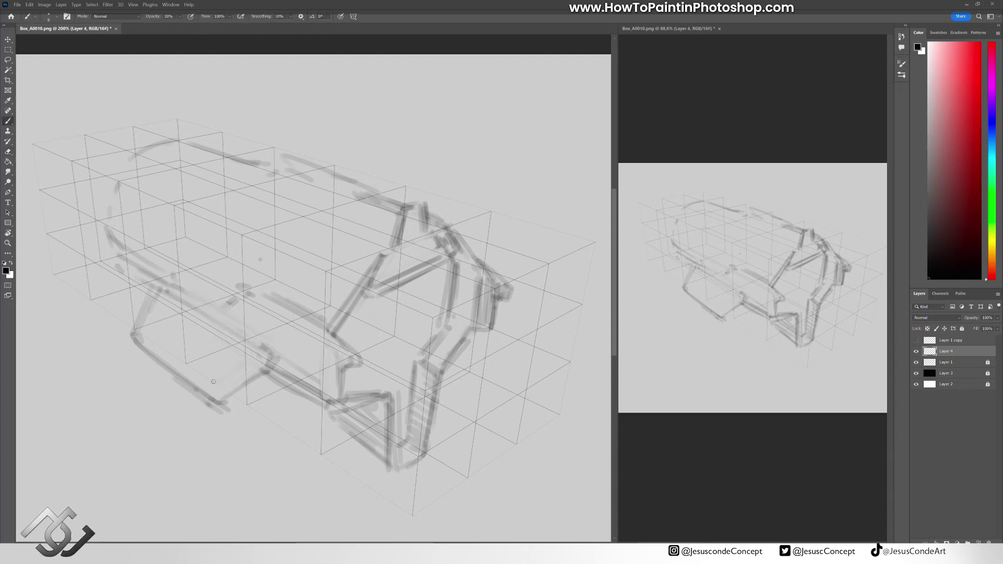
Redraw the diagonal and top edge strokes, erasing stray marks along the top and upper right.
drag(237, 239, 290, 170)
key(e)
mouse_move(355, 196)
mouse_down()
mouse_move(397, 204)
mouse_move(418, 188)
mouse_move(379, 261)
mouse_up()
key(b)
key(e)
mouse_move(426, 207)
mouse_down()
mouse_move(449, 241)
mouse_move(402, 251)
mouse_move(413, 243)
mouse_up()
key(b)
drag(292, 198, 405, 193)
key(e)
key(b)
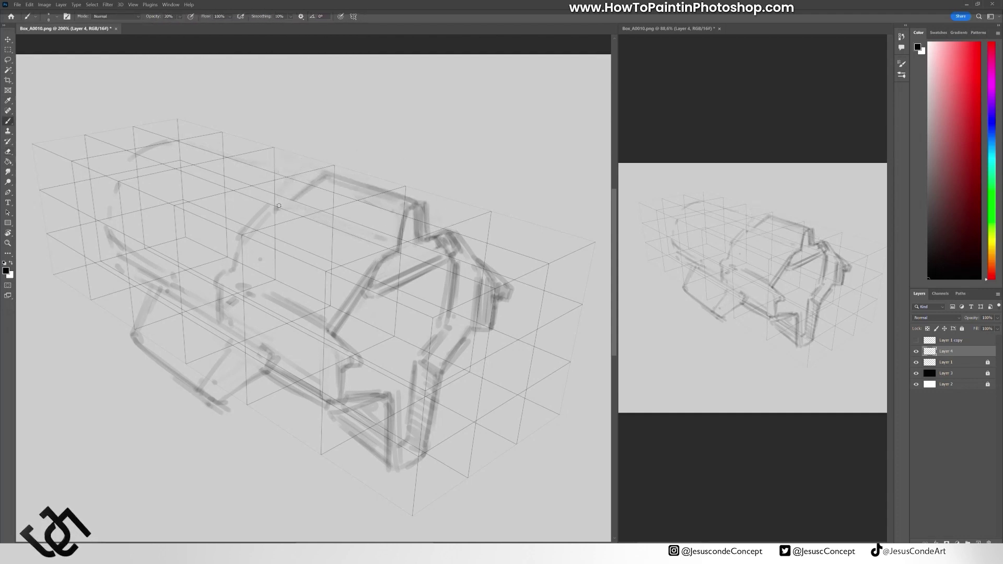
Flip the canvas horizontally, darken the rounded rear arc and add small top detail strokes.
key(ctrl+shift+h)
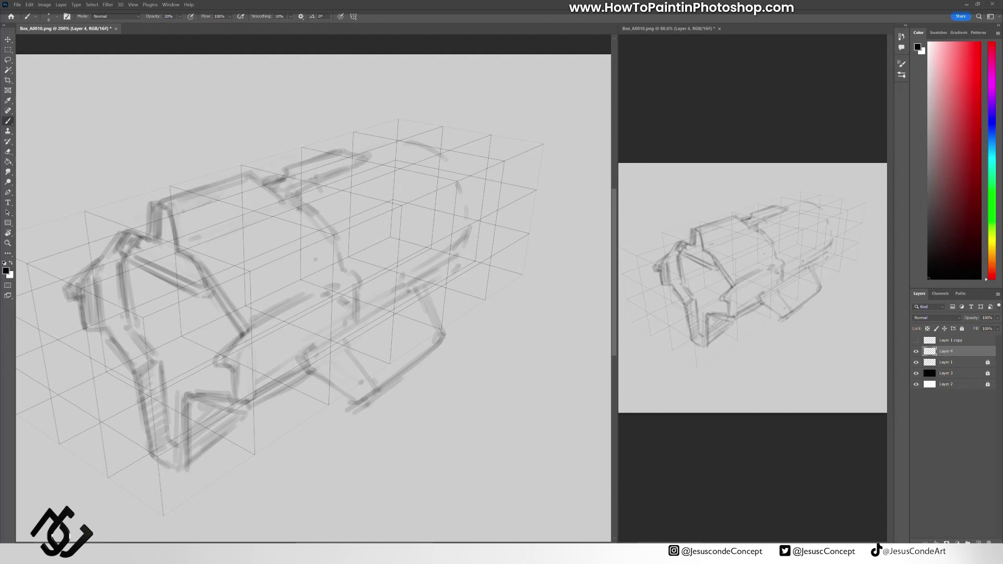
mouse_move(360, 321)
mouse_down()
mouse_move(370, 265)
mouse_move(453, 216)
mouse_up()
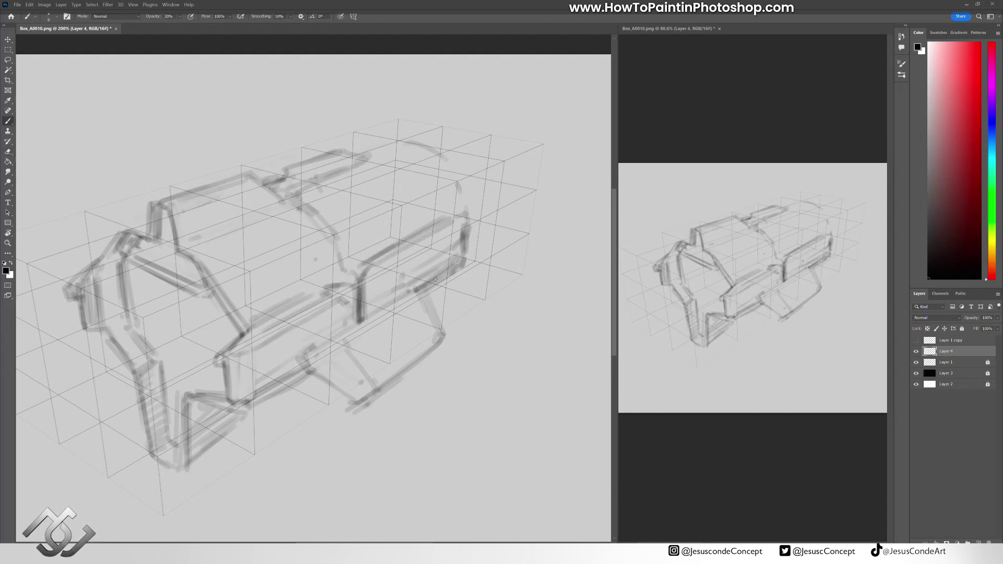
drag(408, 136, 486, 209)
drag(353, 155, 429, 135)
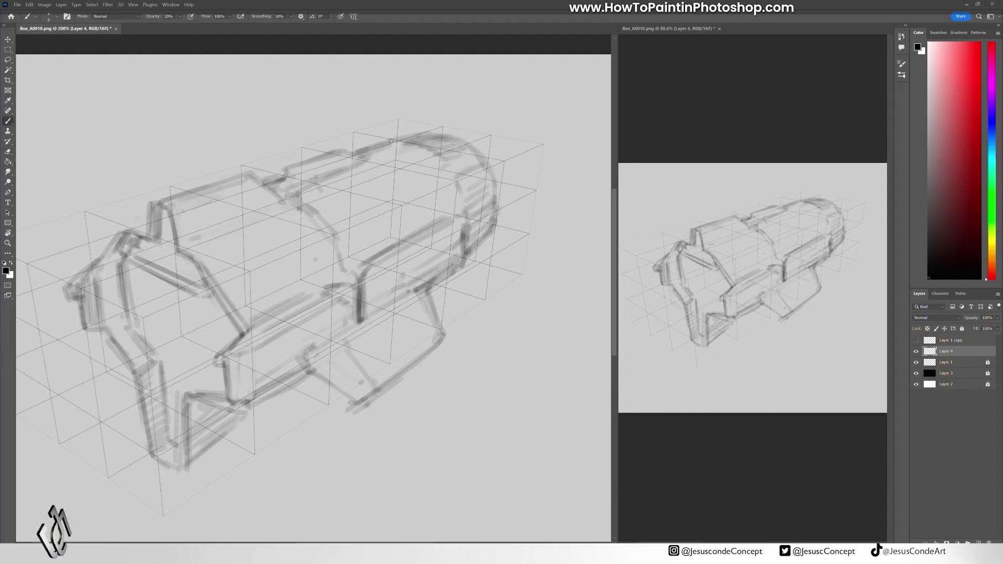
scroll(411, 163, up, 2)
drag(409, 267, 361, 295)
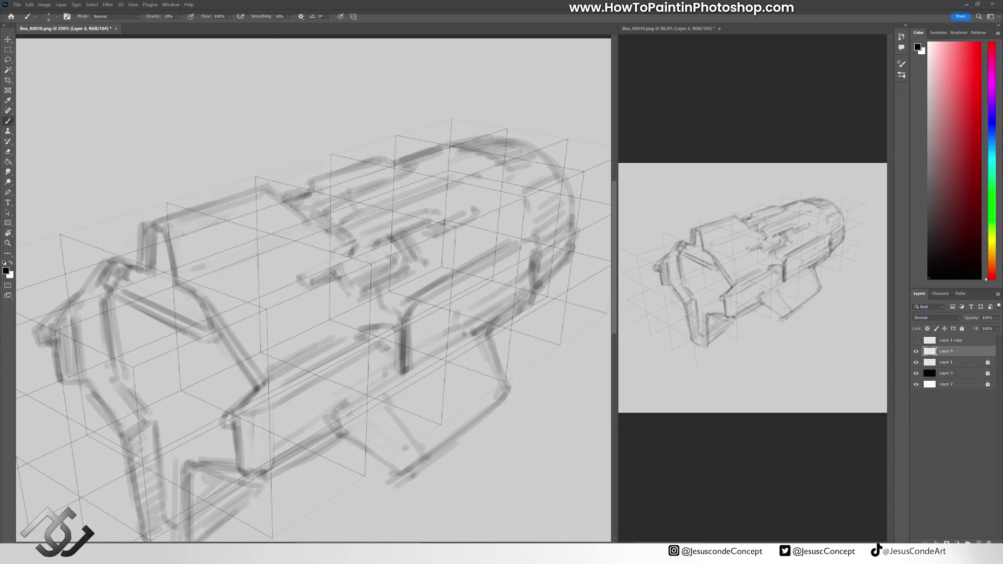
scroll(345, 250, up, 1)
mouse_move(332, 272)
mouse_down()
mouse_move(345, 249)
mouse_move(359, 259)
mouse_move(364, 292)
mouse_move(401, 253)
mouse_move(418, 269)
mouse_up()
Draw the gun-like detail on the engine's top, mirror to check it, and undo the last strokes.
scroll(323, 283, up, 1)
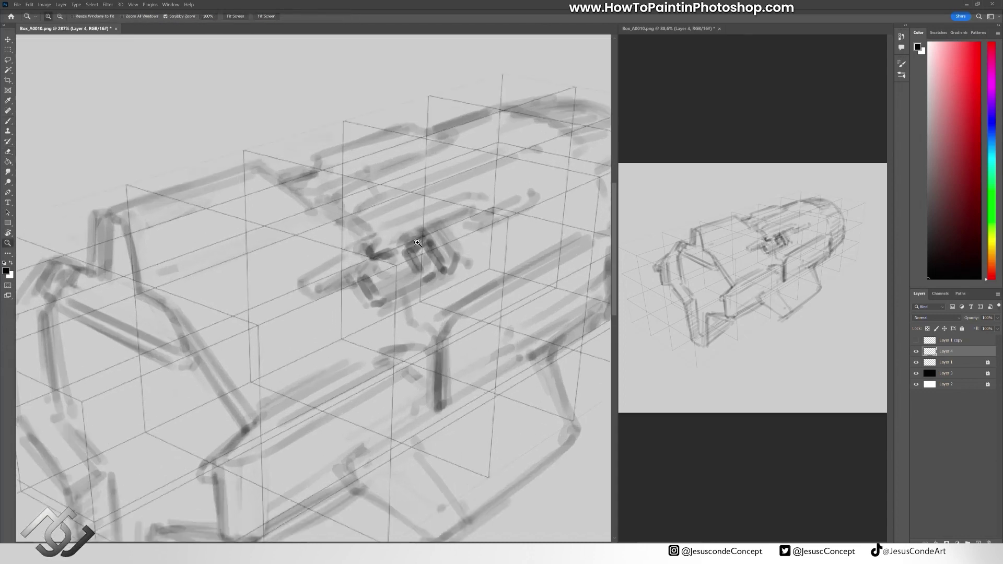
mouse_move(337, 258)
mouse_down()
mouse_move(392, 253)
mouse_move(436, 231)
mouse_move(423, 254)
mouse_move(493, 212)
mouse_up()
drag(316, 316, 388, 259)
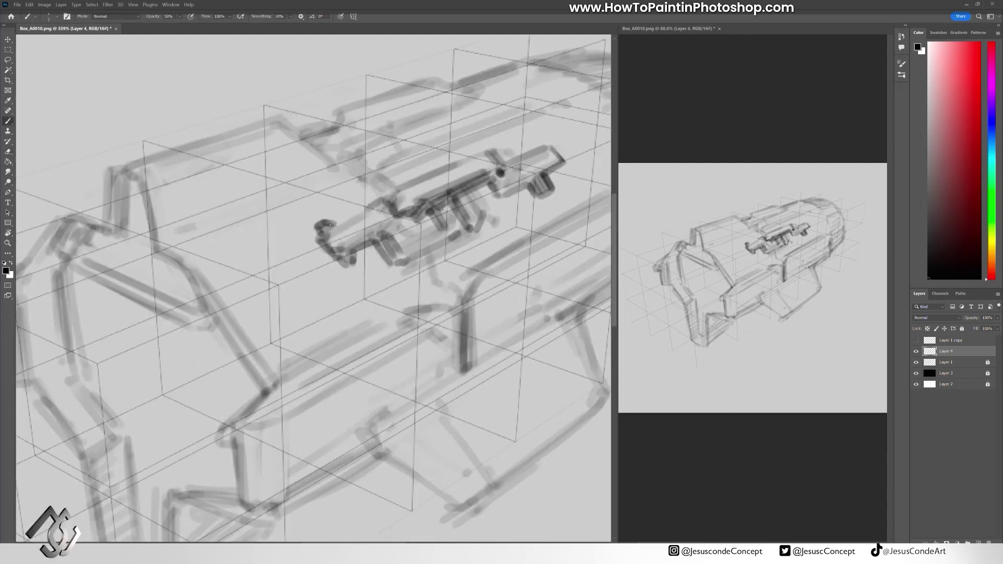
mouse_move(330, 225)
mouse_down()
mouse_move(338, 258)
mouse_move(355, 242)
mouse_up()
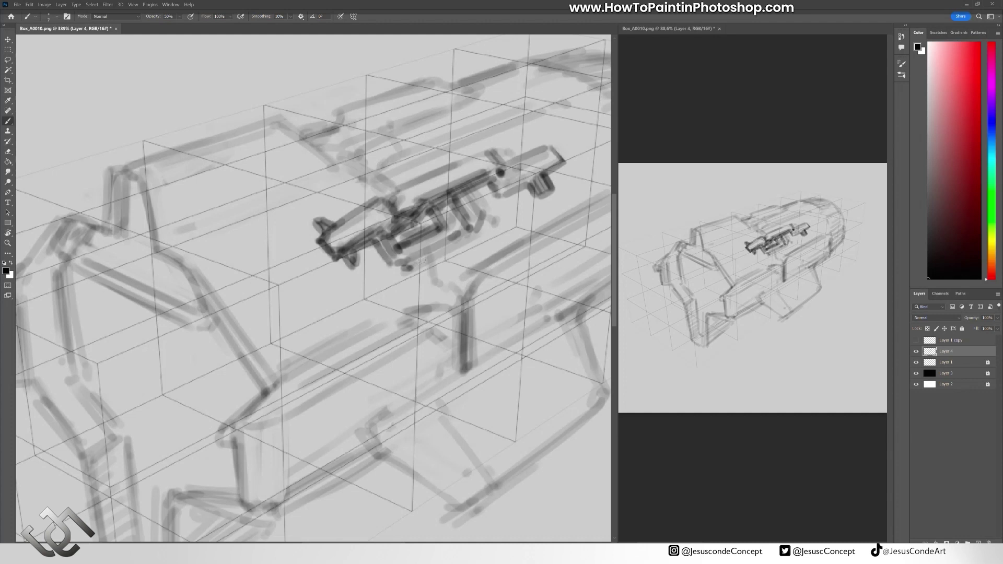
key(ctrl+shift+h)
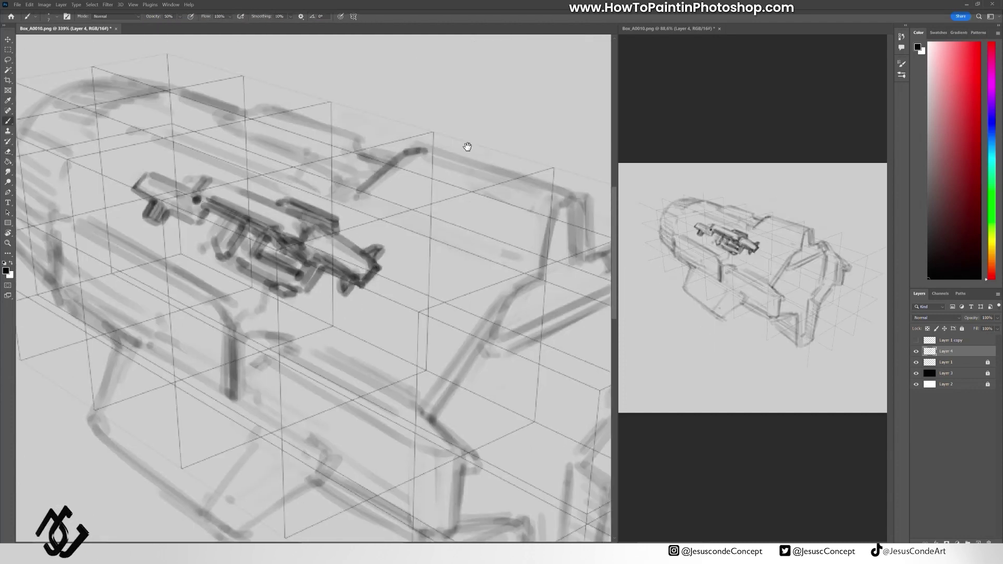
mouse_move(465, 148)
mouse_down()
mouse_move(415, 156)
mouse_move(443, 193)
mouse_move(473, 189)
mouse_move(492, 213)
mouse_move(454, 186)
mouse_up()
key(ctrl+z)
key(ctrl+z)
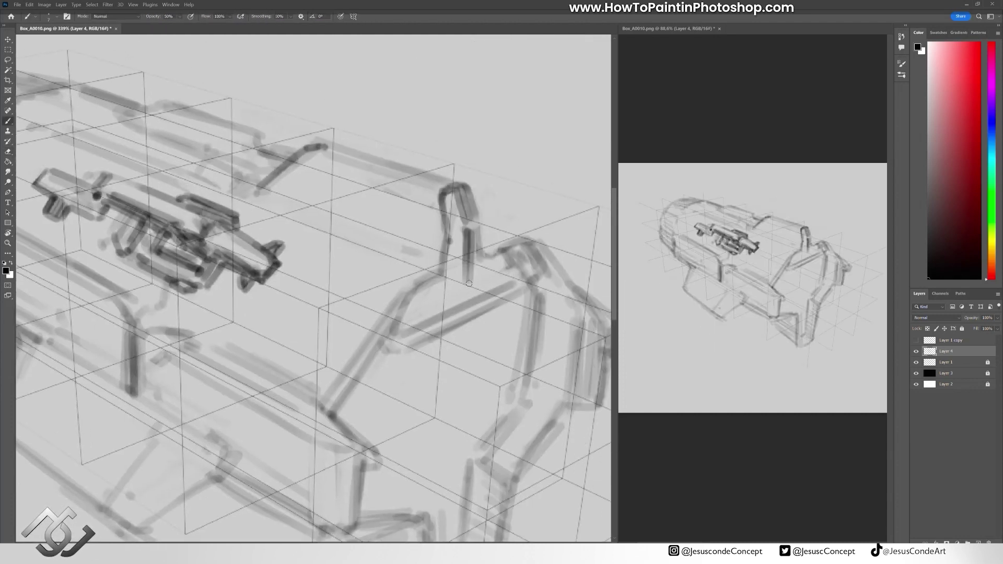
Extend the hook-shaped frame and darken the engine's lower edges.
mouse_move(403, 290)
mouse_down()
mouse_move(332, 412)
mouse_move(428, 269)
mouse_up()
drag(428, 269, 317, 185)
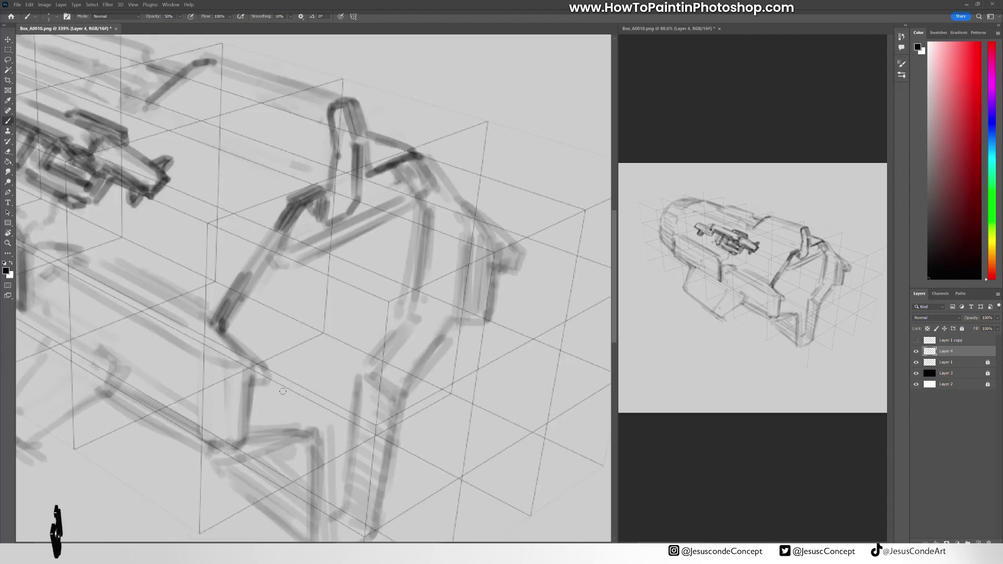
drag(475, 211, 524, 272)
drag(320, 437, 346, 339)
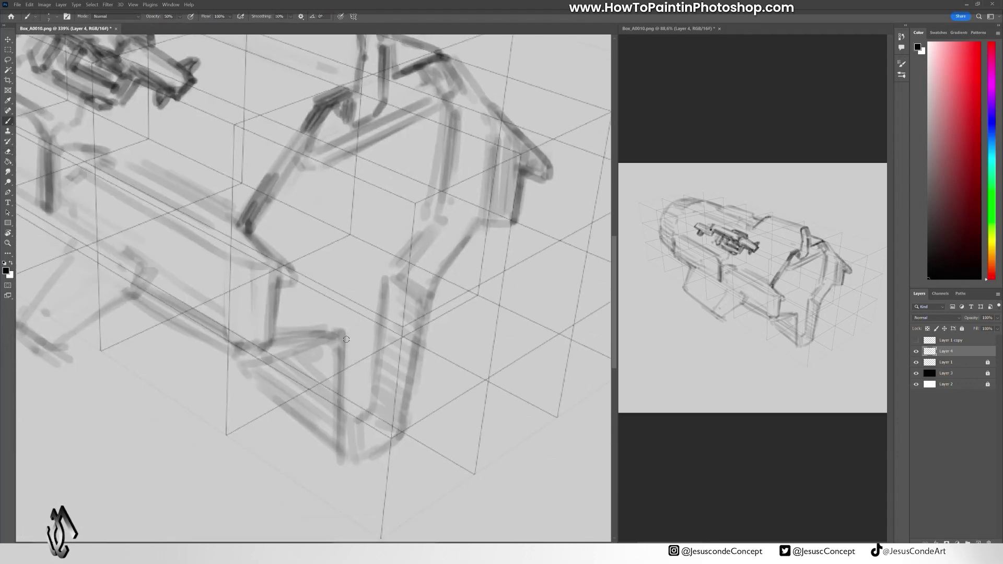
key(ctrl+shift+h)
drag(353, 298, 264, 230)
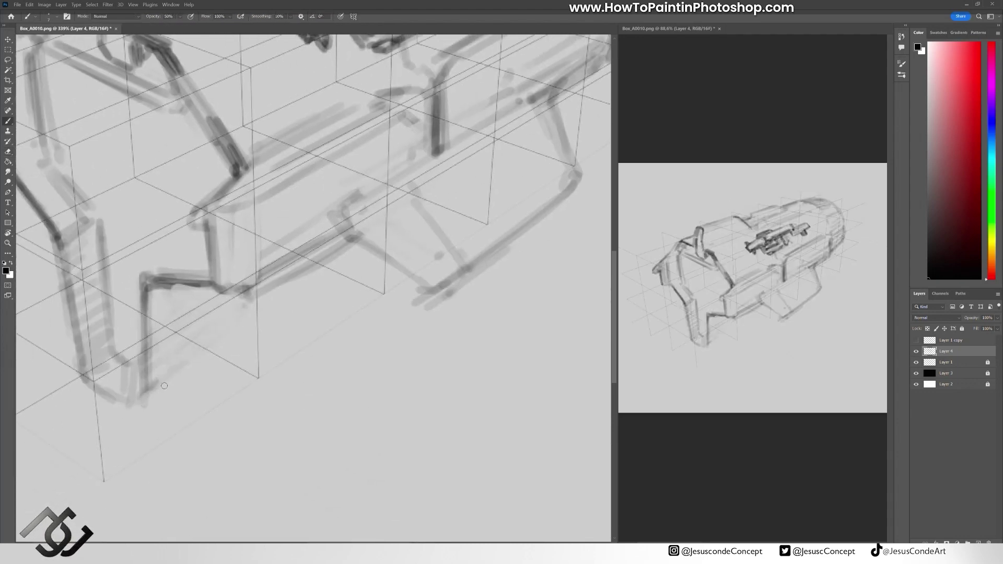
mouse_move(142, 397)
mouse_down()
mouse_move(279, 276)
mouse_move(345, 305)
mouse_up()
mouse_move(418, 265)
mouse_down()
mouse_move(334, 320)
mouse_move(276, 318)
mouse_move(356, 313)
mouse_up()
Add dark strokes and ribbed rungs inside the front frame, erasing its right edge clean.
drag(133, 164, 211, 200)
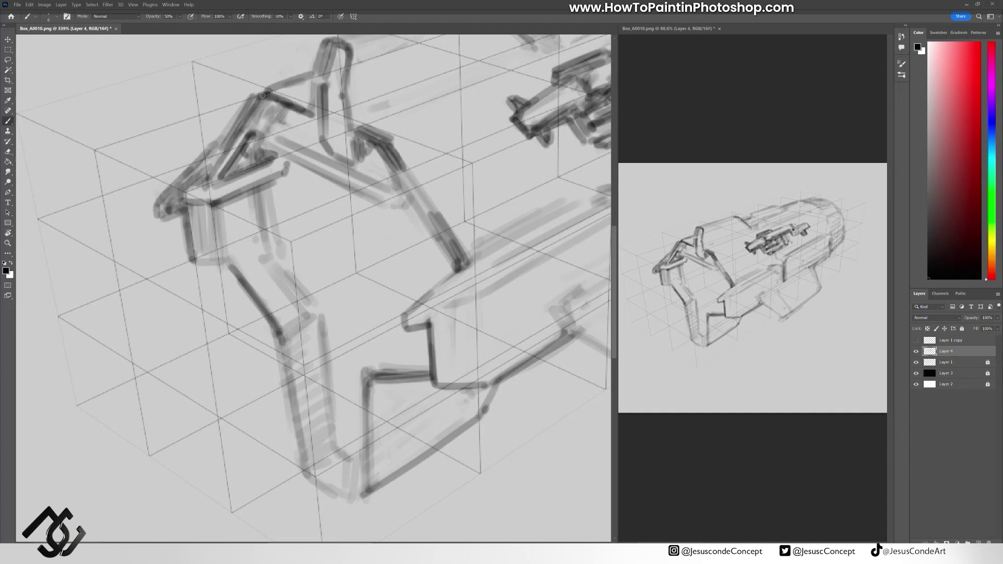
mouse_move(248, 190)
mouse_down()
mouse_move(238, 160)
mouse_move(300, 282)
mouse_move(313, 366)
mouse_move(336, 428)
mouse_up()
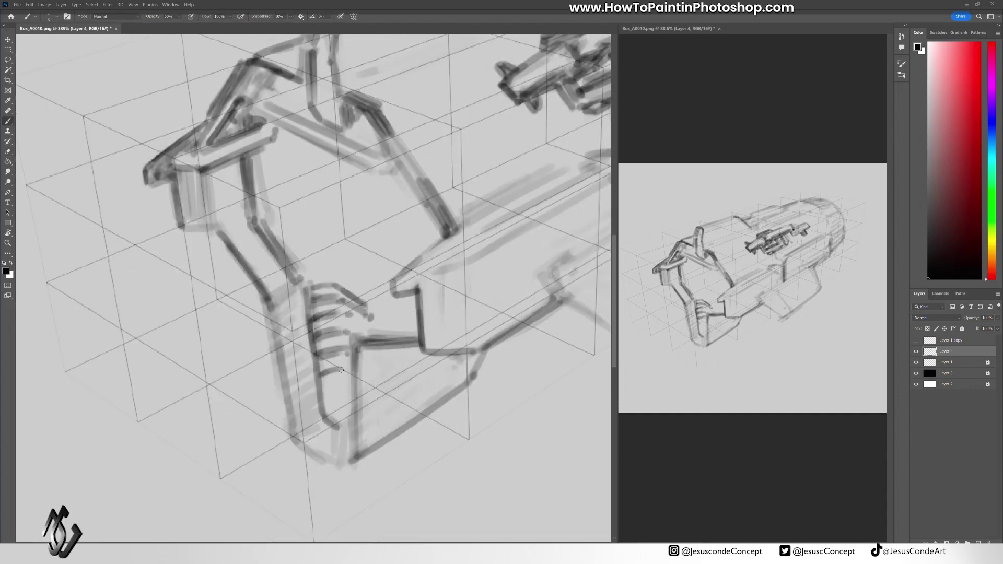
drag(321, 379, 349, 418)
drag(302, 441, 342, 464)
key(e)
drag(361, 350, 360, 470)
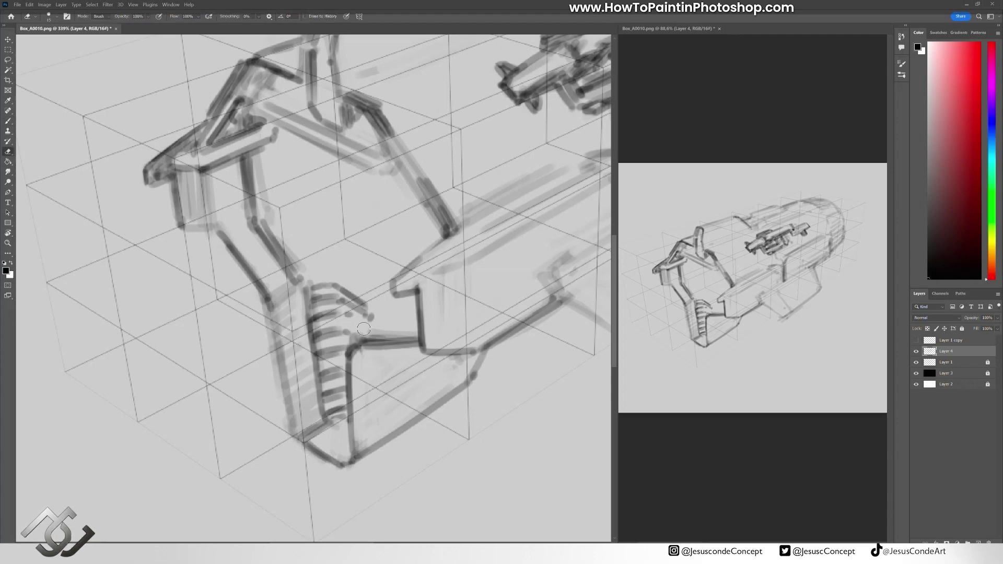
key(b)
Refine the mirrored upper front frame with dark strokes and save the sketch as Box_A0010.psd.
drag(325, 281, 285, 321)
key(h)
mouse_move(439, 222)
mouse_down()
mouse_move(355, 258)
mouse_move(361, 295)
mouse_up()
drag(434, 266, 303, 360)
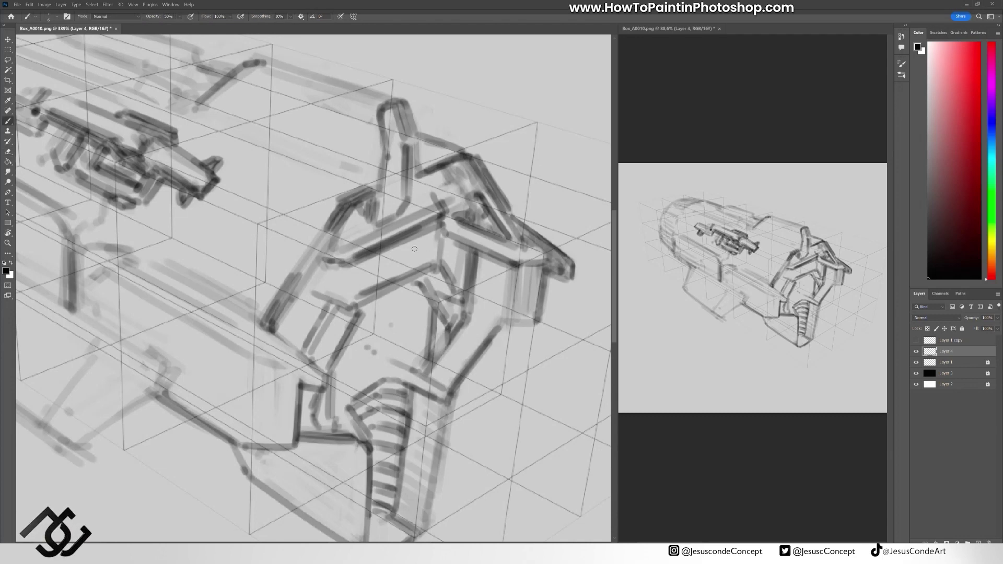
drag(414, 248, 447, 237)
drag(361, 264, 311, 295)
drag(332, 261, 276, 337)
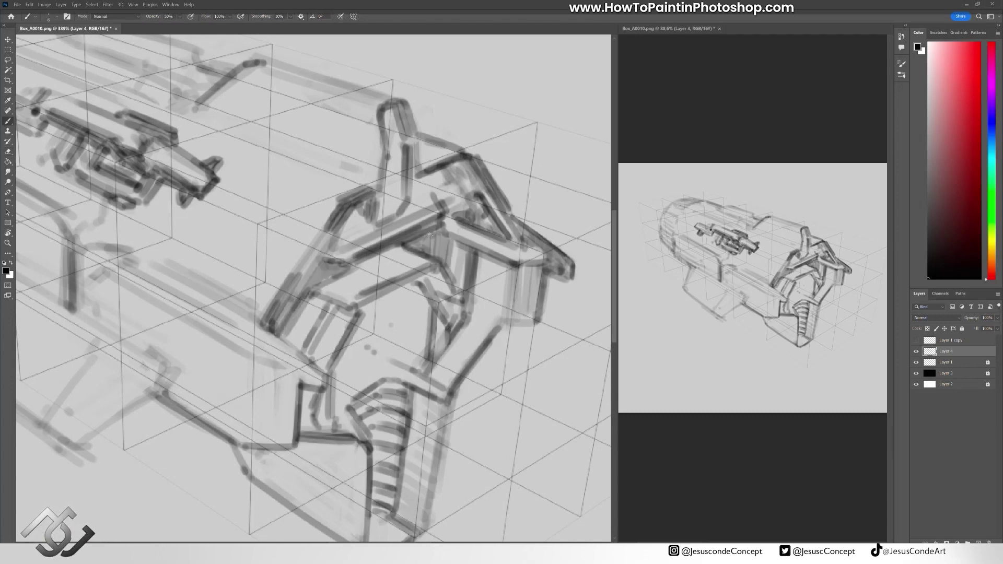
drag(439, 230, 405, 248)
drag(350, 265, 310, 289)
drag(340, 206, 266, 335)
key(ctrl+s)
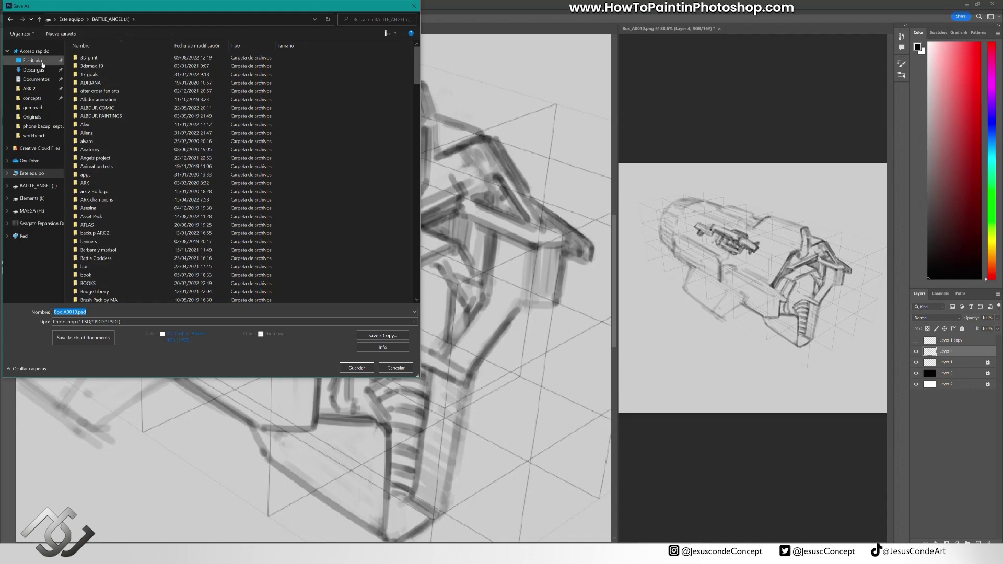
key(Return)
Add a few more strokes near the top of the engine body.
drag(274, 188, 224, 264)
scroll(272, 219, up, 3)
mouse_move(312, 208)
mouse_down()
mouse_move(359, 112)
mouse_move(380, 159)
mouse_up()
drag(384, 118, 343, 107)
Add sketch strokes along the engine's top edge and across the side panel.
mouse_move(334, 157)
mouse_down()
mouse_move(398, 177)
mouse_move(413, 134)
mouse_up()
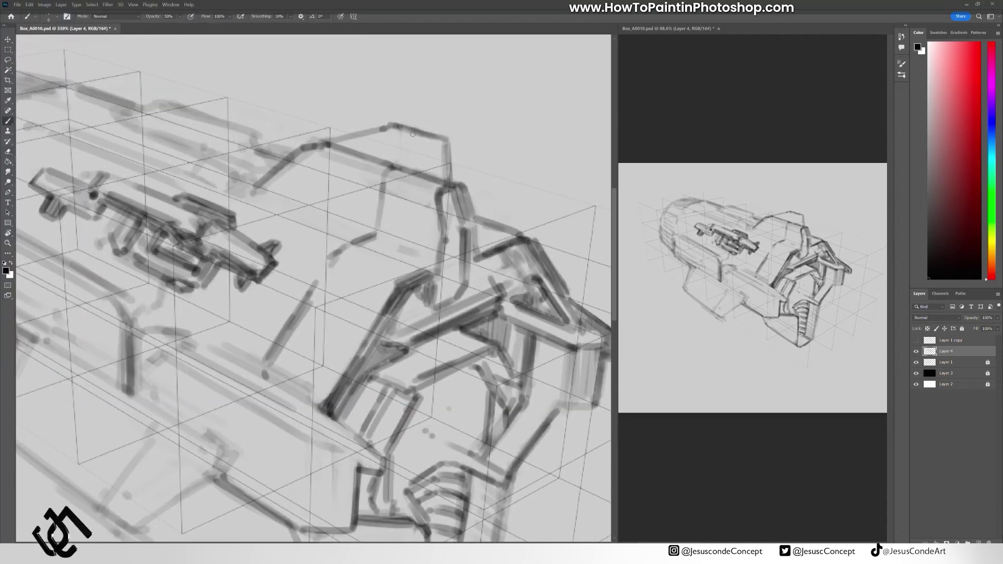
drag(439, 166, 445, 43)
drag(230, 337, 250, 368)
drag(313, 262, 392, 262)
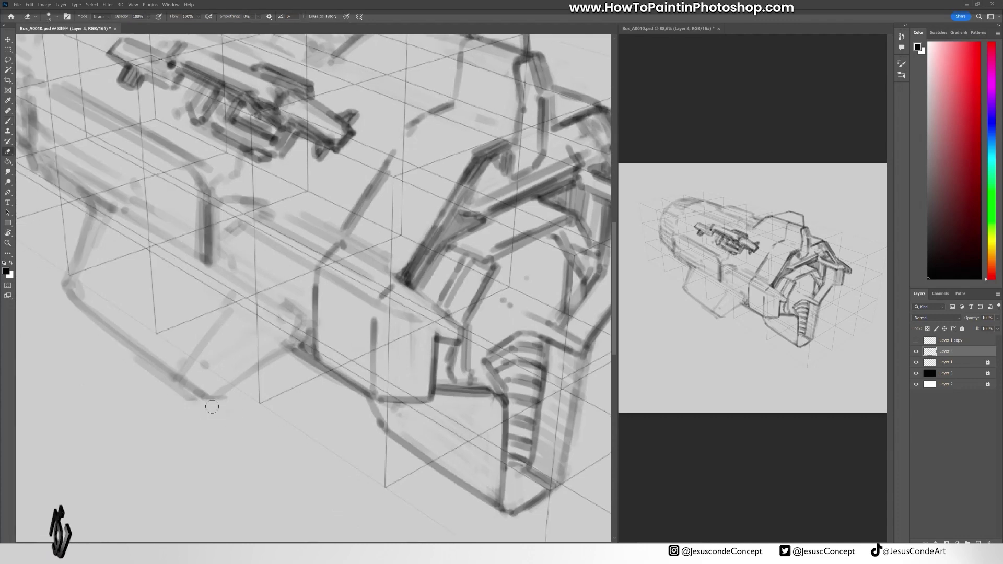
drag(188, 355, 279, 413)
drag(313, 261, 361, 261)
Erase stray side strokes and redraw the side as a rounded U-shaped panel.
key(e)
drag(130, 214, 166, 290)
drag(261, 209, 366, 309)
mouse_move(240, 253)
mouse_down()
mouse_move(197, 258)
mouse_move(183, 193)
mouse_up()
key(b)
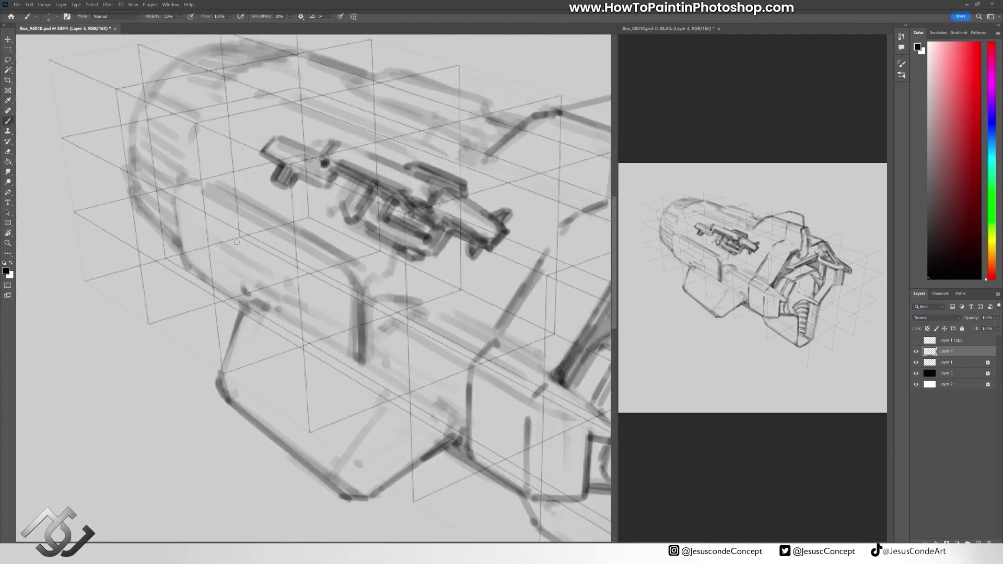
drag(230, 225, 240, 286)
key(ctrl+z)
mouse_move(344, 266)
mouse_down()
mouse_move(340, 361)
mouse_move(360, 358)
mouse_up()
Draw a long diagonal body line plus upper-body strokes, checking the sketch in mirrored view.
drag(198, 175, 356, 266)
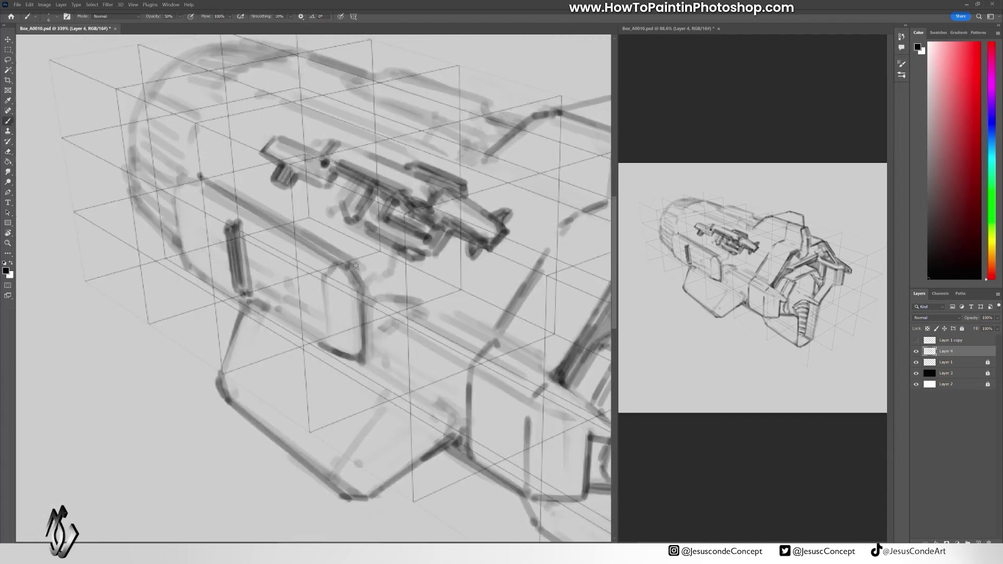
drag(176, 251, 197, 127)
drag(199, 125, 198, 170)
drag(196, 172, 221, 155)
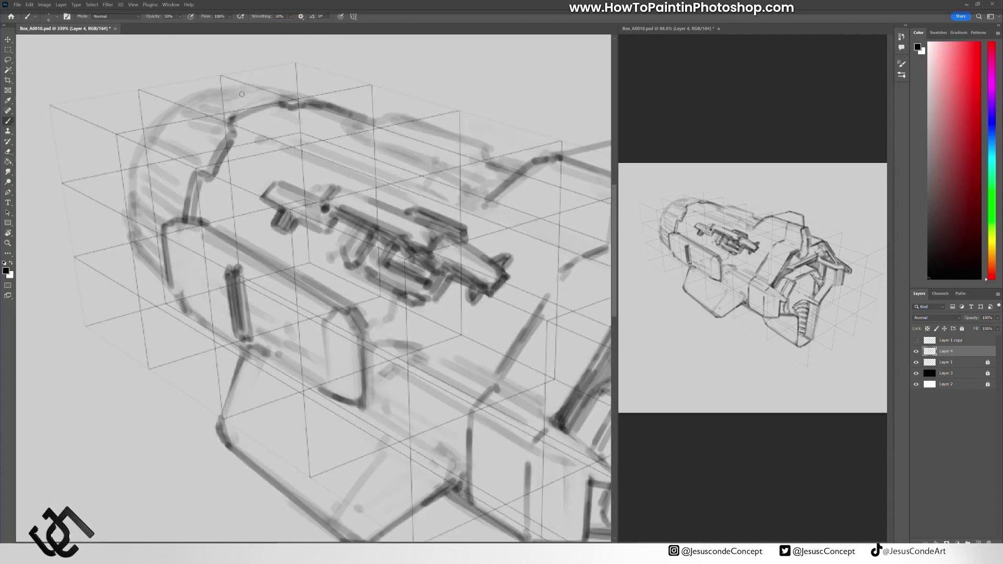
key(h)
scroll(300, 198, down, 3)
drag(285, 206, 385, 173)
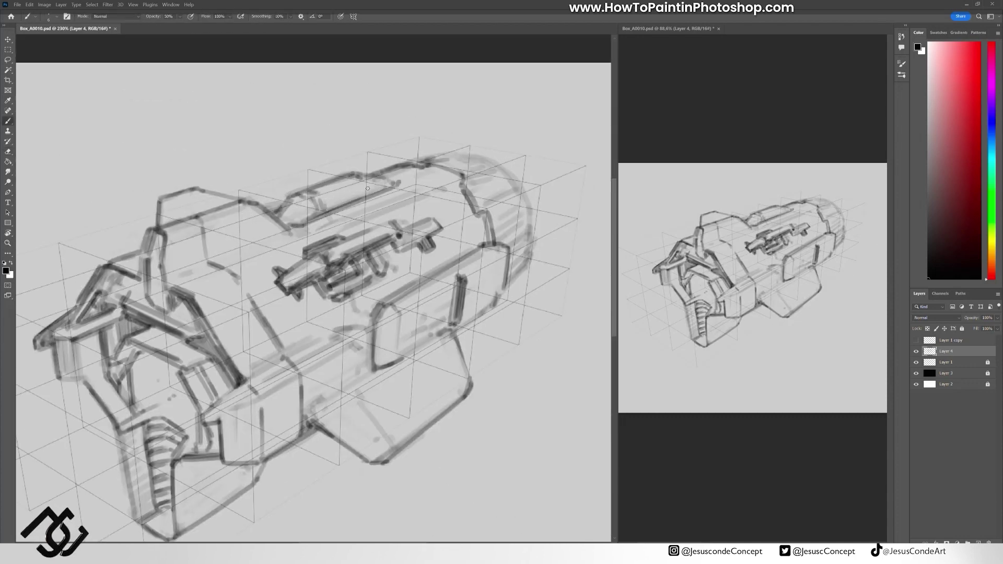
scroll(313, 182, up, 4)
Erase old front strokes and sketch new lines through the front section and across the form.
key(e)
mouse_move(292, 250)
mouse_down()
mouse_move(276, 282)
mouse_move(316, 324)
mouse_up()
key(b)
drag(282, 282, 311, 334)
drag(324, 269, 313, 339)
mouse_move(326, 238)
mouse_down()
mouse_move(329, 324)
mouse_move(366, 319)
mouse_up()
mouse_move(405, 216)
mouse_down()
mouse_move(464, 272)
mouse_move(463, 195)
mouse_up()
Rework the front strokes and add detail lines on the rear section and top of the body.
key(e)
mouse_move(272, 271)
mouse_down()
mouse_move(324, 303)
mouse_move(366, 219)
mouse_up()
mouse_move(334, 272)
mouse_down()
mouse_move(345, 283)
mouse_move(235, 308)
mouse_move(149, 365)
mouse_up()
key(b)
drag(402, 246, 433, 345)
drag(378, 209, 421, 196)
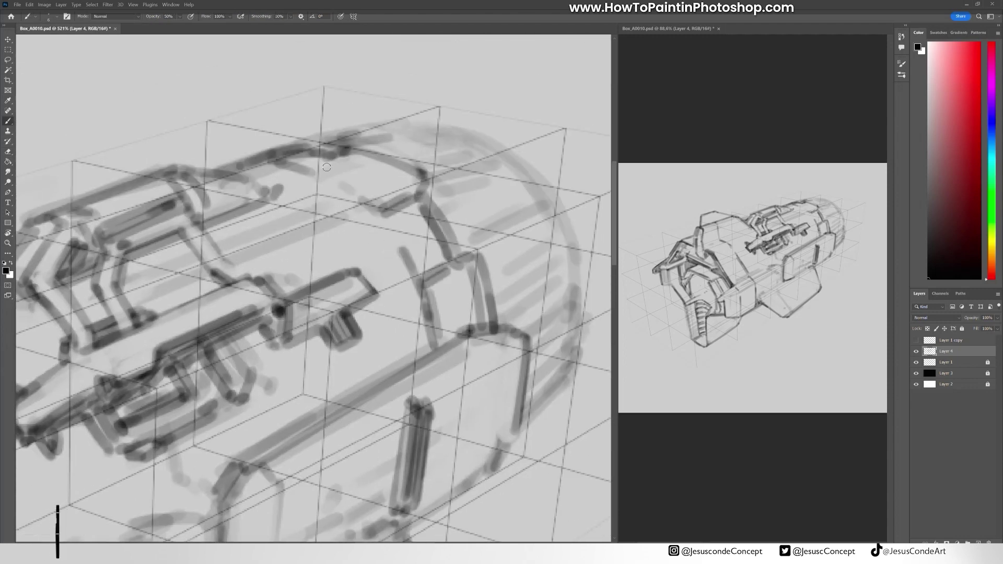
mouse_move(327, 167)
mouse_down()
mouse_move(371, 206)
mouse_move(523, 79)
mouse_up()
drag(313, 335, 339, 366)
drag(409, 297, 366, 262)
Replace the front hatching with a dark angular edge running down the front.
key(e)
mouse_move(360, 308)
mouse_down()
mouse_move(190, 389)
mouse_move(293, 339)
mouse_up()
scroll(190, 388, down, 5)
scroll(243, 299, up, 4)
key(b)
drag(219, 314, 261, 350)
drag(225, 308, 250, 340)
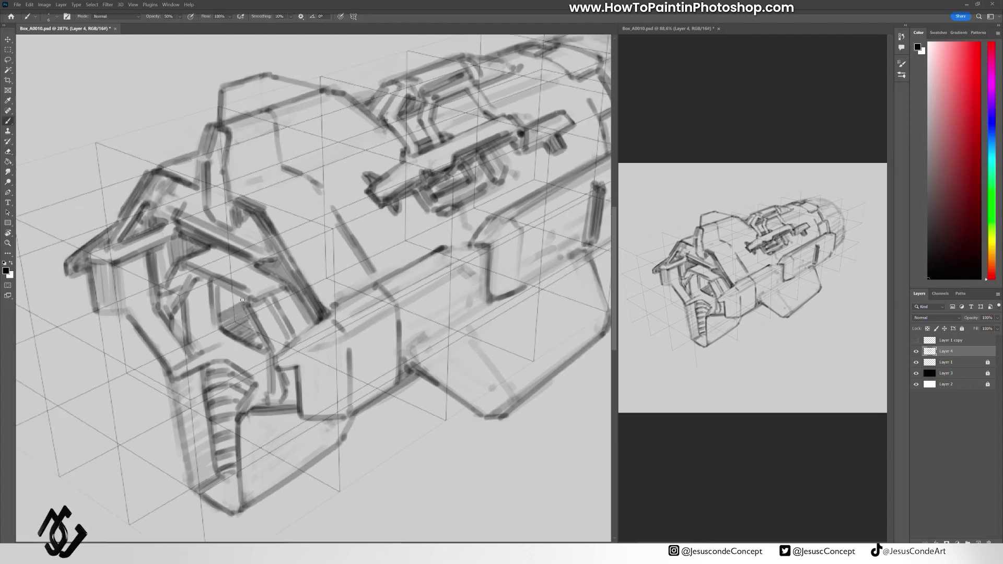
key(ctrl+z)
key(ctrl+z)
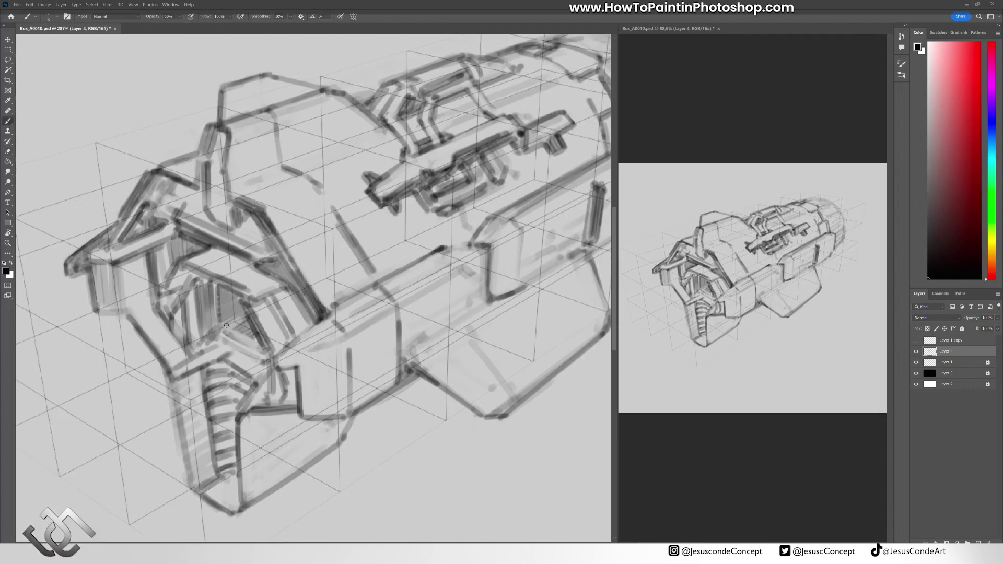
key(ctrl+z)
mouse_move(324, 313)
mouse_down()
mouse_move(275, 358)
mouse_move(300, 413)
mouse_up()
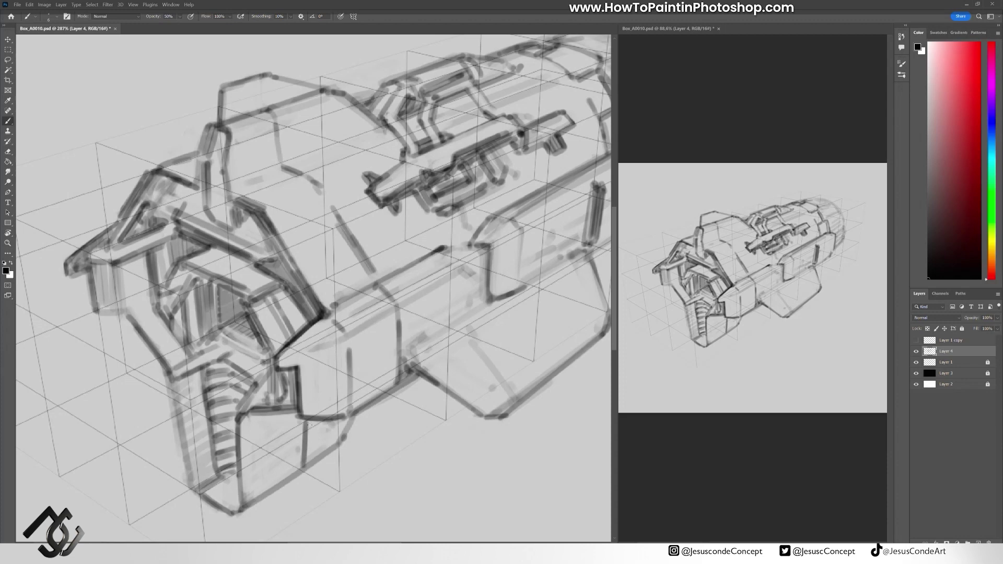
Clean up the upper-left corner and add dark strokes on the upper body.
scroll(335, 249, down, 2)
scroll(335, 249, up, 2)
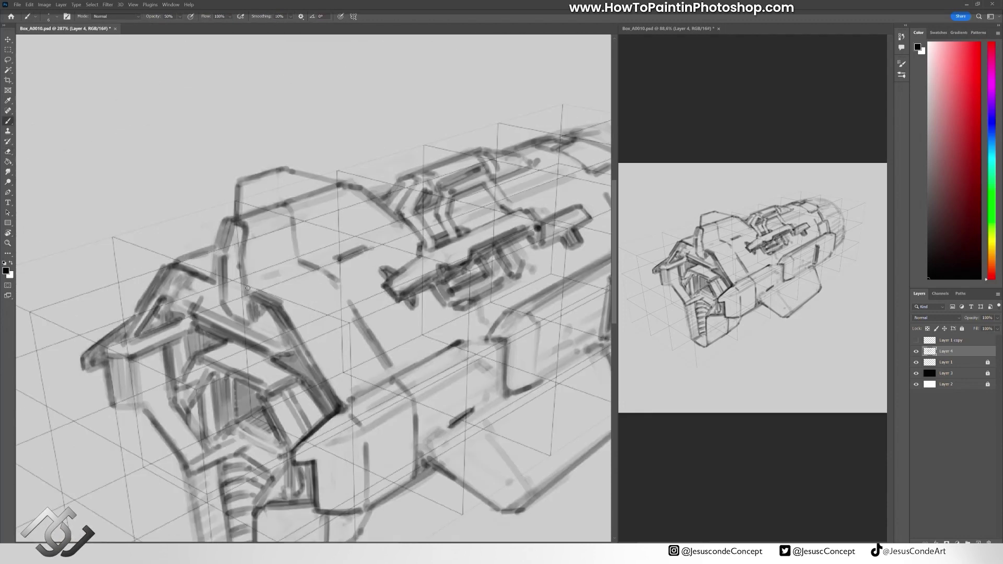
key(e)
drag(238, 214, 308, 173)
drag(380, 188, 414, 110)
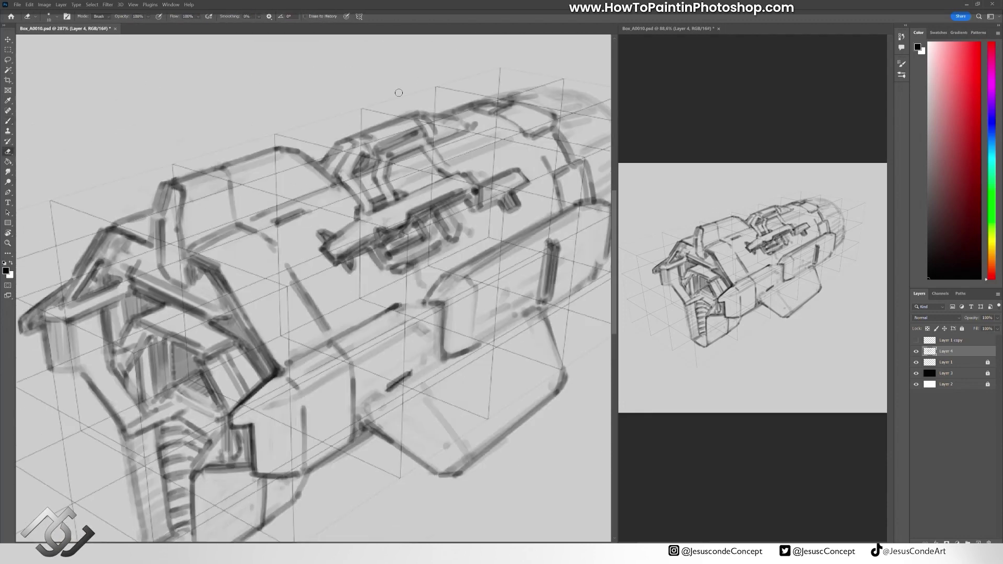
key(b)
drag(255, 143, 250, 211)
drag(274, 183, 292, 228)
Outline the rear's top edge and darken the band across the rear section.
drag(427, 253, 173, 230)
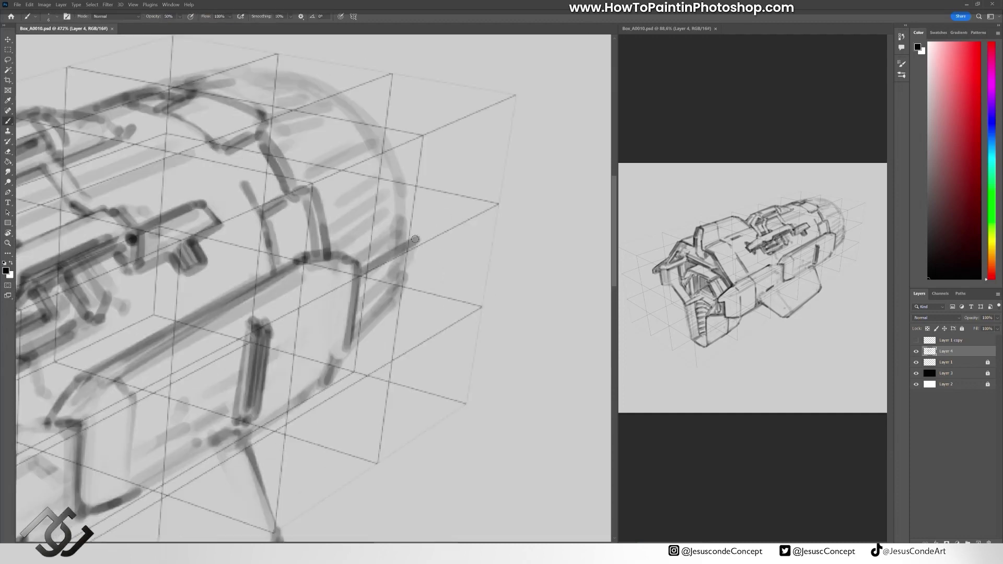
scroll(238, 120, up, 3)
drag(365, 394, 413, 350)
drag(178, 137, 238, 120)
drag(312, 226, 400, 197)
drag(410, 272, 366, 319)
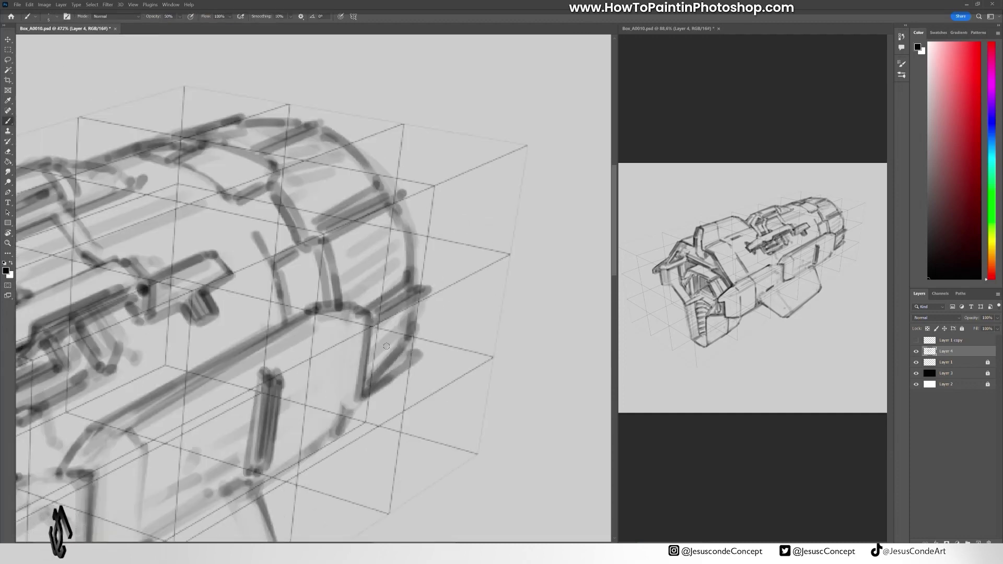
Add strokes along the rear's right edge and a short dark mark at the rear top.
drag(417, 336, 363, 392)
drag(305, 230, 405, 191)
key(ctrl+z)
drag(328, 127, 343, 150)
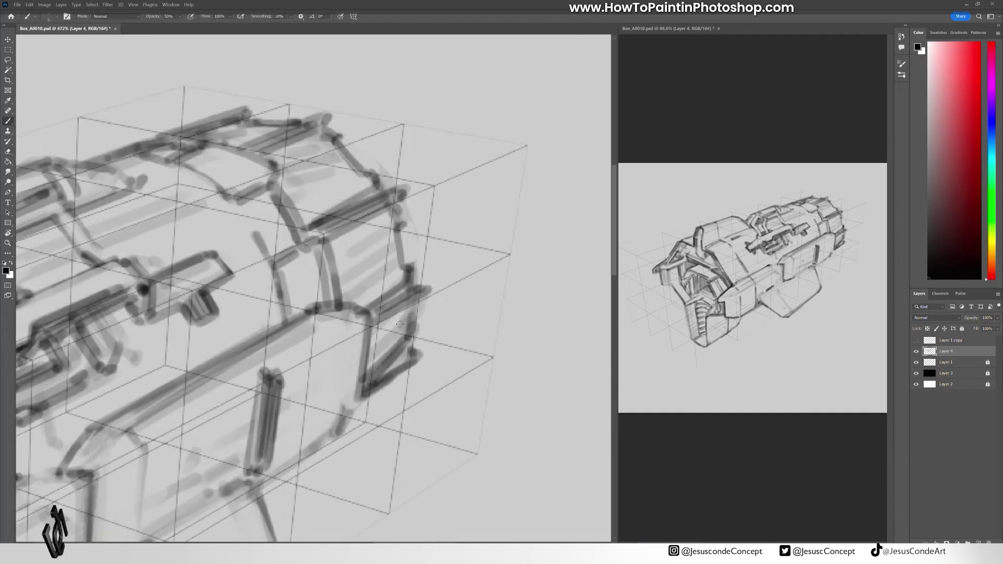
scroll(350, 412, down, 3)
drag(350, 413, 489, 269)
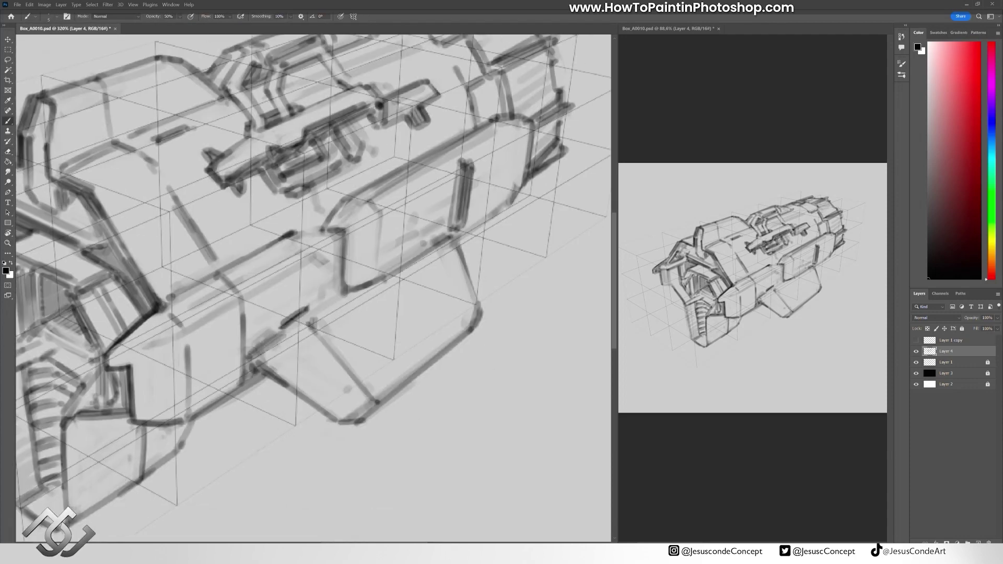
Lighten the sketch strokes near the rear of the engine.
key(e)
drag(141, 343, 243, 364)
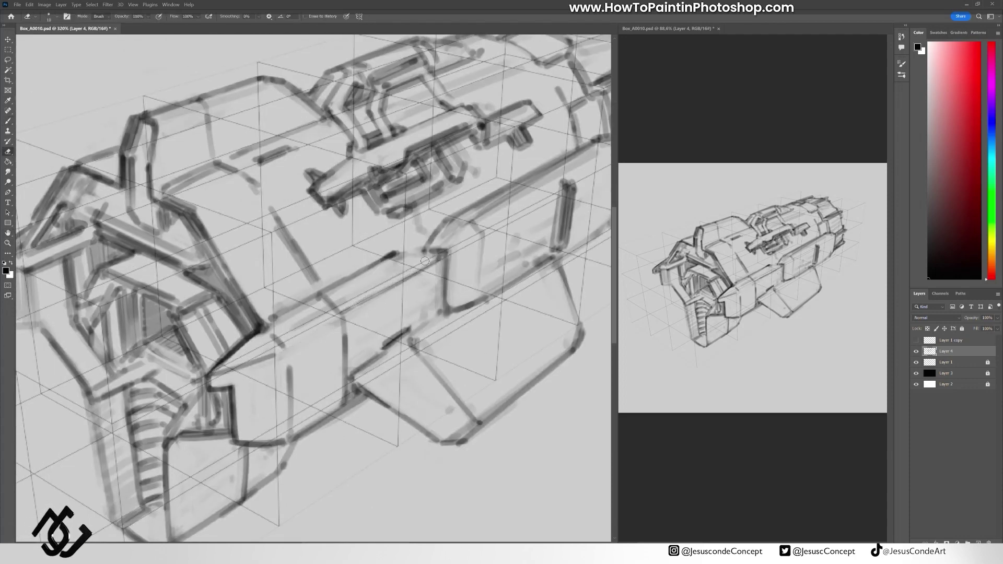
mouse_move(425, 260)
mouse_down()
mouse_move(350, 324)
mouse_move(318, 293)
mouse_up()
mouse_move(183, 360)
mouse_down()
mouse_move(320, 338)
mouse_move(335, 319)
mouse_up()
key(b)
Lighten strokes on the upper body, then zoom out to see the whole engine.
key(e)
scroll(248, 207, down, 5)
scroll(248, 207, up, 6)
mouse_move(282, 261)
mouse_down()
mouse_move(199, 261)
mouse_move(237, 209)
mouse_up()
mouse_move(172, 245)
mouse_down()
mouse_move(247, 207)
mouse_move(284, 230)
mouse_up()
scroll(285, 230, down, 2)
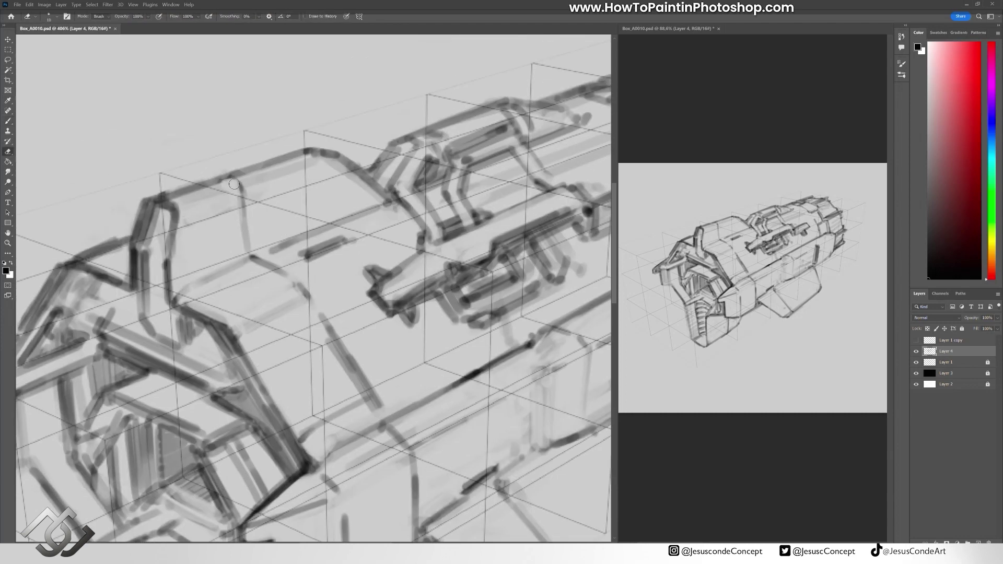
key(z)
scroll(326, 111, down, 5)
scroll(231, 291, up, 4)
Draw the long fin line under the engine and soften its faint tail.
key(b)
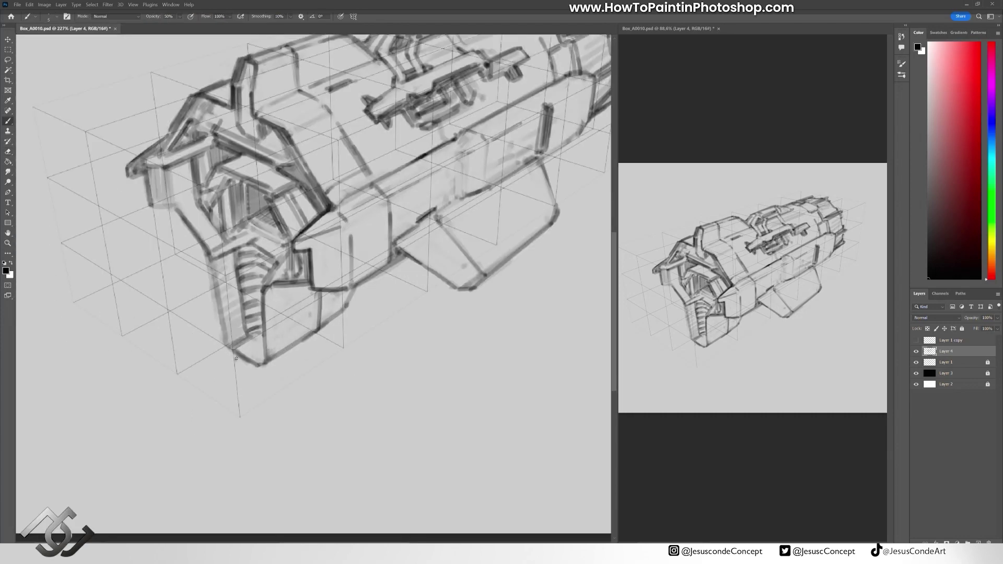
drag(161, 410, 160, 423)
drag(141, 440, 303, 359)
key(e)
scroll(157, 418, up, 2)
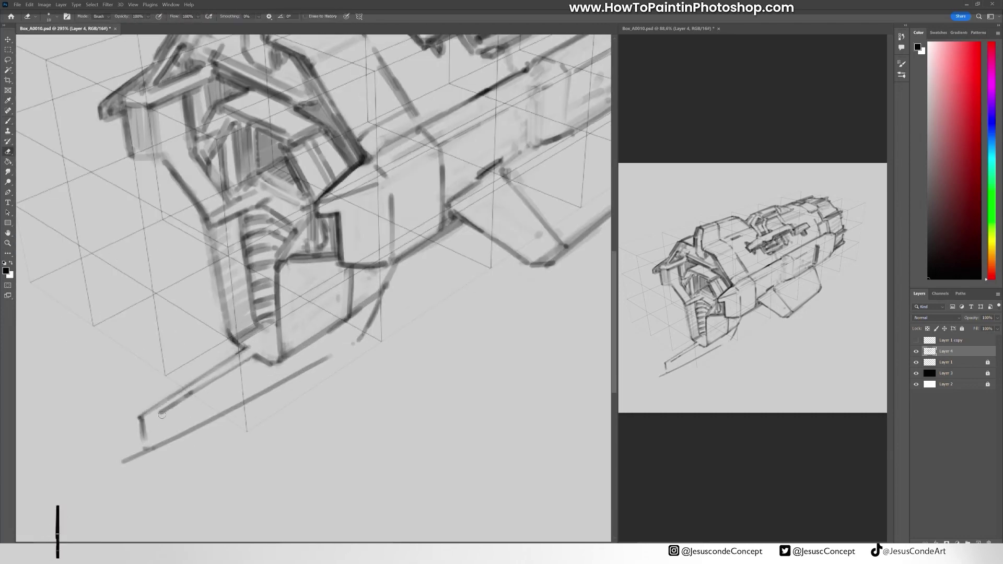
mouse_move(240, 360)
mouse_down()
mouse_move(152, 424)
mouse_move(125, 458)
mouse_up()
key(b)
drag(143, 415, 148, 432)
Refine the lower edge of the box and erase a stray stroke at the nose tip.
key(e)
drag(285, 359, 342, 334)
key(b)
drag(349, 345, 378, 298)
scroll(224, 428, up, 1)
key(e)
drag(223, 432, 228, 389)
key(b)
Add dark strokes and short detail marks across the engine's mid-section.
drag(463, 251, 343, 313)
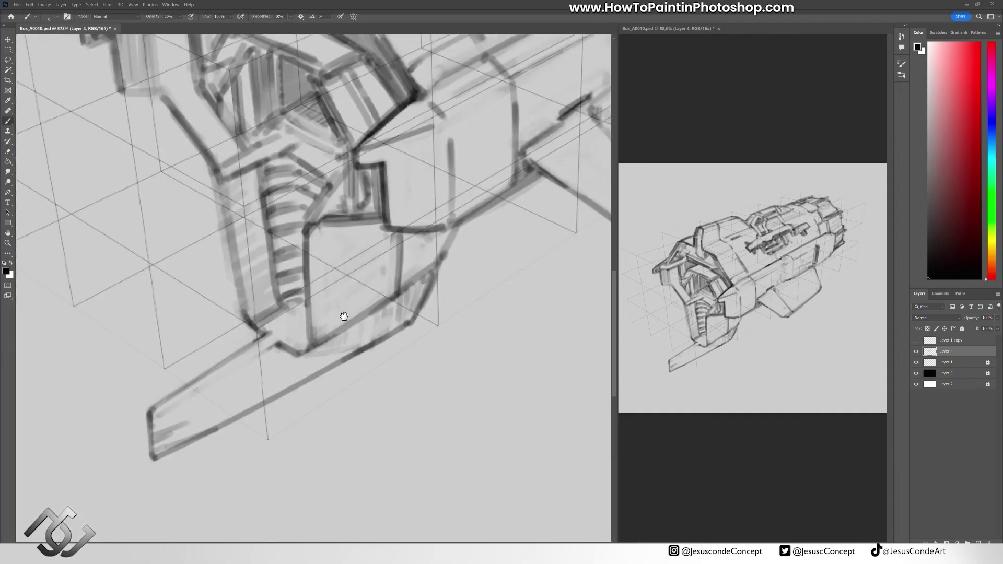
drag(278, 319, 340, 279)
drag(471, 156, 303, 418)
drag(360, 215, 336, 283)
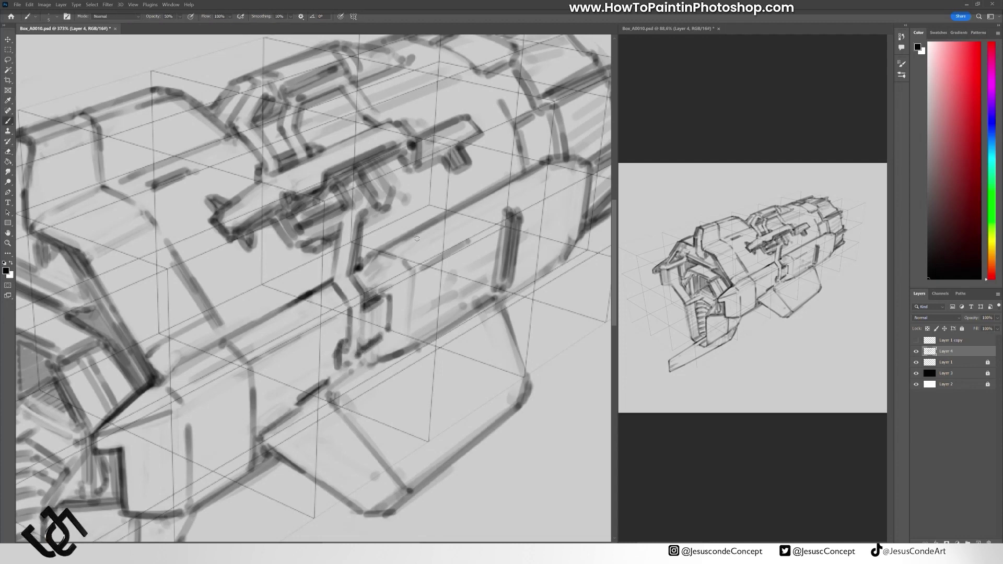
drag(417, 239, 374, 301)
drag(470, 192, 418, 241)
drag(444, 290, 389, 316)
drag(433, 245, 447, 324)
mouse_move(440, 214)
mouse_down()
mouse_move(440, 241)
mouse_move(474, 267)
mouse_up()
key(ctrl+z)
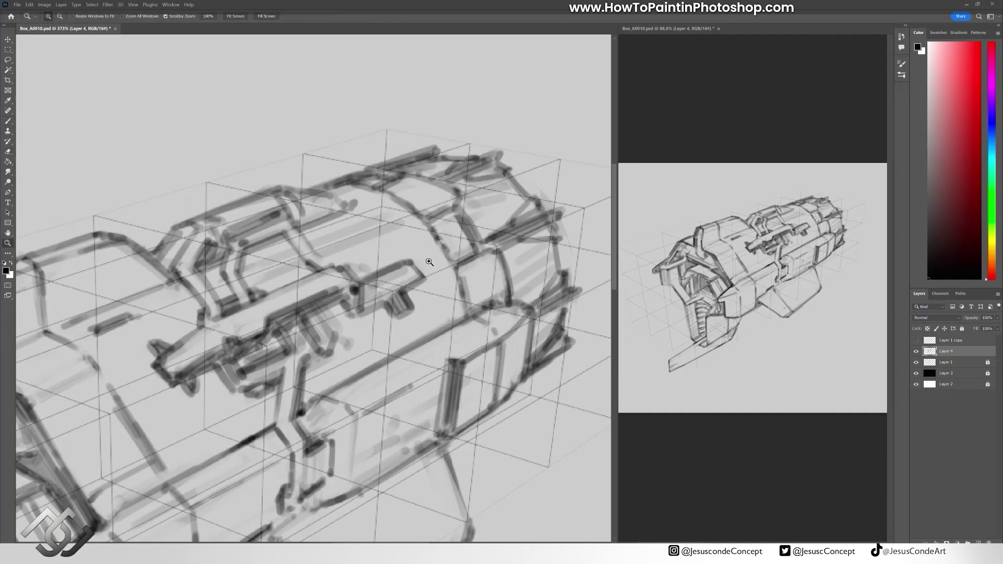
Add a dark stroke on the front section and a small raised fin on top.
scroll(552, 332, down, 2)
drag(332, 335, 301, 307)
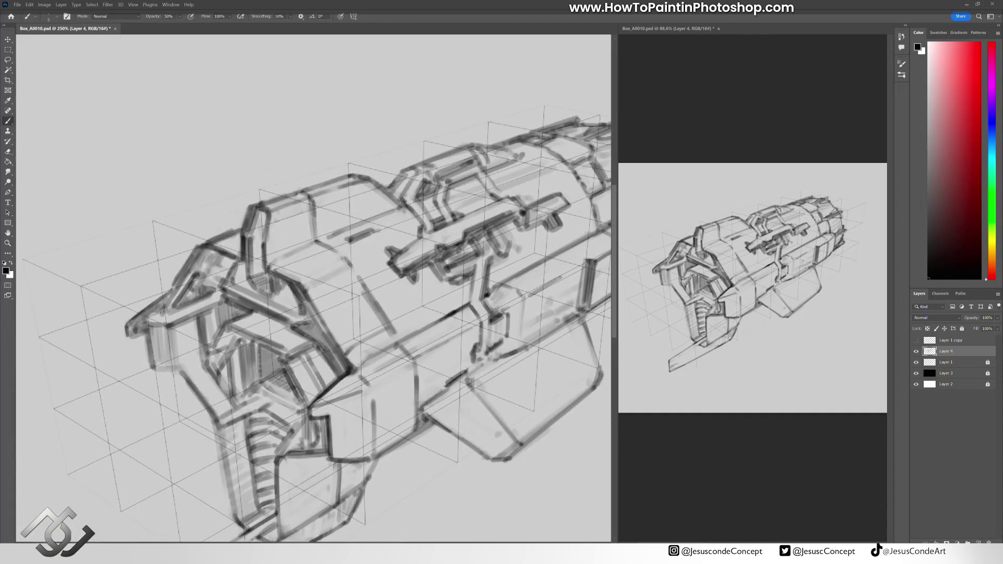
mouse_move(250, 281)
mouse_down()
mouse_move(284, 282)
mouse_move(324, 237)
mouse_up()
mouse_move(339, 150)
mouse_down()
mouse_move(319, 172)
mouse_move(297, 149)
mouse_up()
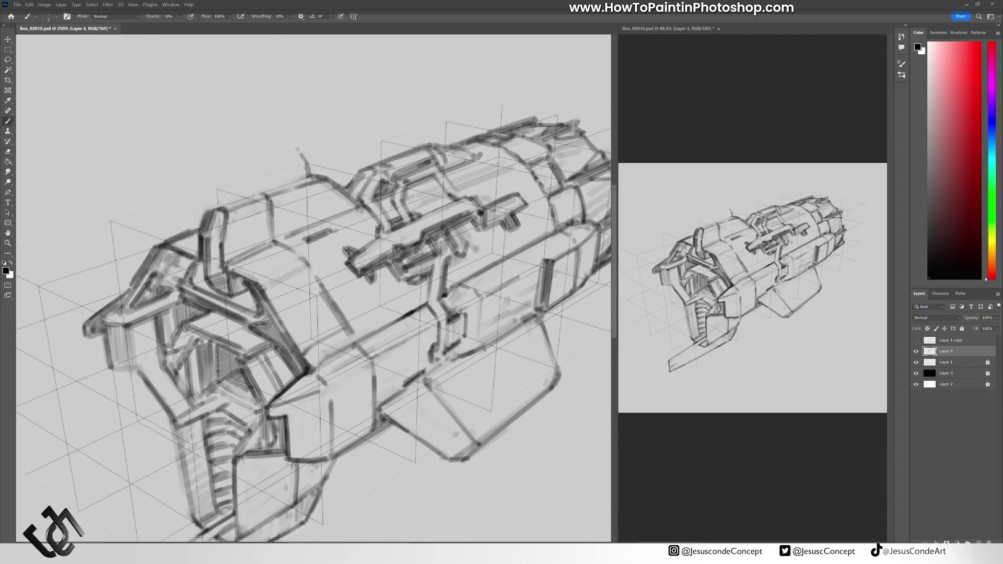
Fade and lock the sketch, and add a new colour layer beneath it.
key(h)
scroll(197, 176, down, 2)
key(3)
click(962, 329)
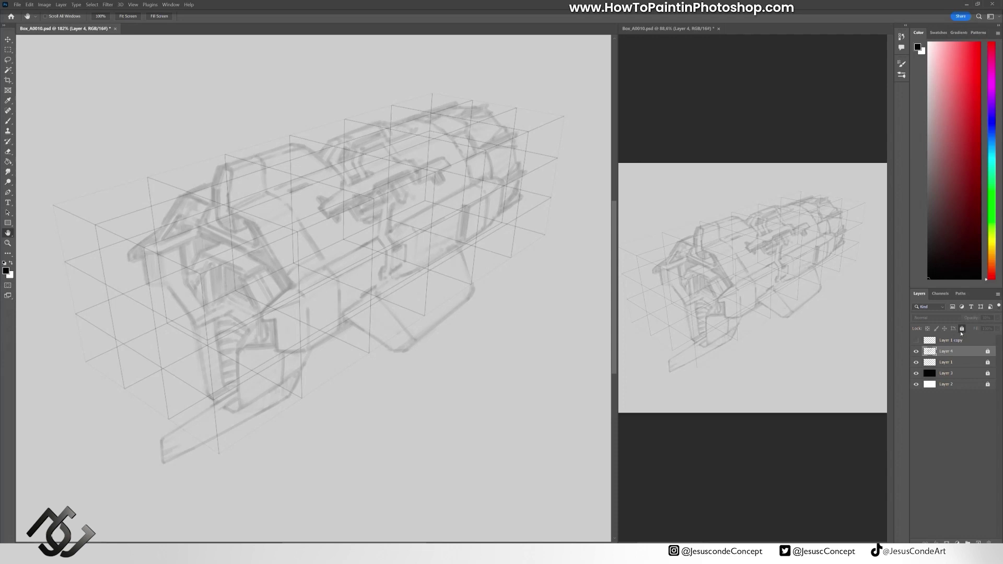
key(ctrl+shift+alt+n)
key(ctrl+plus)
key(ctrl+plus)
drag(122, 366, 122, 399)
key(z)
drag(229, 209, 188, 208)
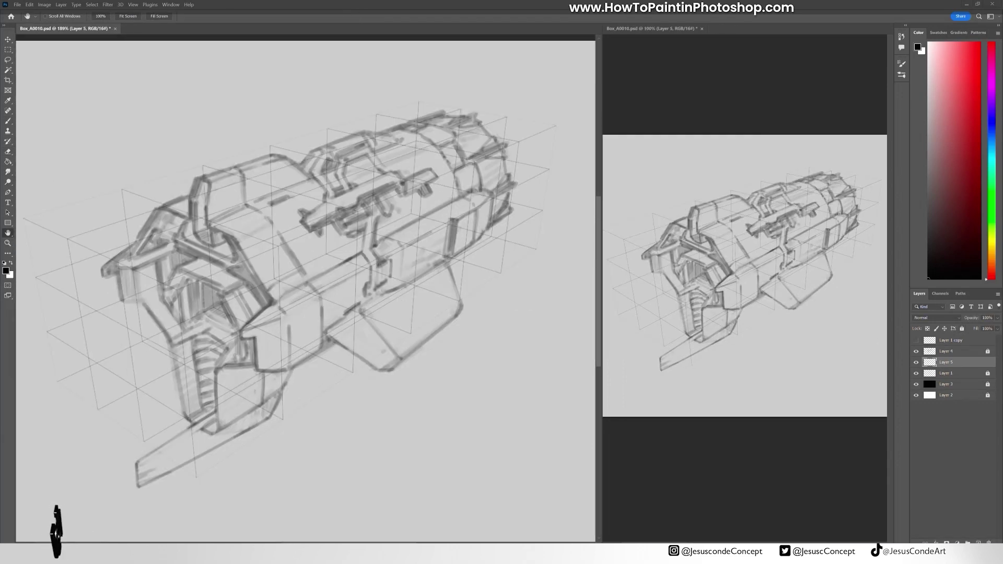
Block in blue-grey and light blue over the upper engine body.
click(985, 137)
click(943, 206)
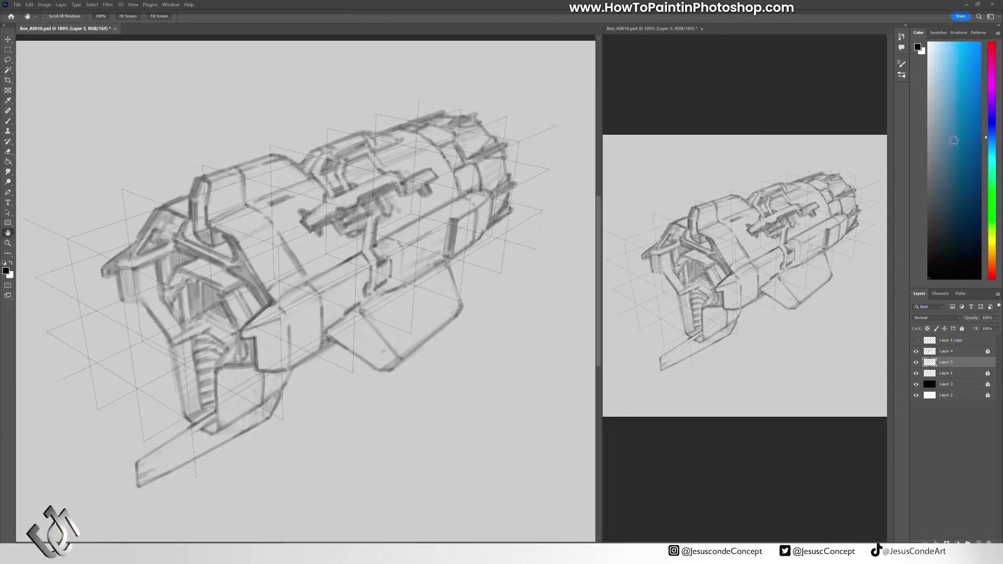
key(b)
drag(232, 211, 319, 185)
drag(290, 230, 360, 256)
drag(376, 230, 454, 186)
mouse_move(313, 198)
mouse_down()
mouse_move(418, 152)
mouse_move(450, 152)
mouse_up()
drag(240, 214, 318, 188)
drag(288, 251, 360, 245)
Fill the left grey panel, the upper-left box and a lower panel with dark grey.
click(928, 160)
mouse_move(240, 235)
mouse_down()
mouse_move(293, 285)
mouse_move(263, 232)
mouse_up()
alt+click(255, 231)
key(x)
drag(216, 222, 240, 175)
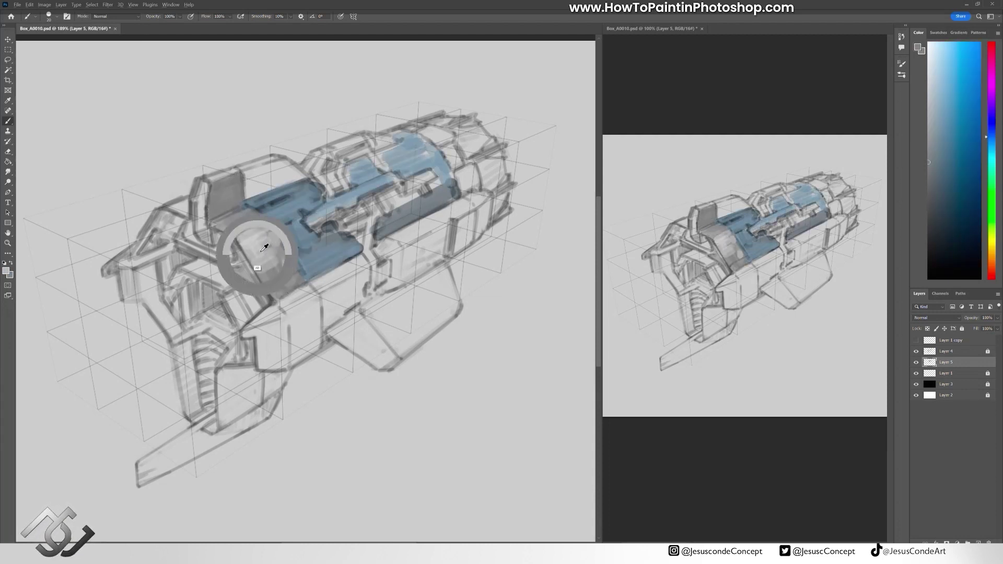
drag(225, 251, 292, 282)
key(x)
Paint the front plate and lower front block in dark and light greys.
mouse_move(313, 366)
mouse_down()
mouse_move(296, 314)
mouse_move(261, 361)
mouse_up()
mouse_move(256, 322)
mouse_down()
mouse_move(287, 368)
mouse_move(360, 266)
mouse_up()
drag(313, 314, 366, 271)
drag(350, 338, 389, 360)
drag(334, 319, 381, 337)
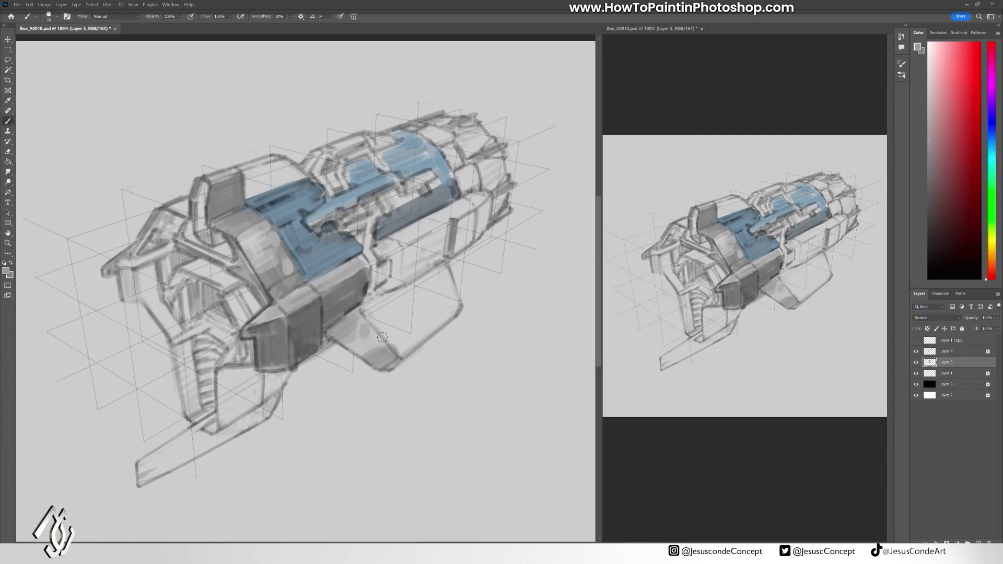
Darken the lower front plate, left strip, upper-left box interior and front strut.
drag(221, 396, 252, 381)
mouse_move(183, 345)
mouse_down()
mouse_move(188, 413)
mouse_move(204, 417)
mouse_up()
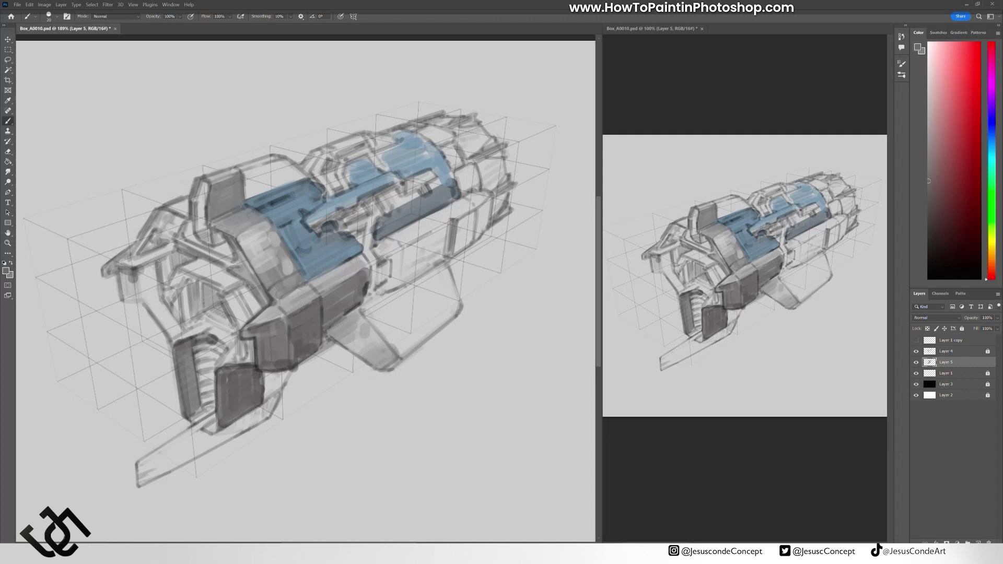
mouse_move(136, 261)
mouse_down()
mouse_move(190, 282)
mouse_move(230, 326)
mouse_up()
drag(167, 274, 172, 312)
drag(368, 215, 372, 301)
drag(339, 243, 410, 191)
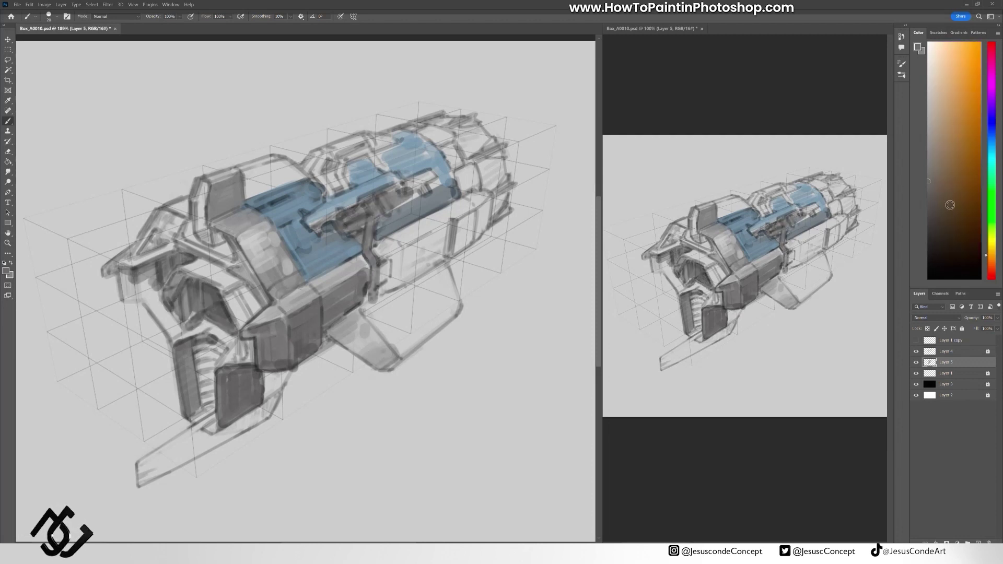
Paint brown along the top barrel and box.
drag(347, 224, 397, 194)
drag(376, 201, 436, 175)
mouse_move(342, 194)
mouse_down()
mouse_move(318, 173)
mouse_move(394, 135)
mouse_up()
drag(245, 198, 298, 157)
Paint the lower side panel dark blue and fill the rear rings with dark grey.
drag(240, 180, 309, 154)
alt+click(429, 219)
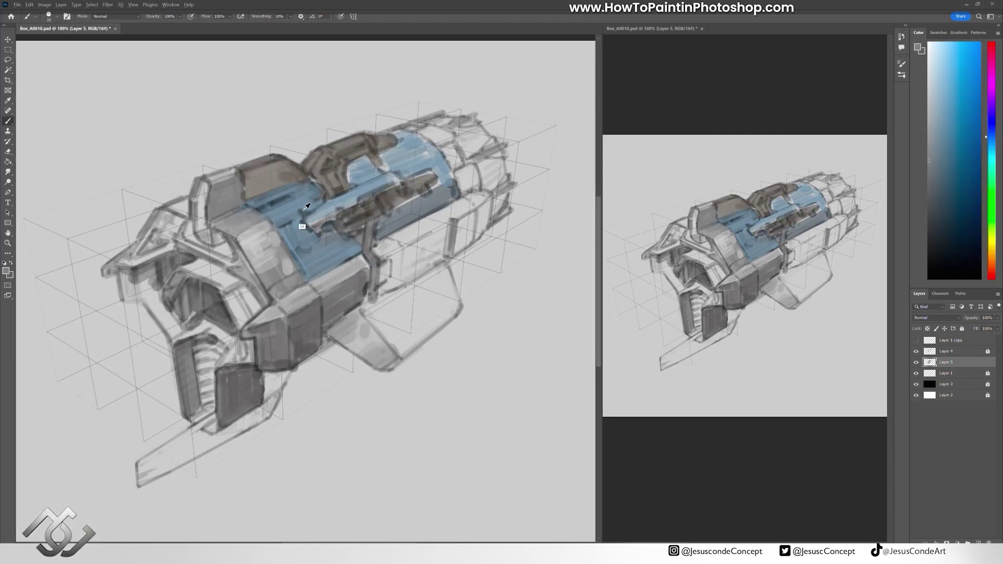
drag(394, 282, 451, 224)
drag(384, 290, 457, 241)
alt+click(457, 241)
drag(491, 194, 497, 157)
drag(483, 215, 475, 125)
alt+click(459, 156)
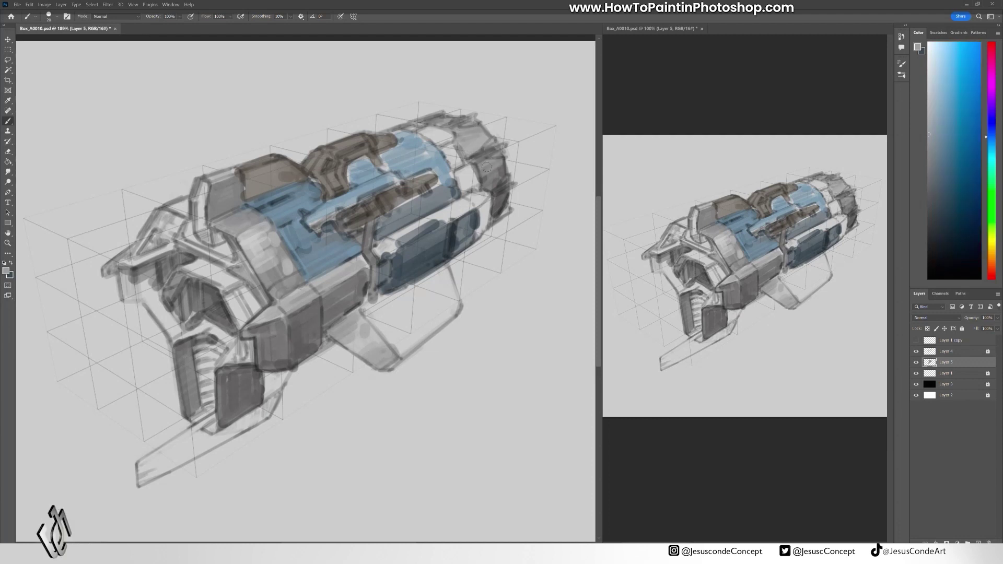
mouse_move(450, 193)
mouse_down()
mouse_move(444, 137)
mouse_move(410, 125)
mouse_up()
Repaint the side panel and box below the hull light blue, and darken the top parts with brown.
alt+click(470, 219)
drag(470, 225, 397, 256)
drag(407, 267, 476, 220)
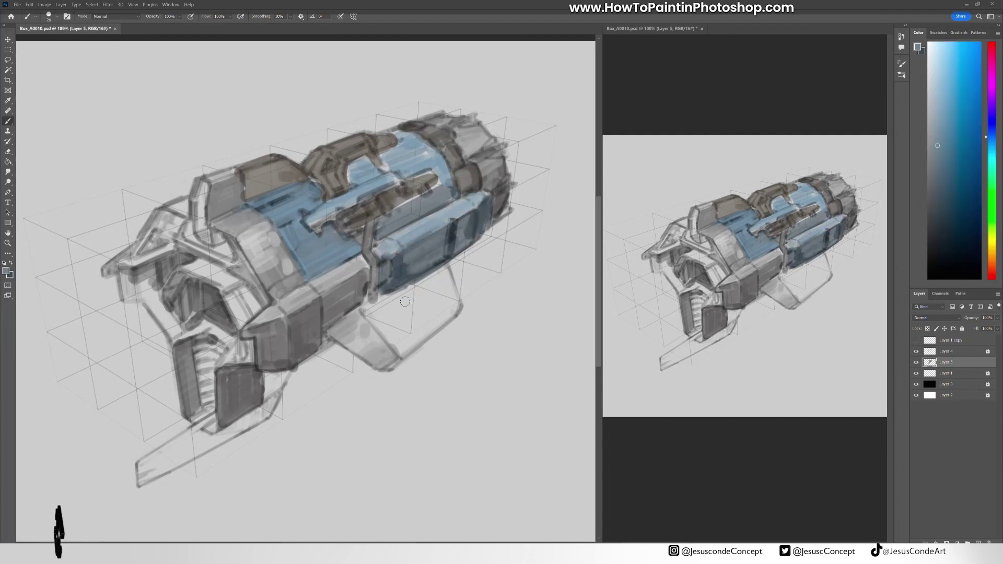
alt+click(344, 199)
drag(311, 224, 391, 183)
drag(368, 220, 433, 178)
alt+click(392, 298)
mouse_move(366, 313)
mouse_down()
mouse_move(444, 345)
mouse_move(425, 258)
mouse_up()
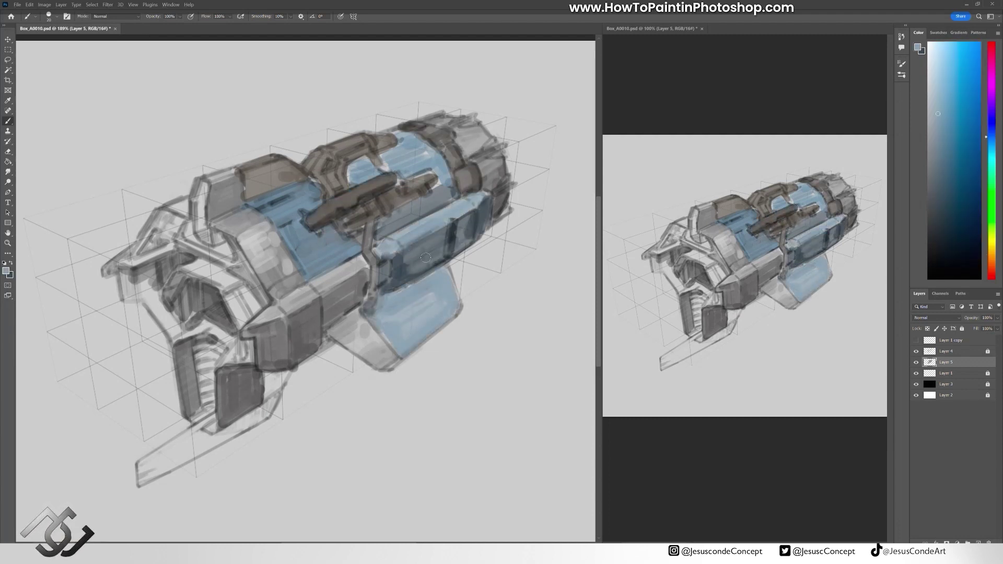
Paint orange on the top-left hull panel and along the lower fin's front edge.
click(986, 258)
click(955, 101)
drag(172, 455, 270, 376)
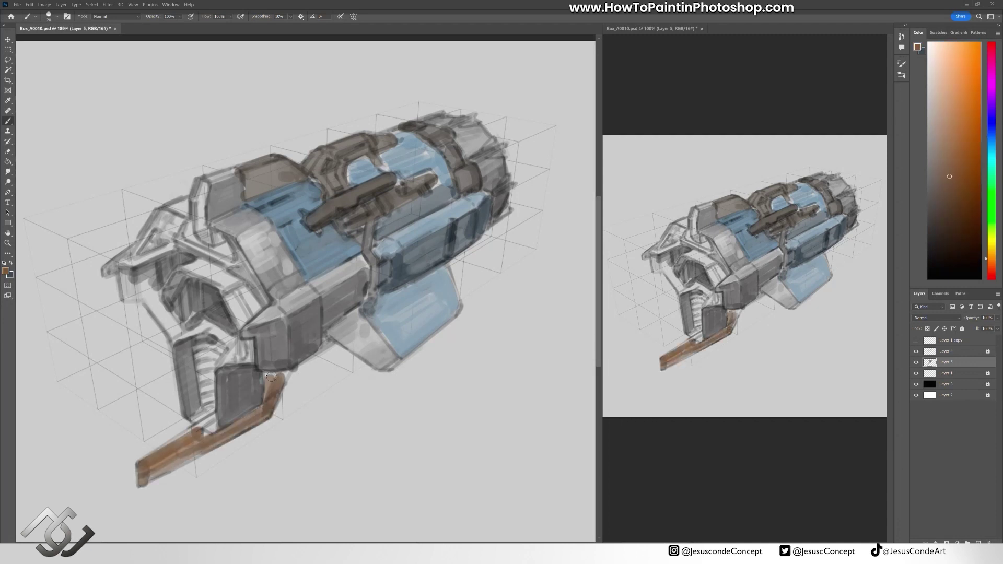
drag(212, 205, 219, 173)
Repaint the front intake with dark grey slats and light grey edges.
alt+click(190, 449)
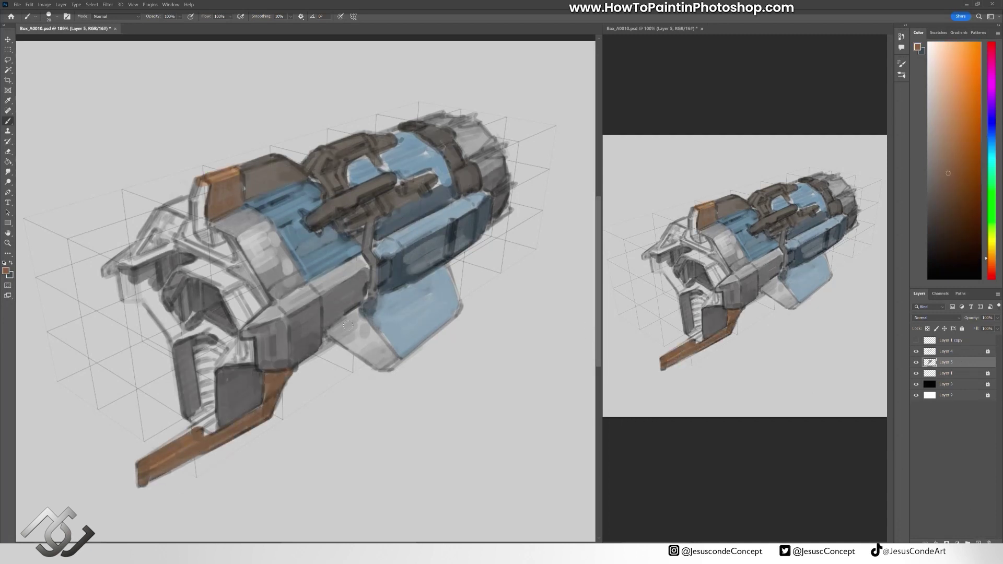
mouse_move(201, 345)
mouse_down()
mouse_move(208, 393)
mouse_move(211, 329)
mouse_move(177, 285)
mouse_move(125, 272)
mouse_move(194, 244)
mouse_up()
alt+click(245, 246)
drag(219, 282, 243, 323)
drag(194, 261, 261, 314)
drag(128, 256, 264, 310)
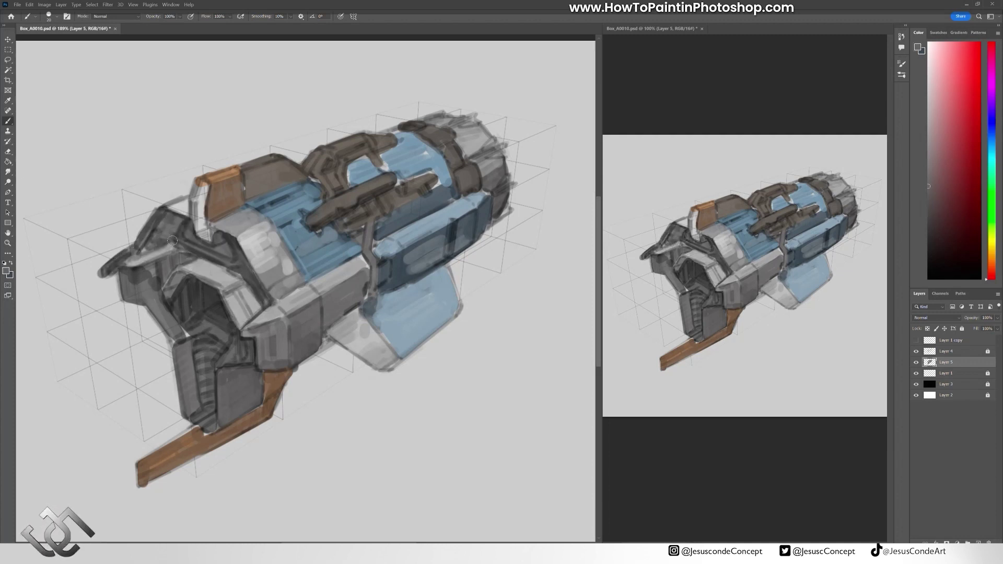
drag(192, 332, 180, 377)
key(bracketleft)
alt+click(499, 148)
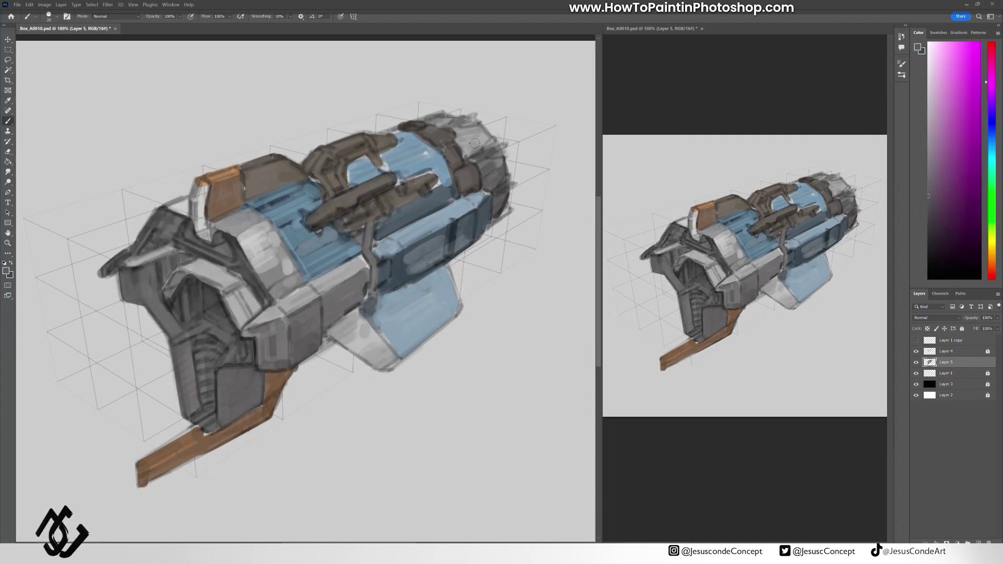
alt+click(420, 149)
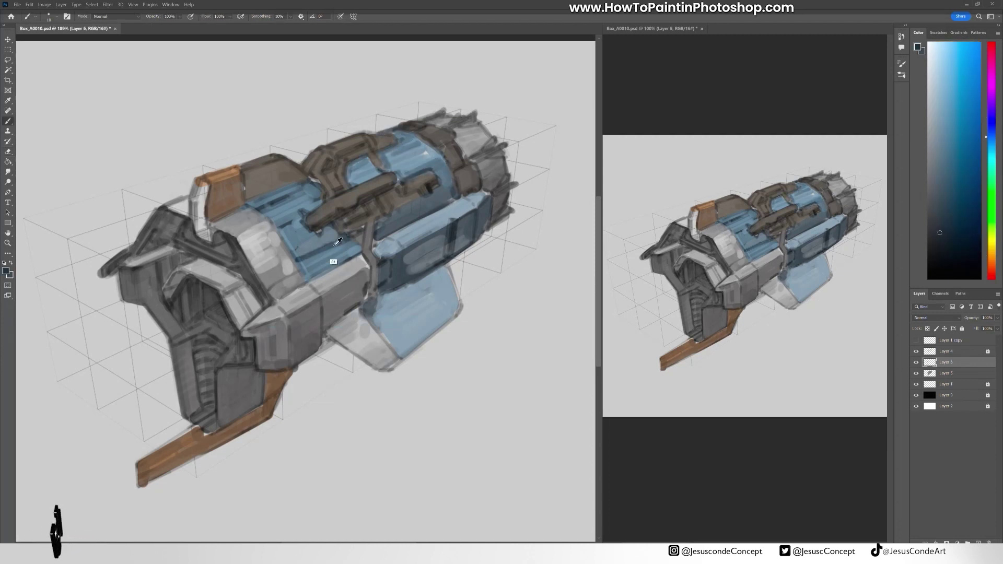
Shade the brown housing and blue panels with dark 50% strokes, then move Layer 1 to the top.
drag(337, 241, 395, 269)
alt+click(307, 230)
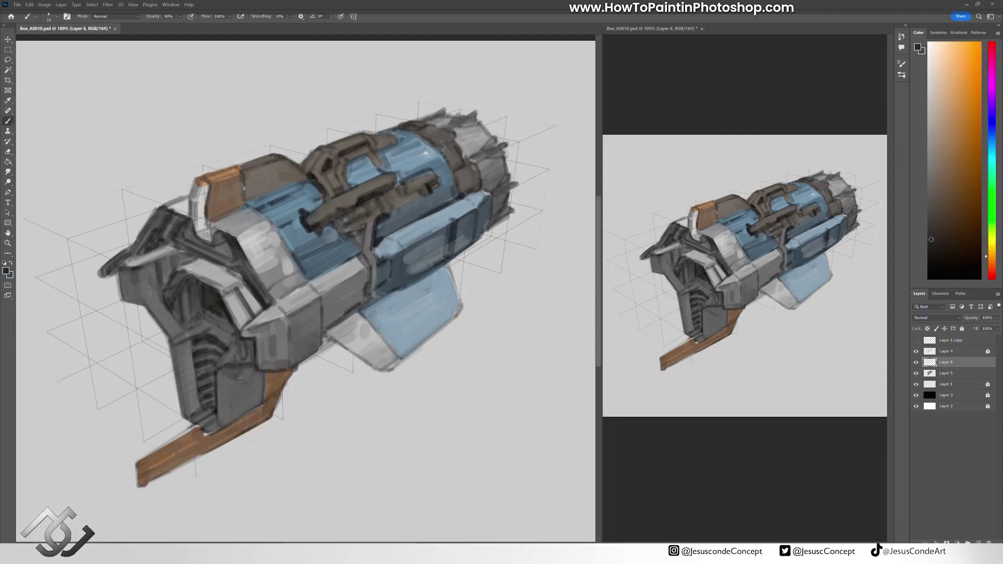
drag(240, 381, 287, 389)
drag(224, 402, 449, 267)
drag(277, 303, 355, 230)
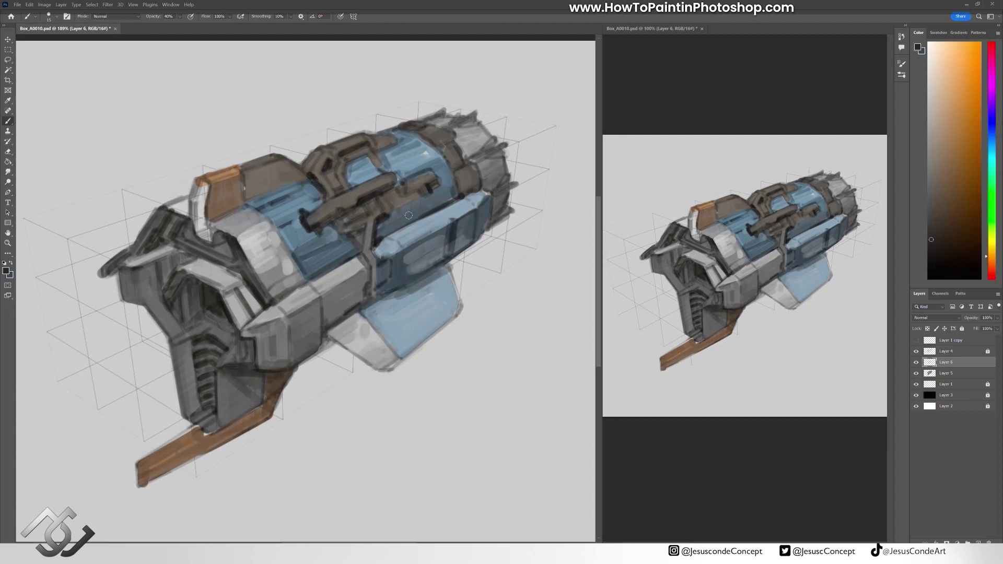
key(5)
drag(202, 237, 199, 196)
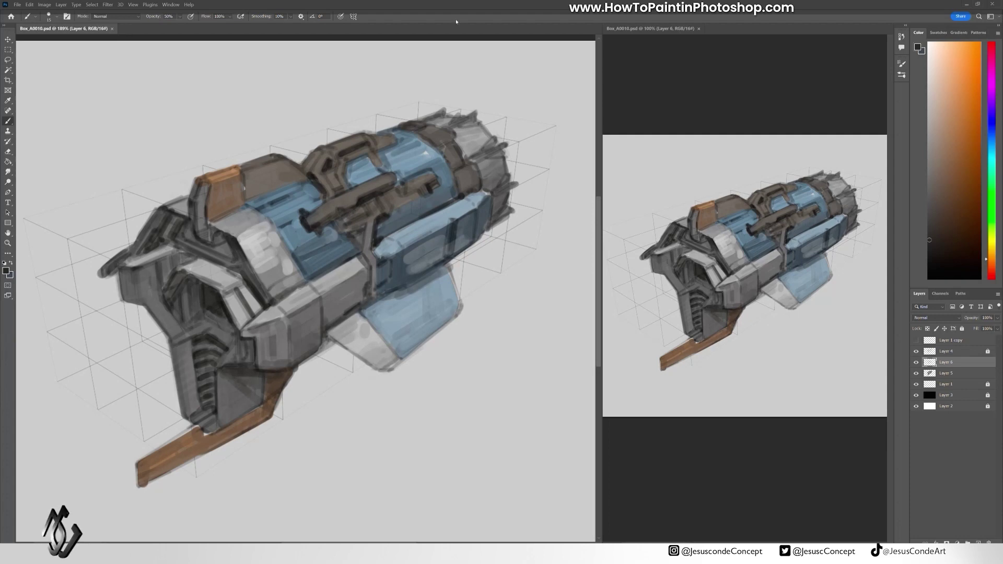
drag(954, 386, 946, 338)
Merge the paint layers into Layer 4 and zoom in on the front intake.
key(h)
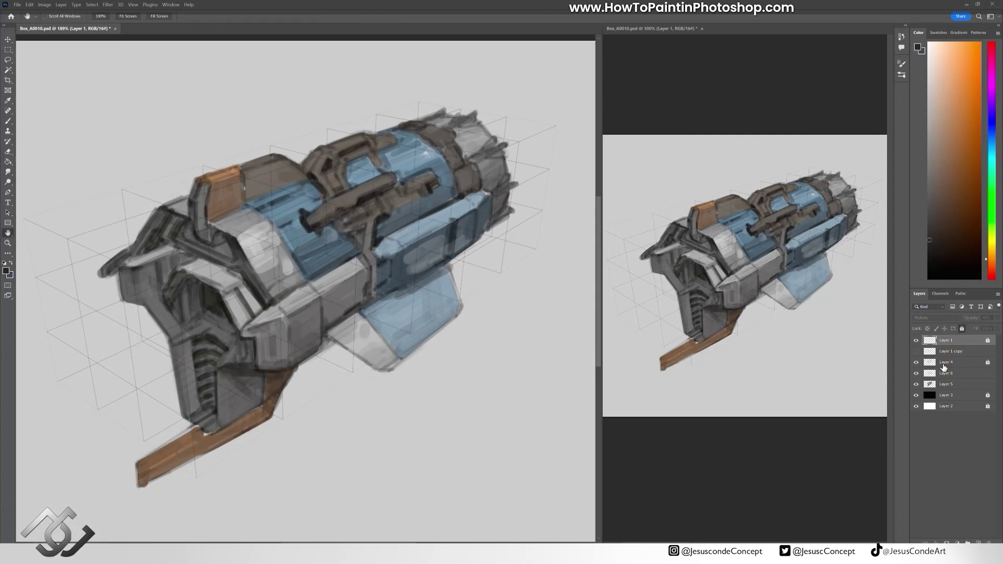
click(946, 384)
shift+click(945, 362)
key(ctrl+e)
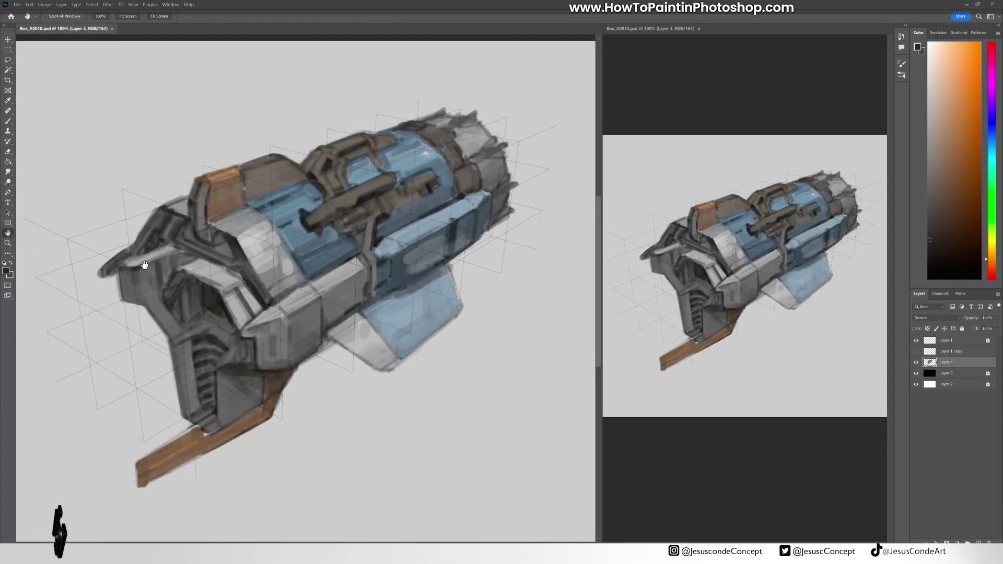
key(z)
click(144, 265)
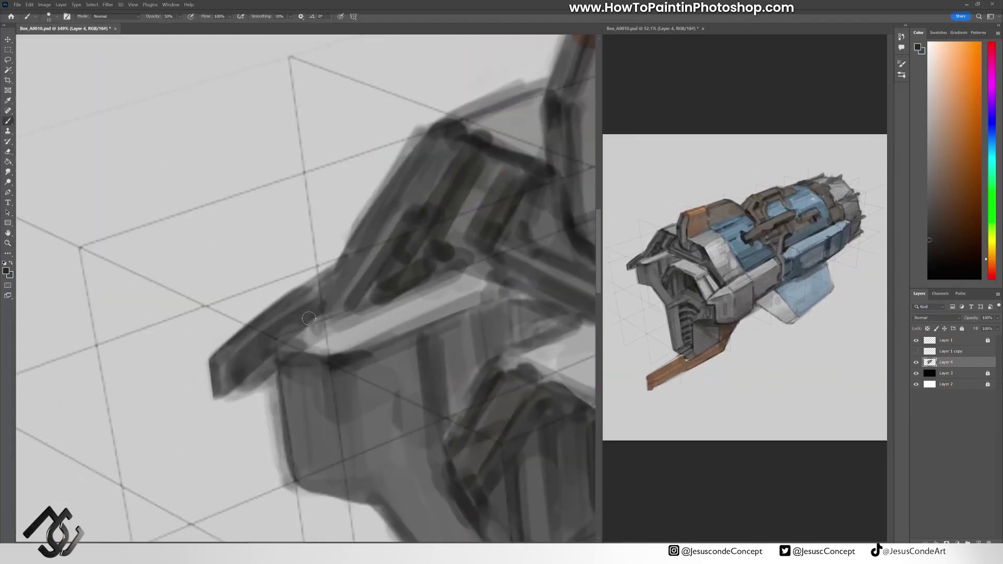
Outline the intake protrusion with near-black strokes and a light top strip.
key(b)
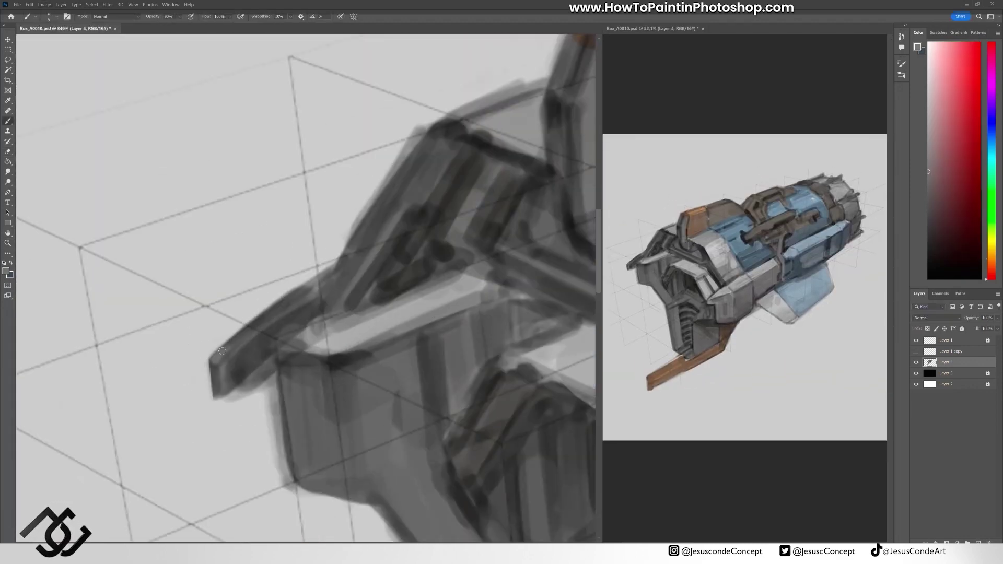
alt+click(421, 214)
mouse_move(222, 351)
mouse_down()
mouse_move(308, 295)
mouse_move(293, 314)
mouse_up()
drag(222, 403, 277, 365)
drag(271, 389, 269, 340)
mouse_move(230, 376)
mouse_down()
mouse_move(275, 344)
mouse_move(191, 357)
mouse_up()
key(e)
mouse_move(381, 149)
mouse_down()
mouse_move(432, 169)
mouse_move(310, 152)
mouse_move(186, 314)
mouse_up()
key(Return)
key(b)
Paint light windows on the dark strut, brighten its lower edge, and darken the block's top edge.
alt+click(244, 252)
alt+click(255, 189)
drag(225, 279, 251, 261)
alt+click(240, 266)
alt+click(248, 259)
alt+click(270, 260)
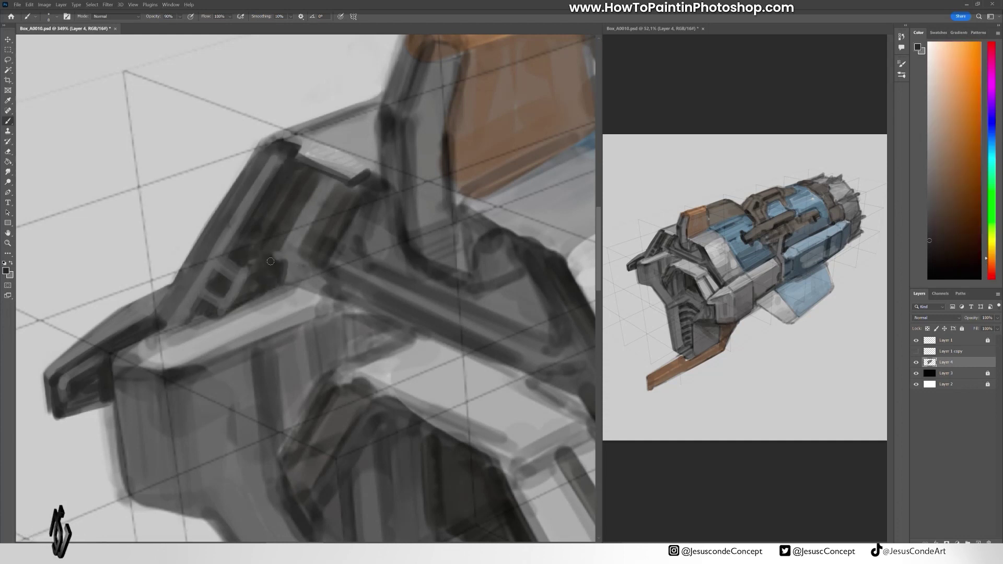
alt+click(269, 290)
mouse_move(261, 293)
mouse_down()
mouse_move(162, 339)
mouse_move(208, 322)
mouse_up()
mouse_move(172, 365)
mouse_down()
mouse_move(319, 312)
mouse_move(295, 312)
mouse_up()
Brighten the lower block's top face with light grey strokes at 40% opacity.
alt+click(411, 378)
drag(167, 407, 172, 366)
mouse_move(220, 449)
mouse_down()
mouse_move(173, 336)
mouse_move(172, 365)
mouse_up()
key(4)
drag(220, 428, 168, 346)
mouse_move(229, 454)
mouse_down()
mouse_move(173, 345)
mouse_move(178, 356)
mouse_move(163, 292)
mouse_up()
Paint light vertical strokes on the box's left face at 60% opacity.
alt+click(145, 326)
key(6)
alt+click(163, 282)
drag(91, 245, 158, 279)
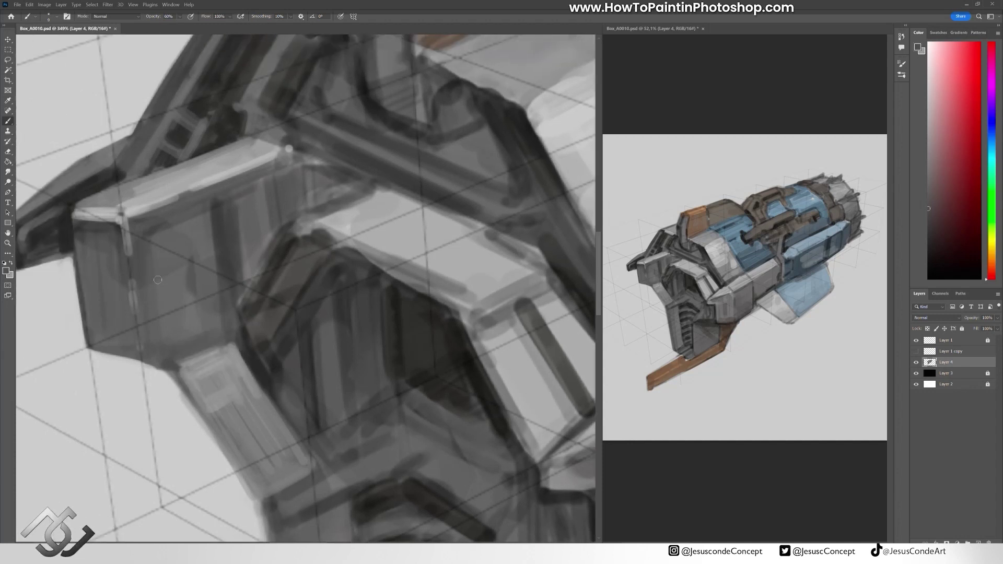
alt+click(162, 325)
drag(84, 303, 145, 293)
drag(140, 214, 152, 282)
drag(182, 219, 191, 334)
mouse_move(167, 329)
mouse_down()
mouse_move(144, 294)
mouse_move(99, 297)
mouse_up()
Add light cyan-grey highlights to the intake block at 70% opacity.
alt+click(292, 230)
drag(314, 245, 285, 248)
drag(387, 204, 289, 218)
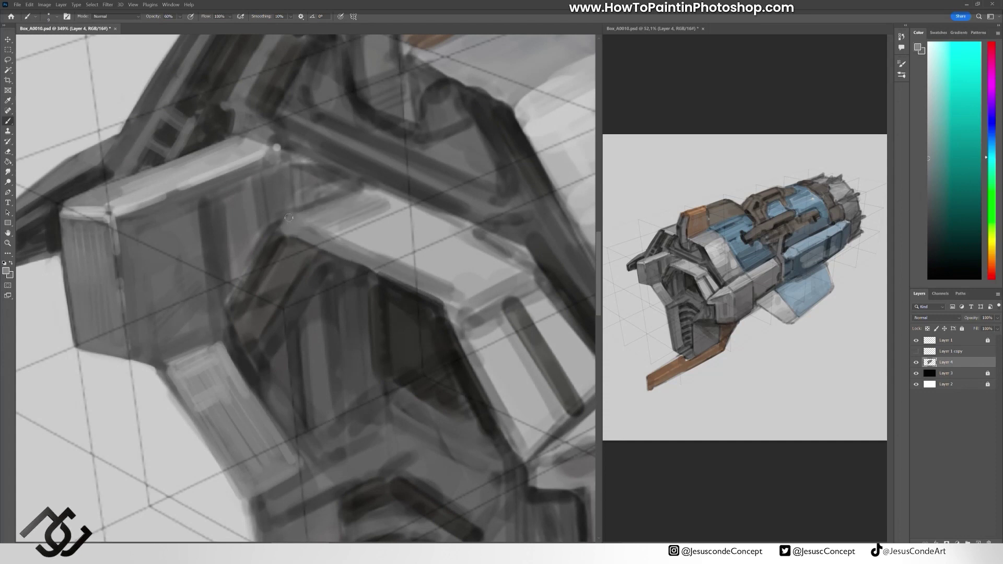
alt+click(288, 217)
drag(355, 157, 295, 209)
key(7)
drag(444, 163, 321, 268)
mouse_move(387, 204)
mouse_down()
mouse_move(307, 173)
mouse_move(334, 193)
mouse_up()
alt+click(313, 136)
mouse_move(251, 39)
mouse_down()
mouse_move(311, 124)
mouse_move(329, 251)
mouse_up()
Paint dark and light strokes down the orange pillar's left edge and near its base.
alt+click(292, 261)
drag(293, 83, 290, 285)
mouse_move(295, 245)
mouse_down()
mouse_move(291, 286)
mouse_move(340, 308)
mouse_up()
mouse_move(366, 277)
mouse_down()
mouse_move(403, 296)
mouse_move(413, 327)
mouse_up()
alt+click(387, 318)
drag(366, 188, 340, 224)
Repaint the pillar top in sampled orange and sharpen its top edge.
alt+click(332, 220)
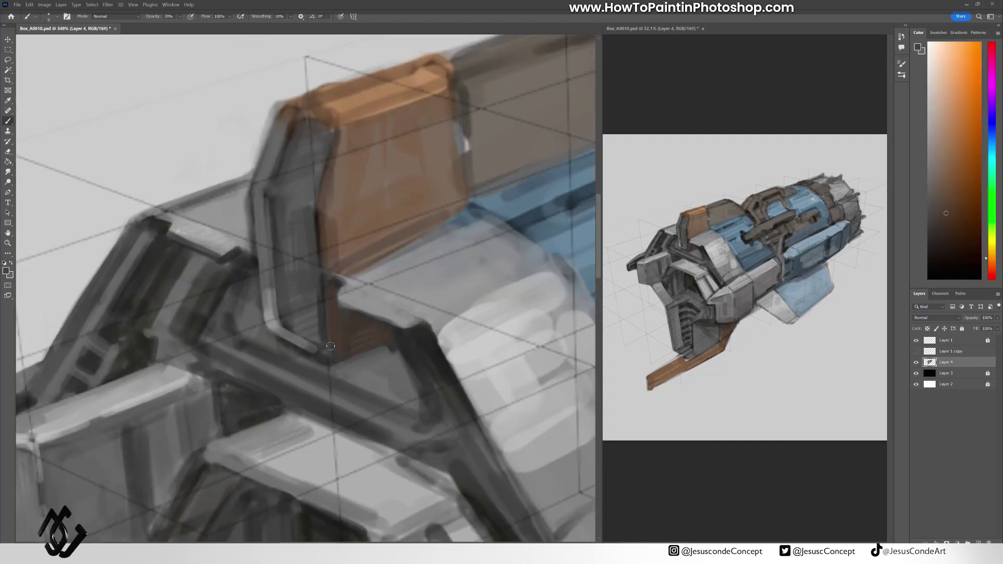
drag(330, 345, 413, 387)
drag(334, 262, 298, 340)
alt+click(313, 225)
drag(300, 204, 308, 298)
mouse_move(408, 172)
mouse_down()
mouse_move(249, 187)
mouse_move(407, 137)
mouse_up()
mouse_move(544, 102)
mouse_down()
mouse_move(247, 198)
mouse_move(427, 136)
mouse_up()
Shade the brown top housing with darker sampled browns, adding top-edge strokes and details.
alt+click(444, 172)
drag(418, 209, 324, 245)
key(bracketright)
key(bracketright)
drag(314, 178, 366, 156)
mouse_move(459, 152)
mouse_down()
mouse_move(374, 224)
mouse_move(523, 173)
mouse_up()
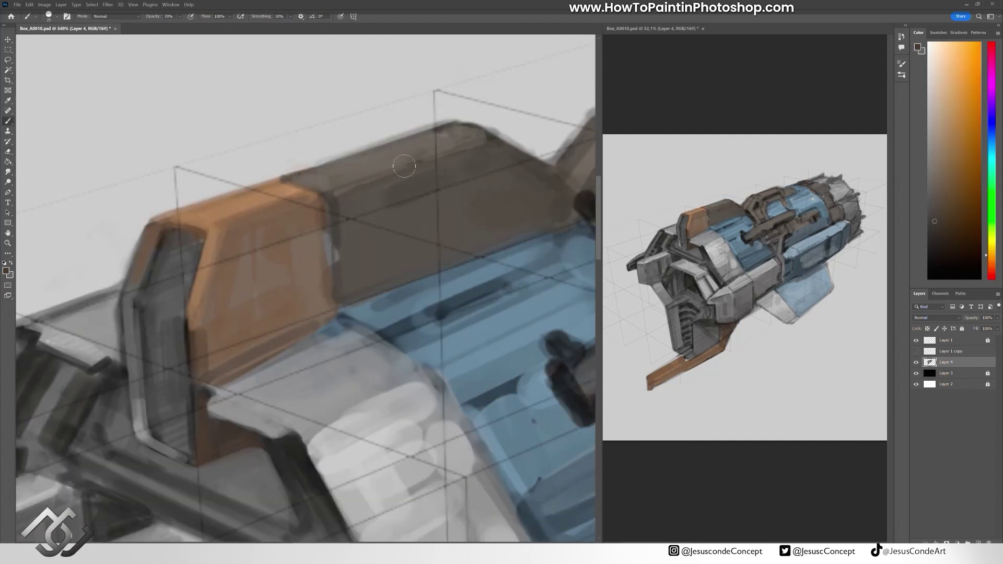
alt+click(444, 172)
drag(470, 146, 324, 178)
key(bracketleft)
key(bracketleft)
key(bracketleft)
alt+click(266, 225)
mouse_move(180, 251)
mouse_down()
mouse_move(266, 225)
mouse_move(230, 361)
mouse_move(261, 292)
mouse_up()
Repaint the pillar's dark inner face with a sampled colour.
alt+click(245, 272)
drag(267, 254, 270, 303)
mouse_move(270, 423)
mouse_down()
mouse_move(270, 362)
mouse_move(509, 259)
mouse_move(553, 334)
mouse_up()
alt+click(301, 312)
Cover the blue panel's lighter strips with a sampled dark blue-grey.
alt+click(404, 311)
scroll(365, 261, right, 5)
alt+click(491, 261)
drag(362, 303, 326, 223)
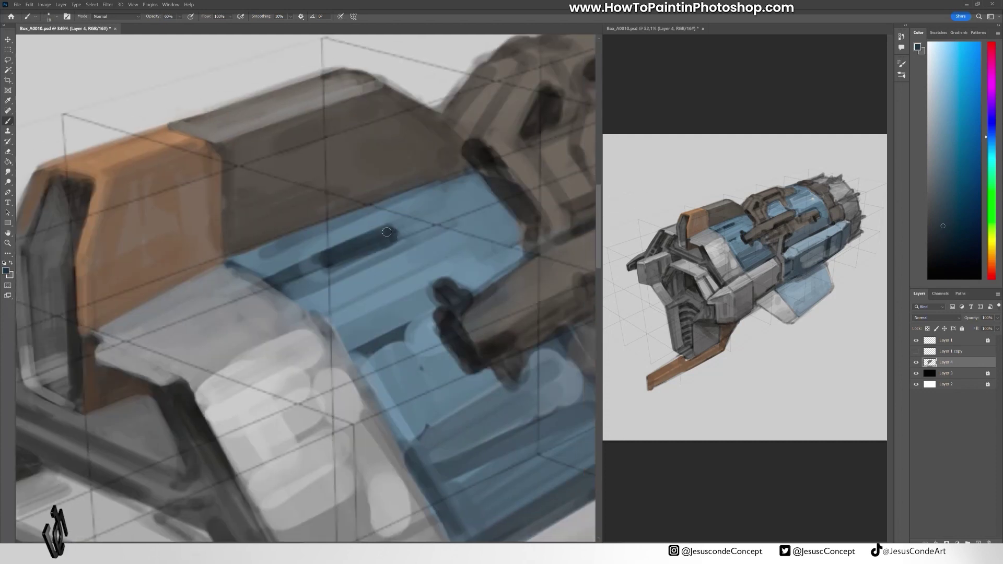
scroll(236, 267, down, 3)
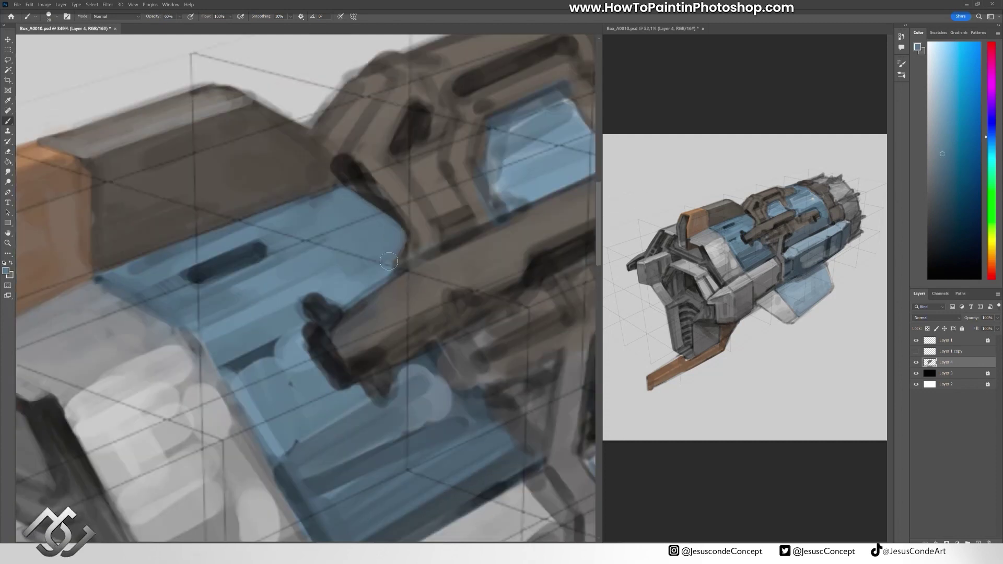
key(z)
scroll(401, 198, down, 2)
scroll(407, 277, up, 2)
key(b)
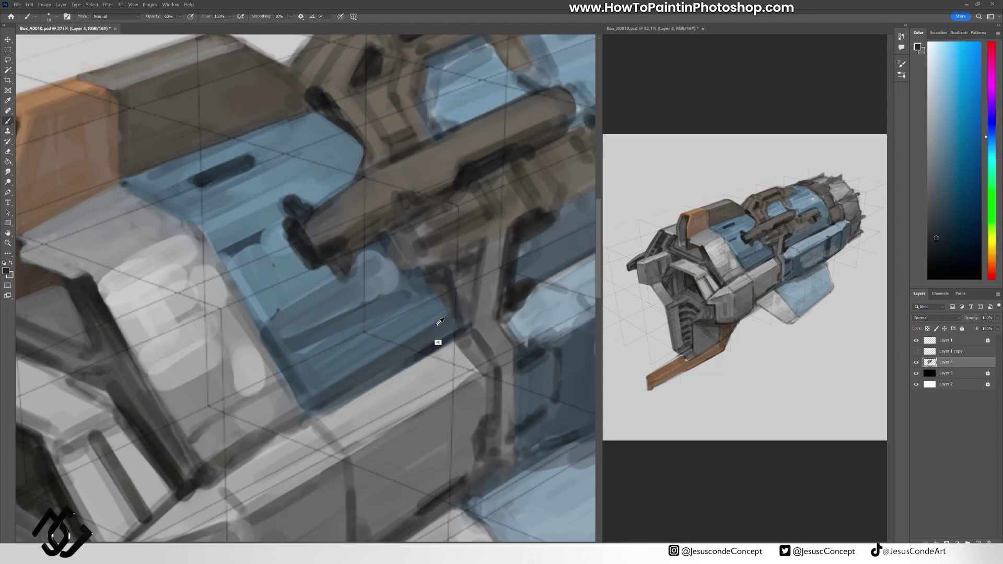
alt+click(439, 321)
drag(308, 361, 421, 287)
Brush light teal and blue-grey strokes across the blue panel.
drag(345, 325, 421, 306)
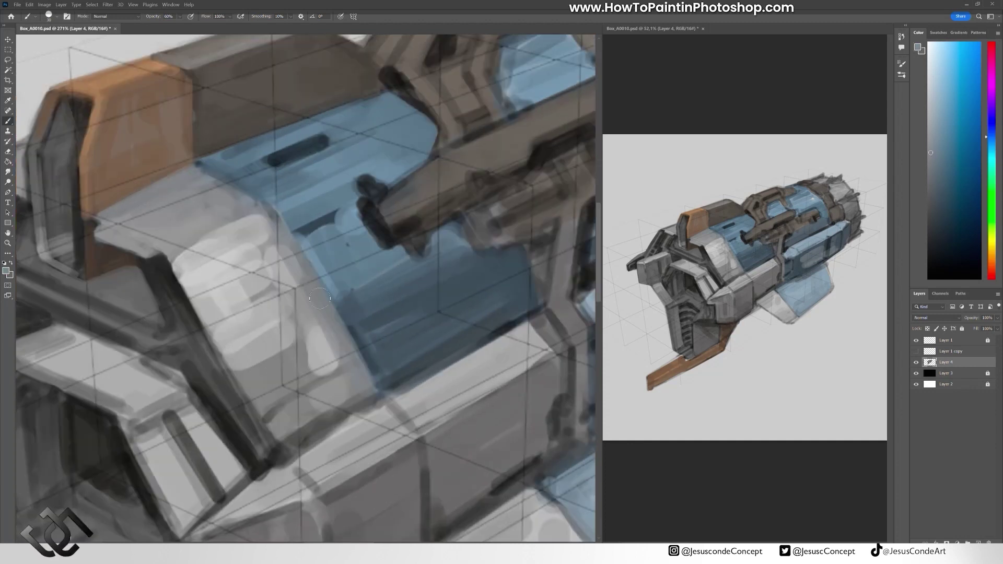
alt+click(178, 278)
drag(178, 278, 319, 287)
drag(378, 428, 423, 433)
alt+click(435, 209)
click(948, 91)
click(984, 153)
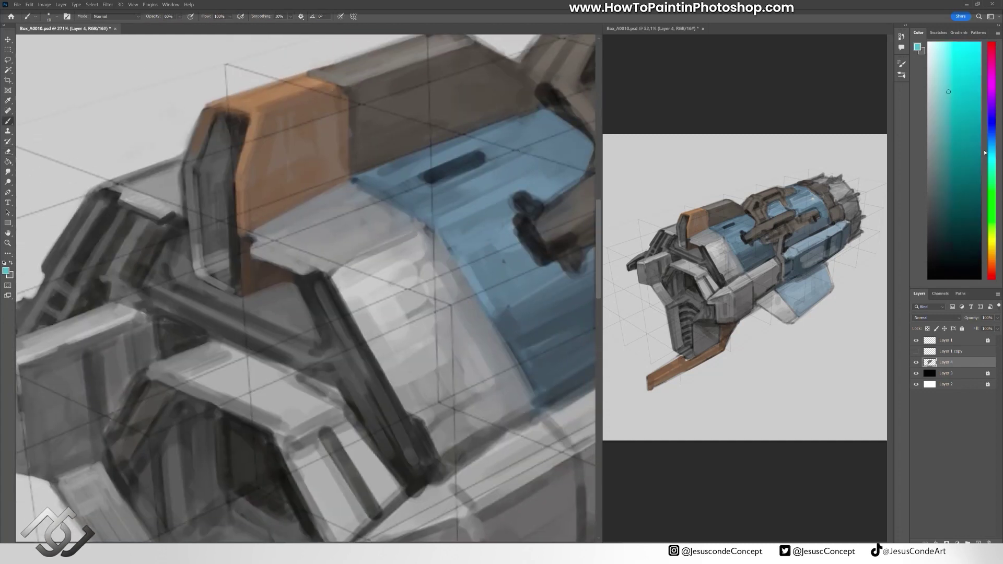
alt+click(579, 286)
drag(579, 286, 500, 296)
drag(423, 235, 386, 295)
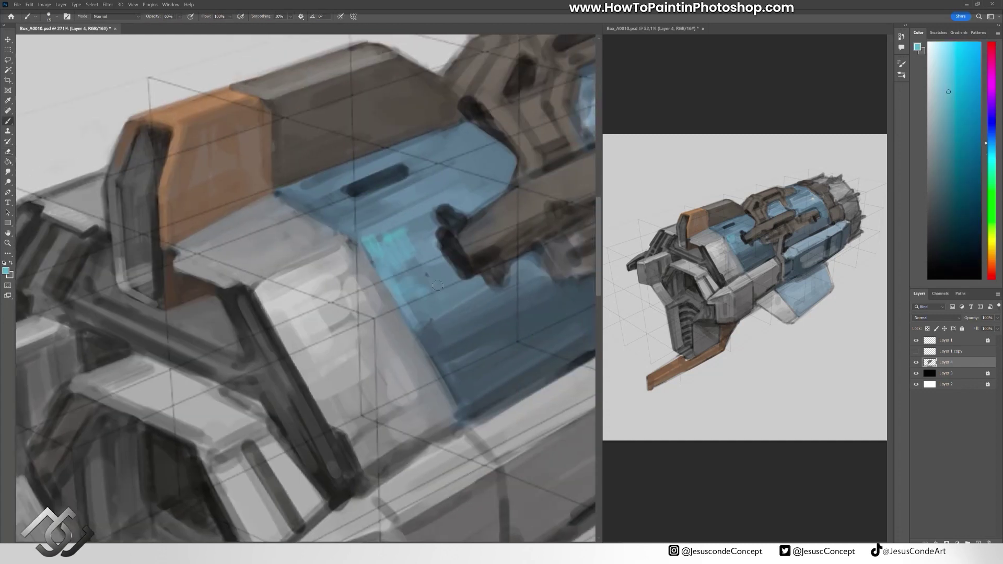
drag(434, 256, 470, 323)
mouse_move(397, 266)
mouse_down()
mouse_move(435, 309)
mouse_move(397, 240)
mouse_move(428, 224)
mouse_up()
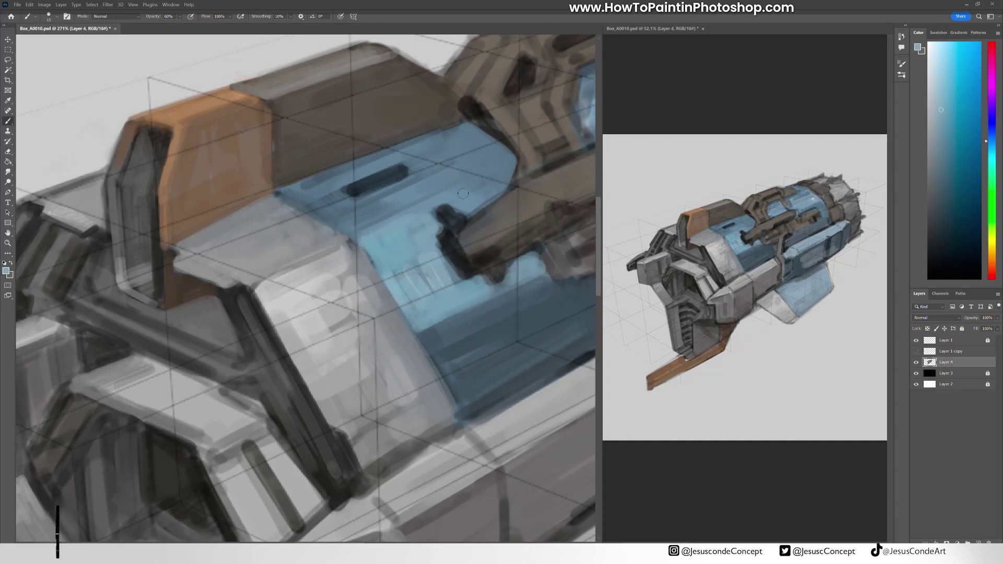
Paint panel blue over the light cyan strokes and flip the canvas horizontally.
alt+click(452, 200)
drag(470, 178, 464, 204)
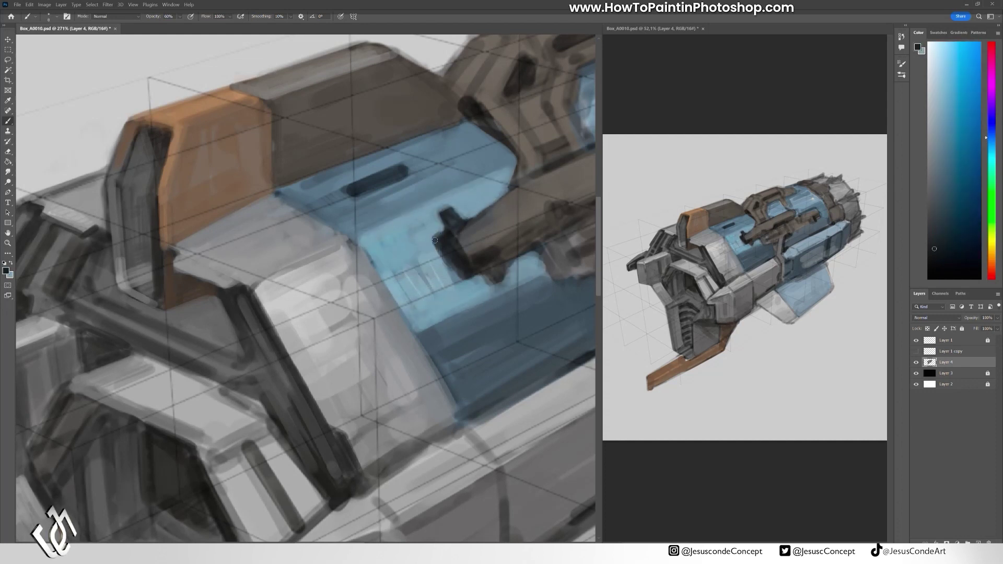
key(ctrl+shift+h)
alt+click(436, 337)
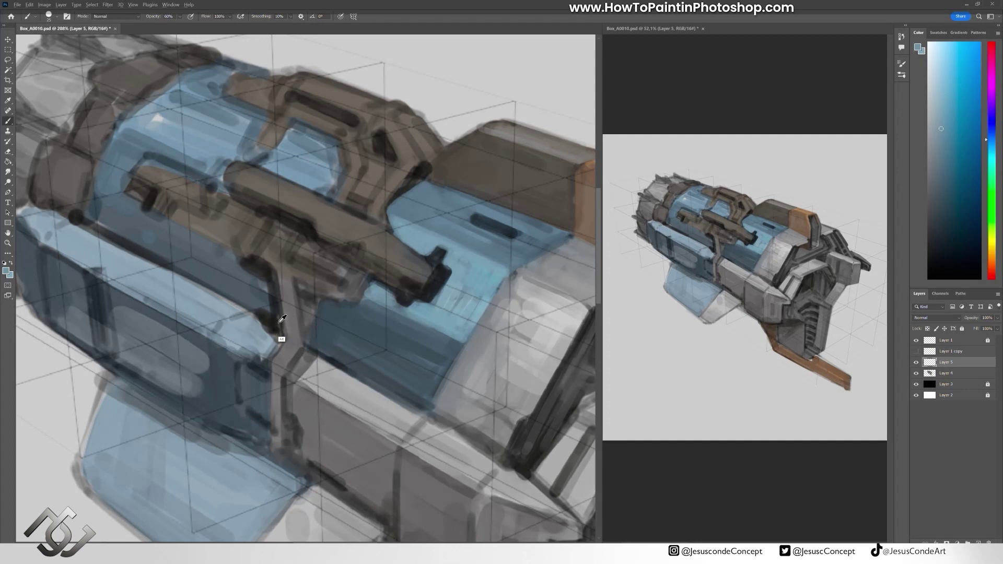
alt+click(282, 319)
drag(282, 319, 230, 276)
On a new layer, paint light blue strokes over the panel at 60% opacity.
key(ctrl+shift+alt+n)
key(4)
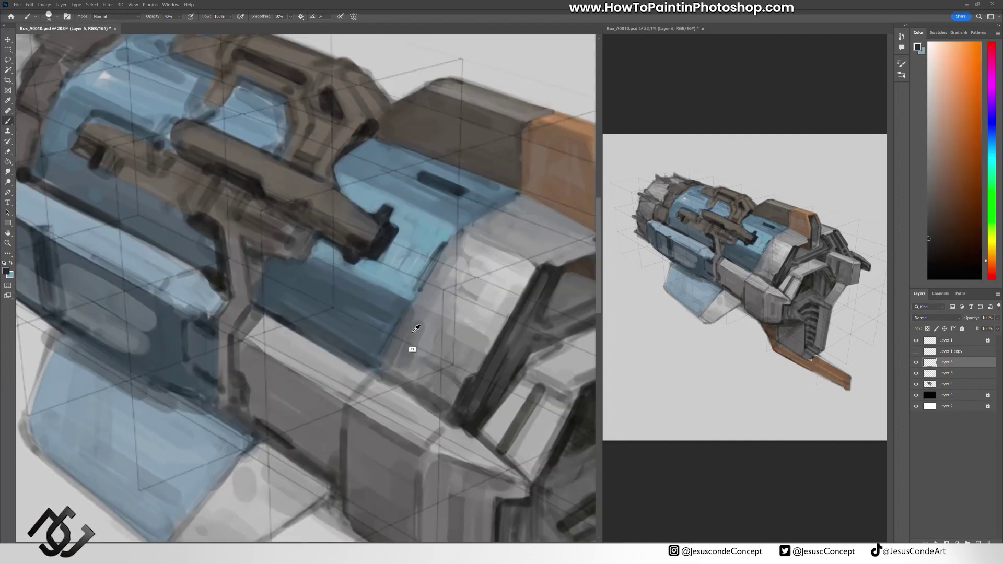
alt+click(416, 328)
key(6)
mouse_move(386, 334)
mouse_down()
mouse_move(324, 272)
mouse_move(391, 308)
mouse_move(432, 247)
mouse_up()
mouse_move(314, 277)
mouse_down()
mouse_move(355, 335)
mouse_move(408, 229)
mouse_move(444, 209)
mouse_up()
Add faint near-black strokes across the panel at 20% brush opacity.
alt+click(387, 224)
key(2)
drag(470, 261, 418, 277)
drag(303, 219, 450, 167)
mouse_move(540, 280)
mouse_down()
mouse_move(398, 224)
mouse_move(517, 261)
mouse_up()
drag(361, 126, 203, 214)
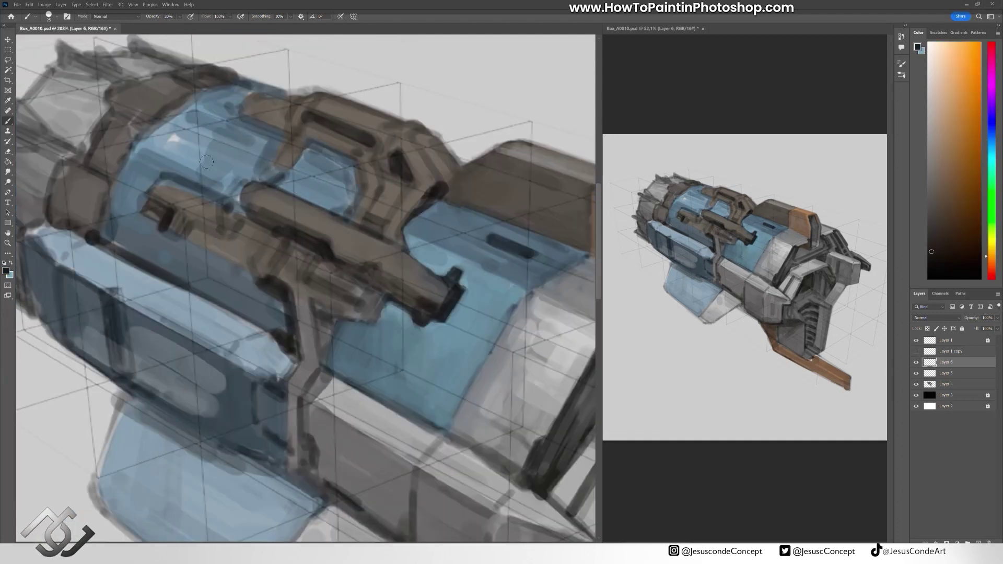
Brush light-blue highlights across the cylinder at 100% opacity.
drag(220, 113, 136, 178)
alt+click(477, 340)
key(0)
mouse_move(340, 209)
mouse_down()
mouse_move(151, 167)
mouse_move(110, 136)
mouse_move(79, 173)
mouse_up()
Paint a short dark grey detail stroke on the grey rear section at 30% opacity.
alt+click(194, 71)
key(3)
mouse_move(334, 313)
mouse_down()
mouse_move(151, 208)
mouse_move(251, 246)
mouse_up()
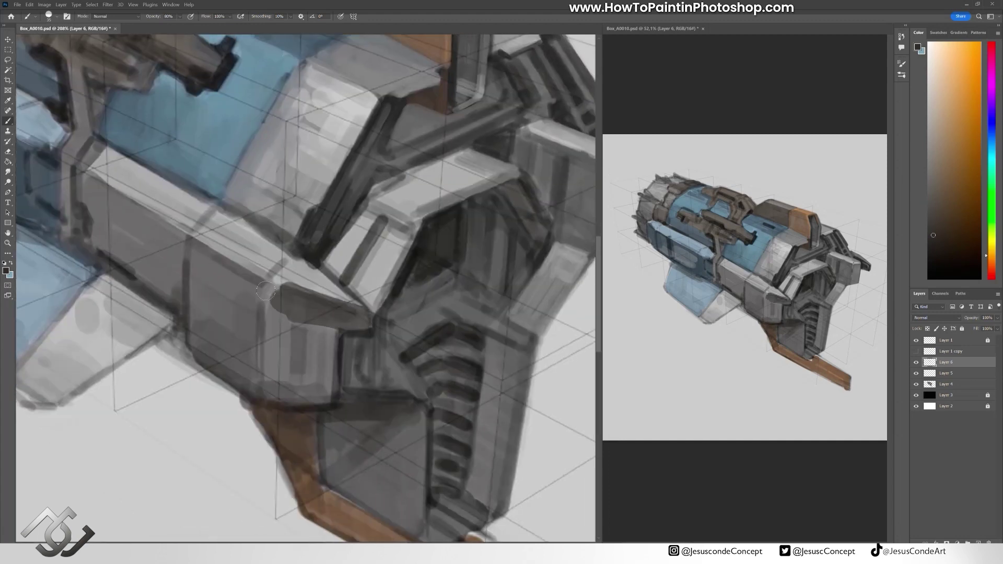
drag(365, 313, 209, 293)
key(bracketright)
key(bracketright)
drag(185, 260, 236, 281)
alt+click(192, 298)
key(bracketleft)
key(bracketleft)
mouse_move(180, 309)
mouse_down()
mouse_move(189, 277)
mouse_move(255, 264)
mouse_up()
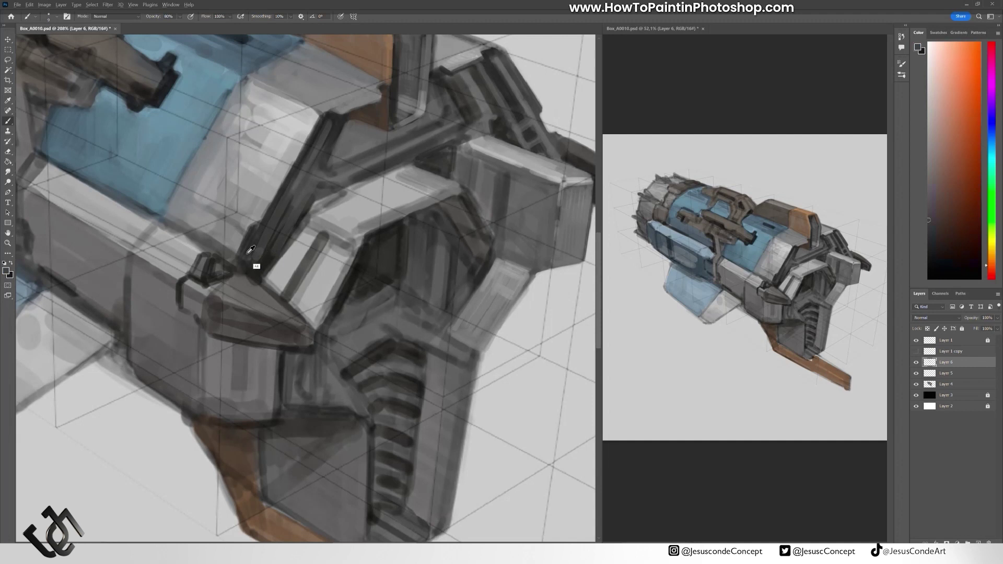
On a new layer at 40% opacity, paint a dark front-armour line and merge it into Layer 4.
key(0)
alt+click(216, 237)
alt+click(256, 282)
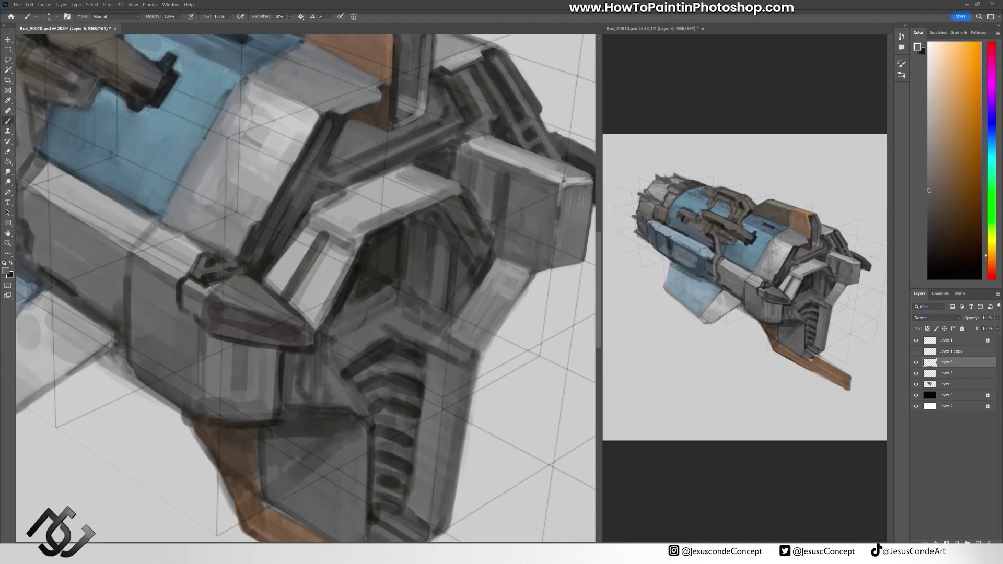
key(h)
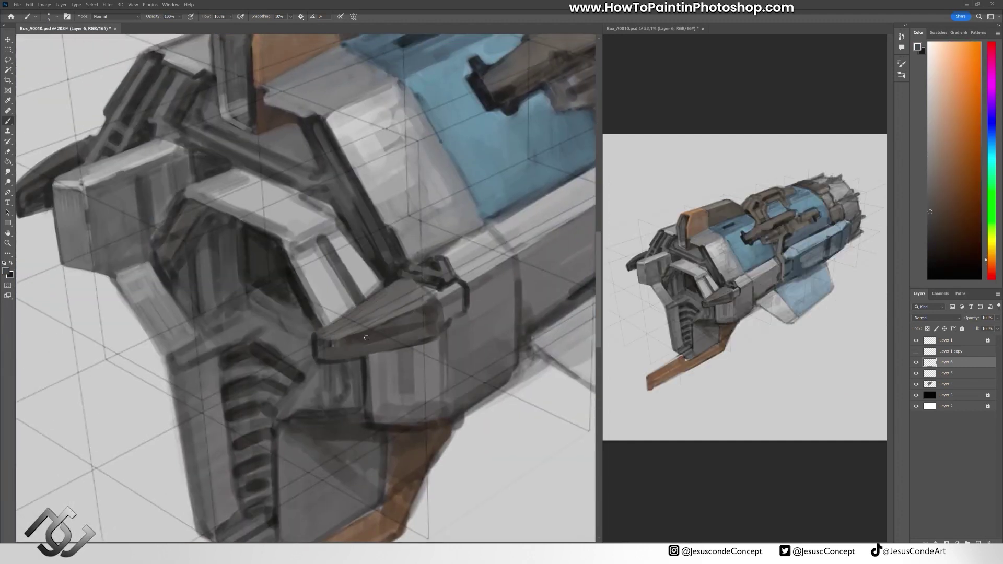
alt+click(318, 347)
key(ctrl+shift+alt+n)
key(4)
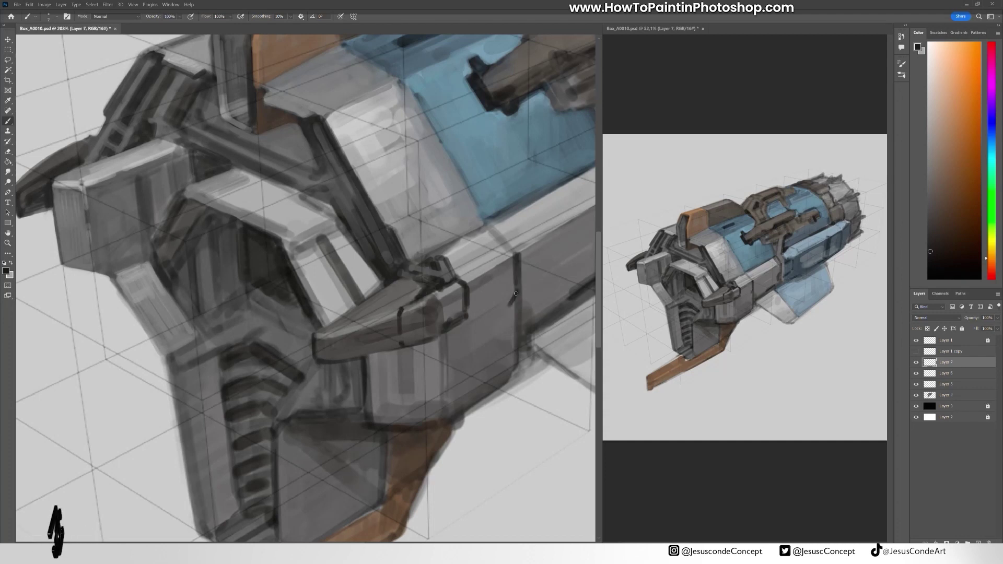
drag(510, 300, 488, 402)
key(ctrl+e)
key(ctrl+e)
key(ctrl+e)
Erase part of the dark stroke and repaint small lighter strokes on the armour panel.
key(e)
drag(535, 365, 473, 366)
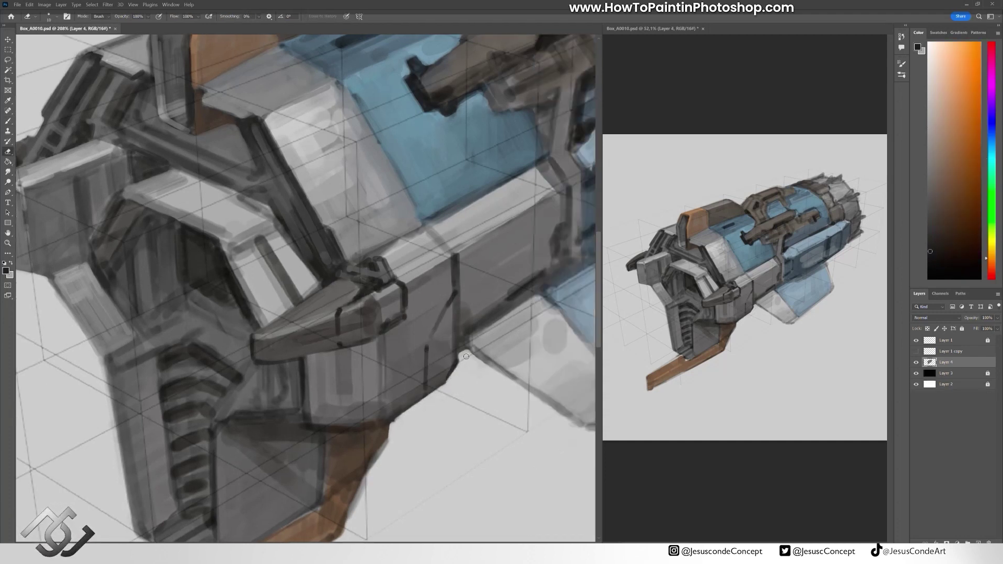
scroll(466, 356, left, 5)
key(b)
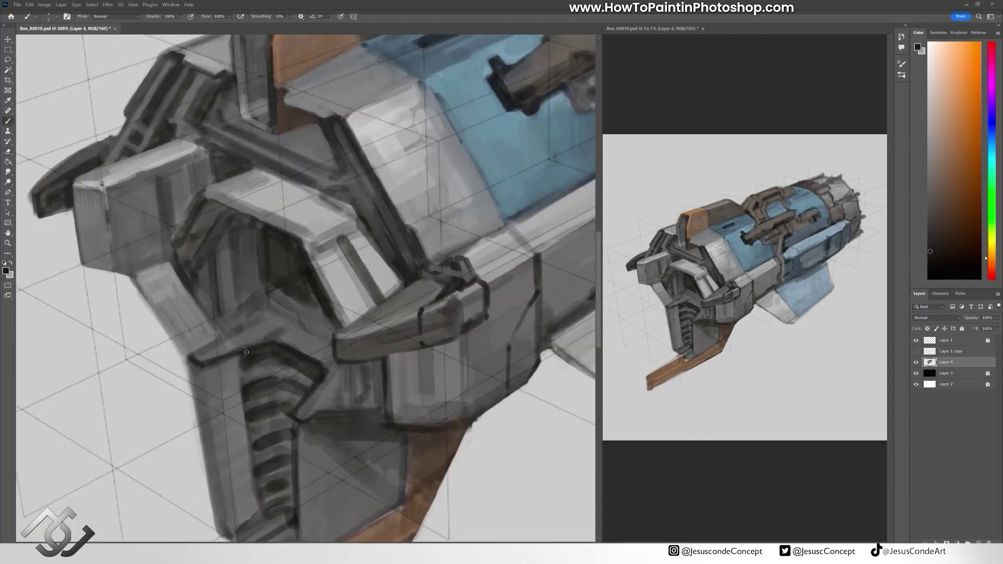
drag(273, 290, 239, 321)
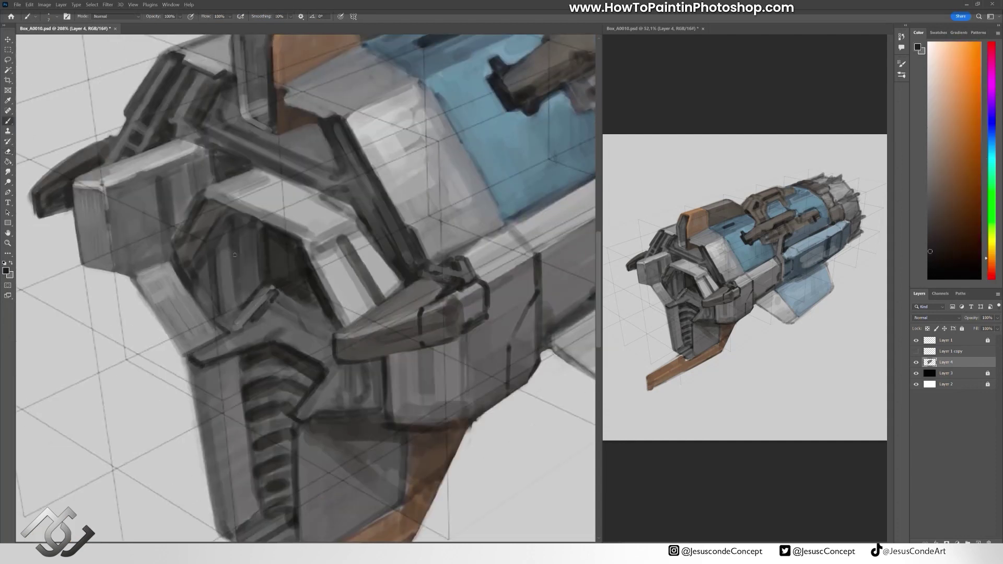
drag(293, 297, 277, 319)
drag(276, 281, 292, 314)
Darken the front panel's edge and hatch light grey highlight strokes across its face.
key(shift+h)
scroll(233, 340, up, 2)
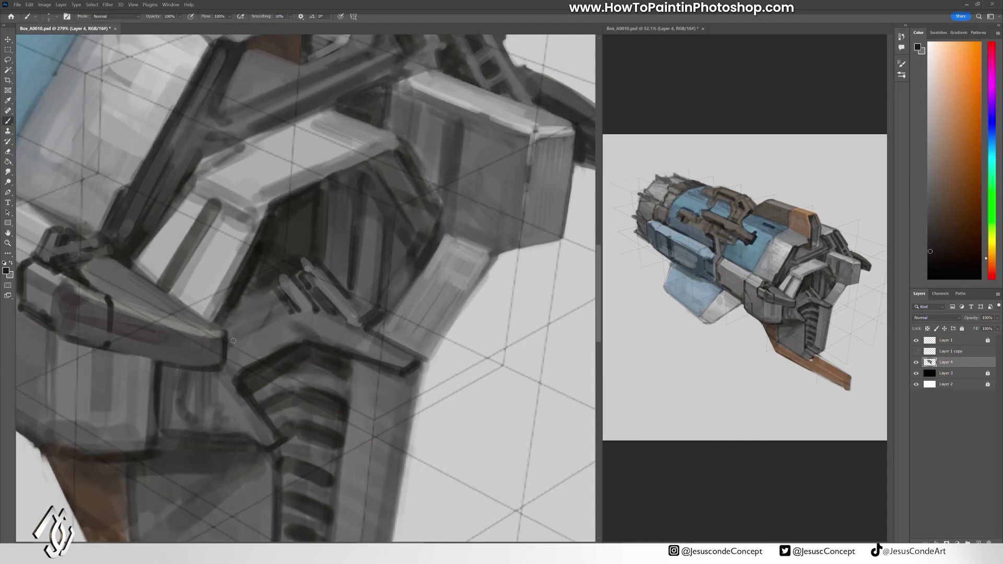
drag(252, 239, 224, 292)
key(x)
drag(410, 148, 437, 199)
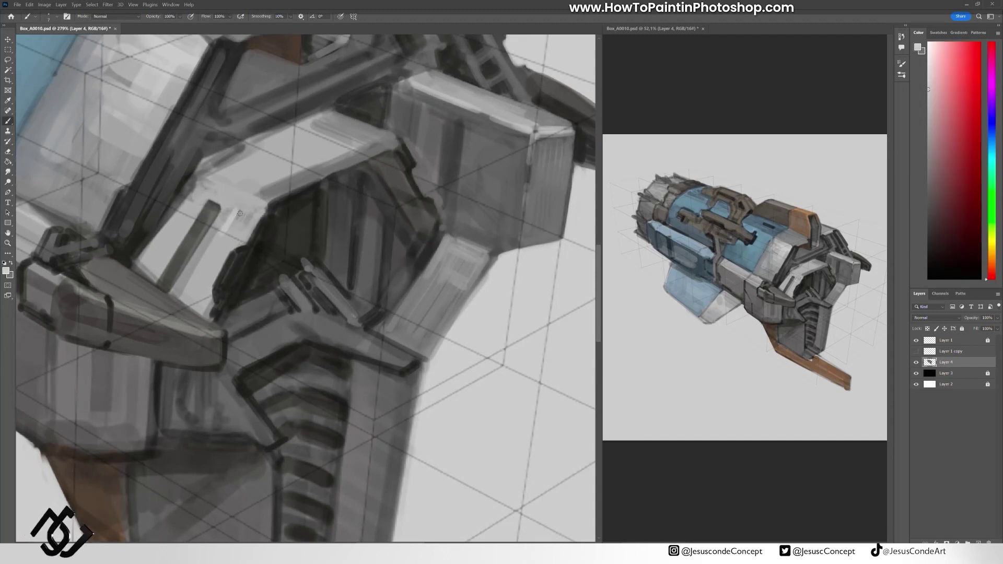
mouse_move(239, 213)
mouse_down()
mouse_move(204, 272)
mouse_move(167, 230)
mouse_move(174, 214)
mouse_up()
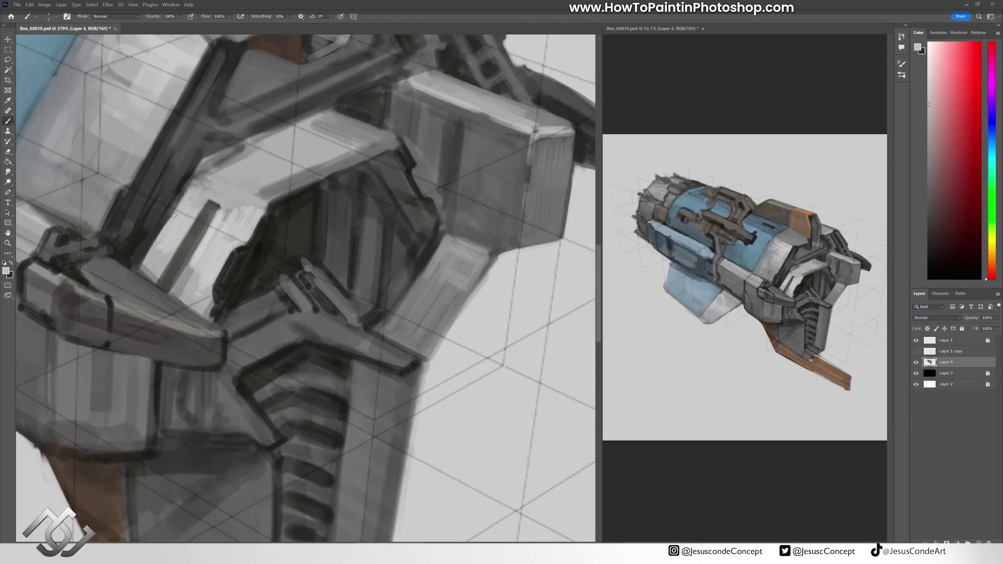
Add a black edge line and dot on the panel, then white strokes beside them.
key(x)
drag(199, 171, 244, 189)
click(261, 202)
drag(224, 151, 289, 125)
key(x)
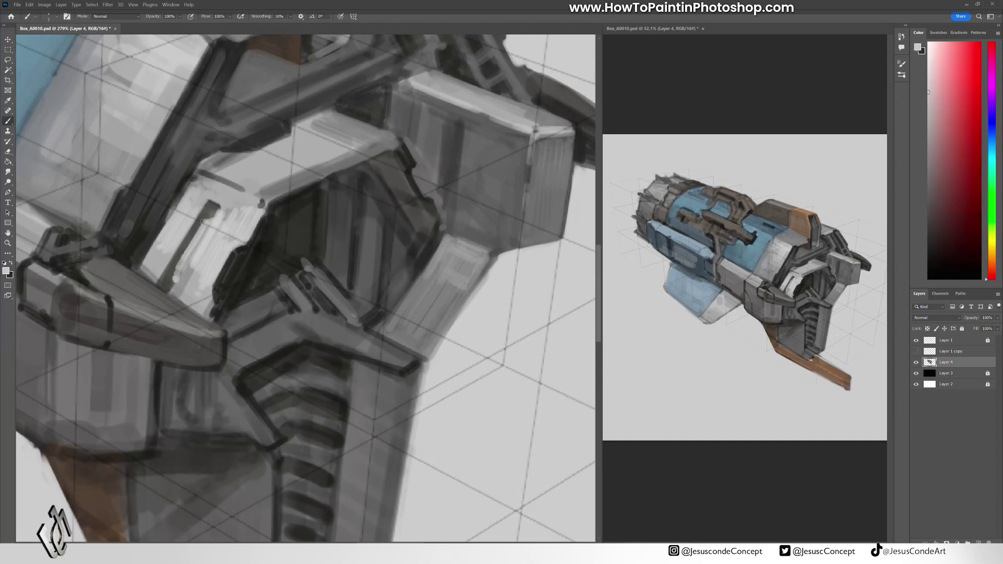
mouse_move(248, 205)
mouse_down()
mouse_move(193, 186)
mouse_move(178, 240)
mouse_move(207, 230)
mouse_move(193, 300)
mouse_up()
With a size-20 brush at 40% opacity, paint dark warm-grey strokes below and near the panel.
alt+click(173, 199)
key(4)
key(bracketright)
key(bracketright)
key(bracketright)
key(bracketright)
drag(269, 217, 218, 223)
mouse_move(346, 165)
mouse_down()
mouse_move(262, 175)
mouse_move(324, 157)
mouse_up()
alt+click(262, 174)
drag(360, 219, 376, 232)
At 98% opacity, paint dark then light grey strokes over the lower panel.
key(9)
key(8)
mouse_move(263, 173)
mouse_down()
mouse_move(226, 239)
mouse_move(283, 218)
mouse_up()
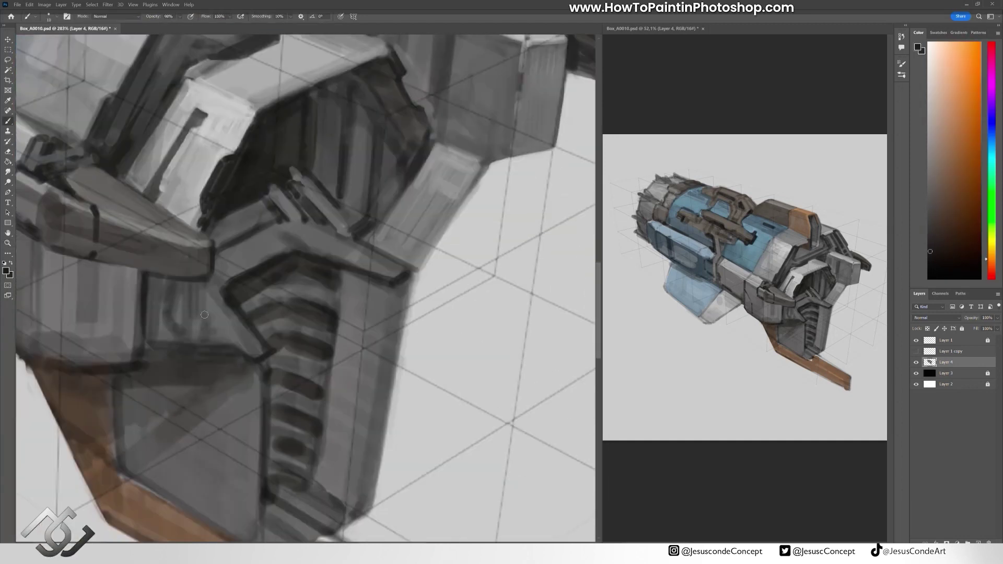
mouse_move(152, 275)
mouse_down()
mouse_move(207, 318)
mouse_move(136, 353)
mouse_move(209, 305)
mouse_up()
alt+click(94, 372)
alt+click(209, 304)
key(bracketright)
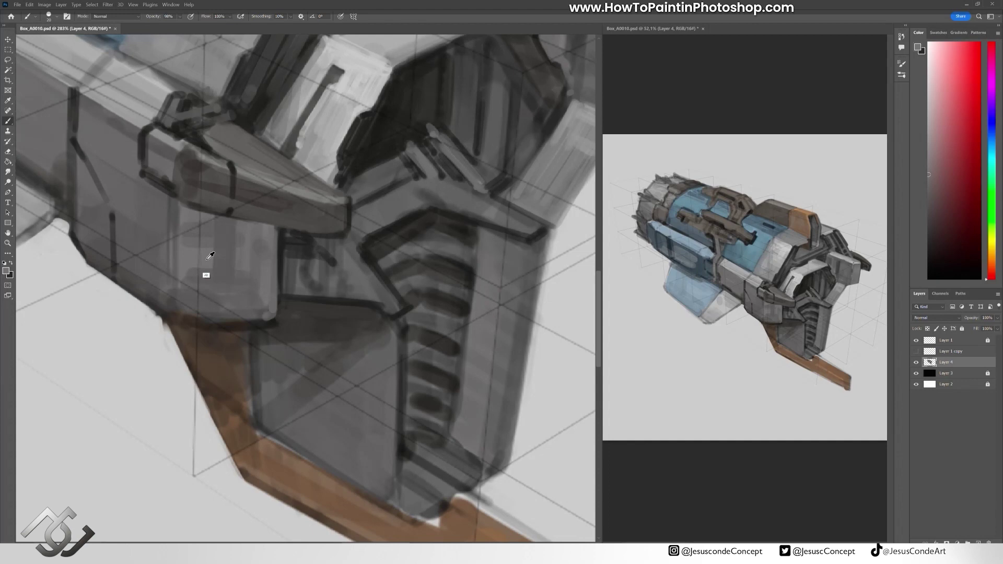
drag(205, 263, 182, 229)
Save the document, then fill and relighten the dark gap under the upper panel edge.
mouse_move(166, 290)
mouse_down()
mouse_move(240, 337)
mouse_move(203, 183)
mouse_move(115, 251)
mouse_up()
key(h)
key(ctrl+s)
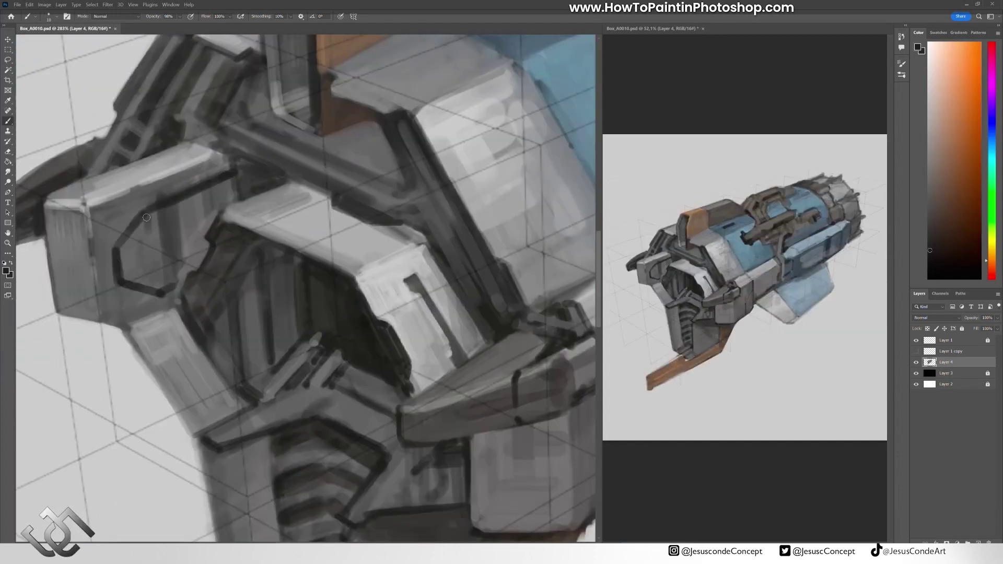
mouse_move(146, 218)
mouse_down()
mouse_move(212, 197)
mouse_move(172, 282)
mouse_move(218, 205)
mouse_up()
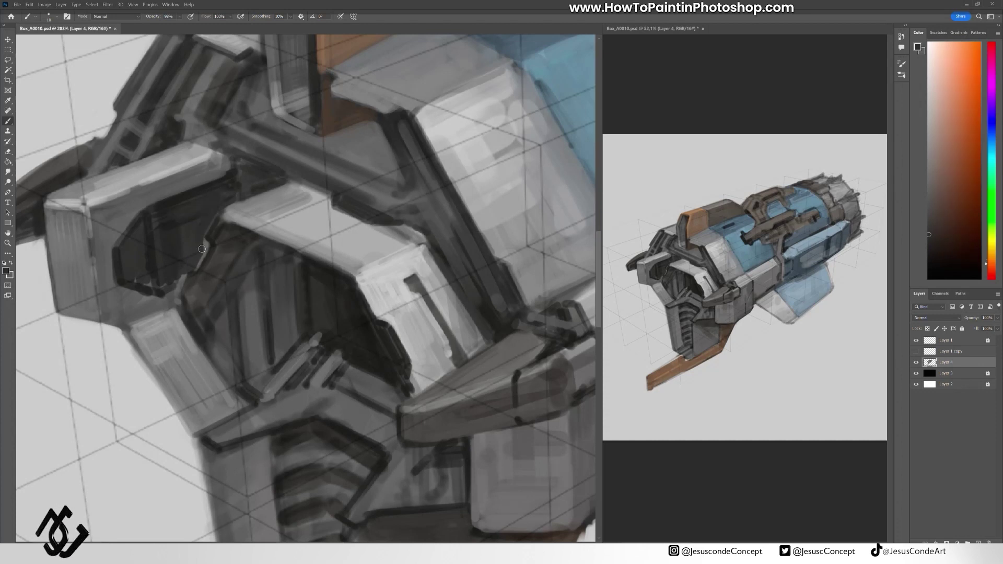
alt+click(228, 153)
drag(122, 260, 145, 220)
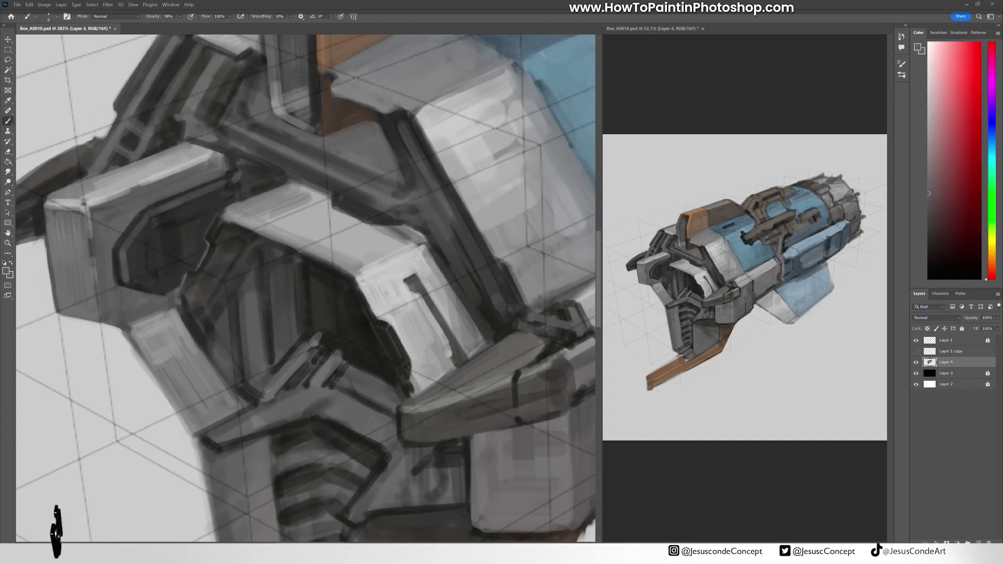
alt+click(172, 204)
mouse_move(169, 263)
mouse_down()
mouse_move(194, 227)
mouse_move(175, 277)
mouse_move(230, 236)
mouse_move(222, 215)
mouse_up()
Paint a light grey highlight along the dark strip on the lower armour.
alt+click(163, 238)
alt+click(211, 227)
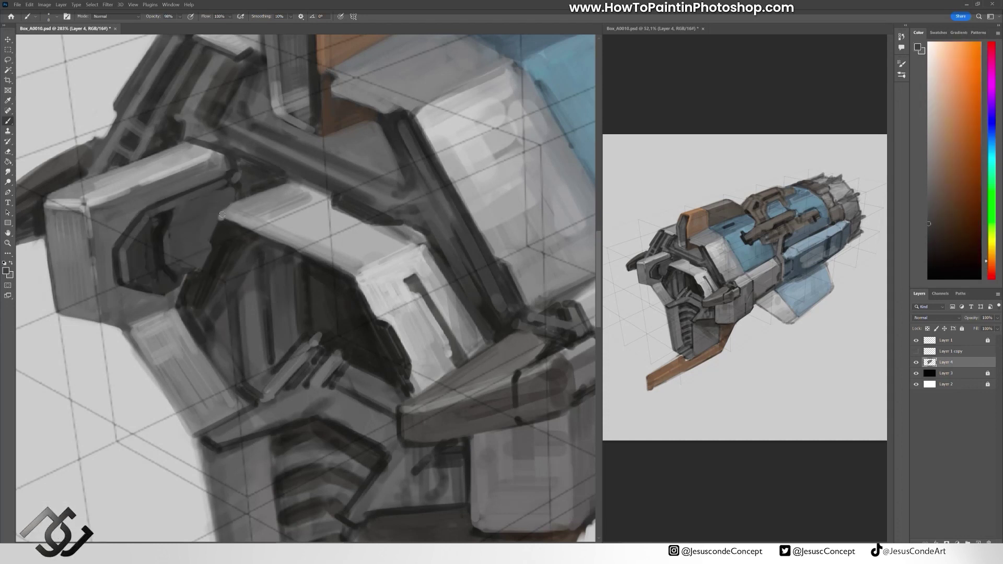
alt+click(358, 329)
mouse_move(232, 106)
mouse_down()
mouse_move(248, 153)
mouse_move(196, 146)
mouse_up()
alt+click(264, 144)
alt+click(205, 143)
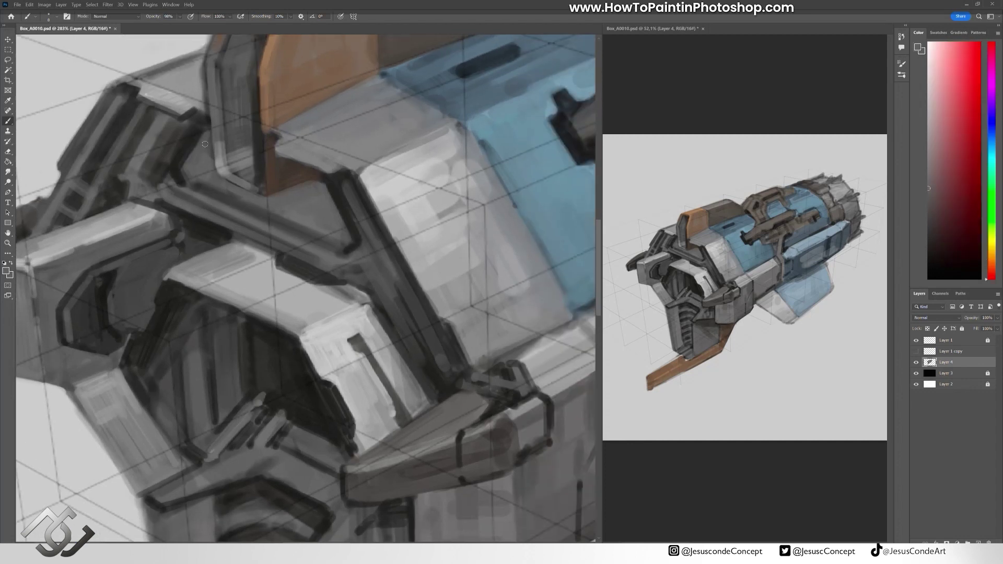
alt+click(365, 243)
drag(341, 186, 366, 236)
drag(147, 179, 97, 134)
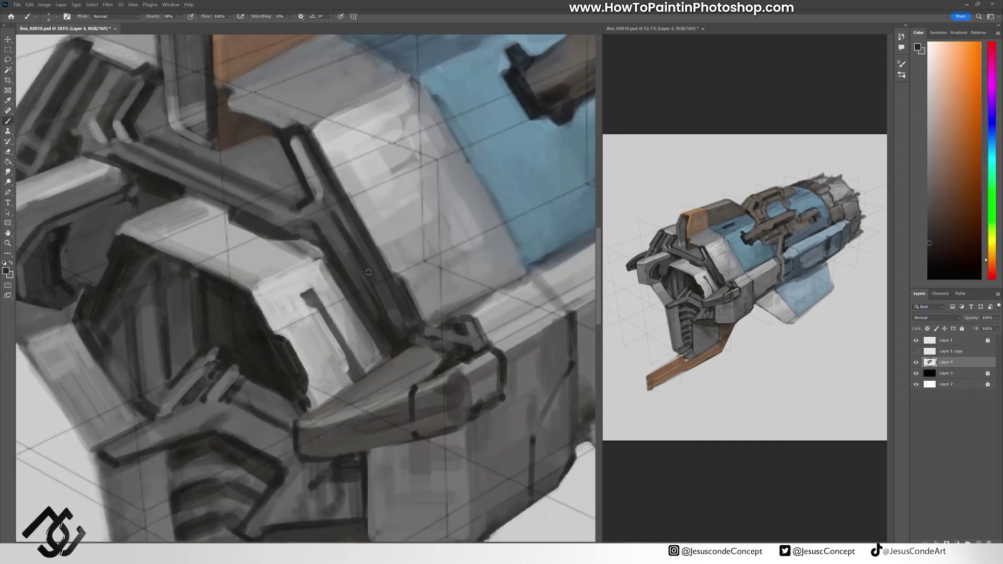
alt+click(386, 255)
On fresh layers, brush a black bracket detail under the blue panel.
drag(439, 317, 404, 339)
key(ctrl+shift+alt+n)
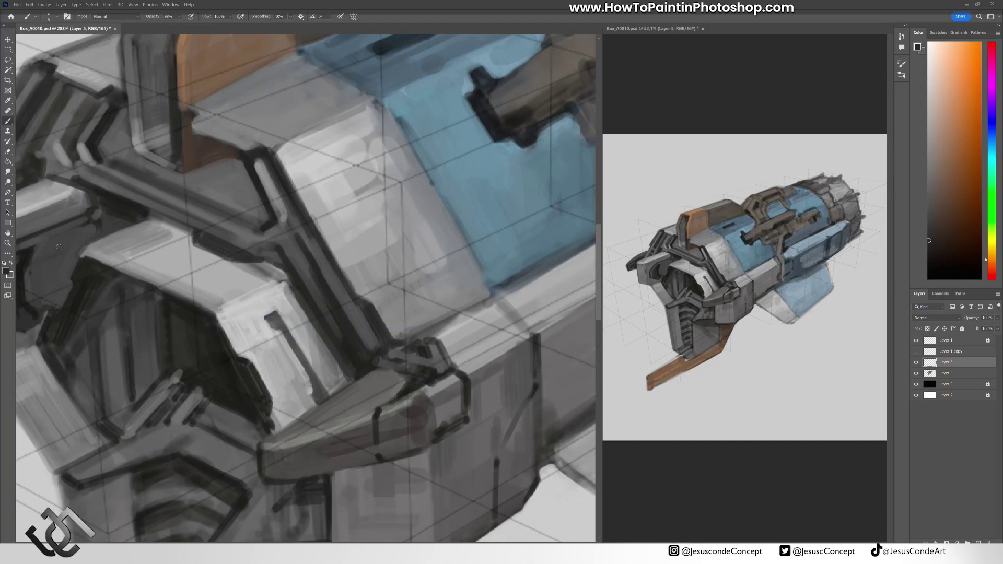
key(d)
key(ctrl+shift+alt+n)
mouse_move(496, 236)
mouse_down()
mouse_move(470, 292)
mouse_move(517, 246)
mouse_up()
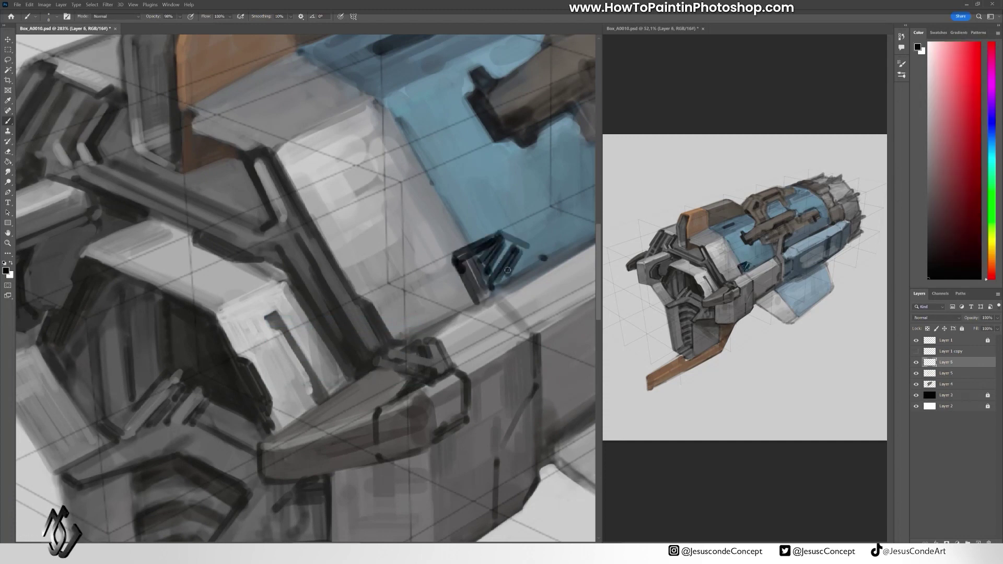
drag(496, 282, 543, 256)
drag(481, 303, 527, 282)
alt+click(484, 289)
Paint dark lines down the grey panel edge and across the lower hull at 40% opacity.
key(d)
drag(460, 259, 413, 325)
mouse_move(90, 110)
mouse_down()
mouse_move(165, 187)
mouse_move(162, 272)
mouse_up()
drag(153, 244, 236, 186)
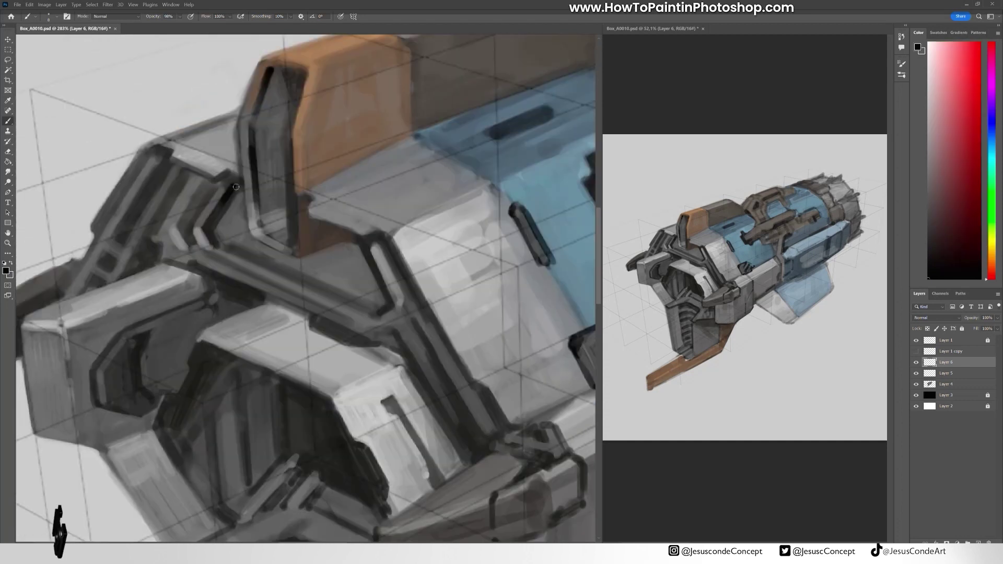
drag(162, 162, 157, 194)
drag(522, 470, 442, 261)
key(4)
mouse_move(316, 355)
mouse_down()
mouse_move(470, 316)
mouse_move(369, 366)
mouse_move(455, 334)
mouse_up()
drag(363, 361, 454, 345)
At 100% opacity, paint crisp dark diagonal vent slats.
key(0)
mouse_move(125, 151)
mouse_down()
mouse_move(256, 180)
mouse_move(245, 214)
mouse_up()
drag(289, 196, 268, 229)
drag(265, 241, 244, 282)
drag(286, 230, 297, 311)
Highlight the armour panel's upper and diagonal edges in light warm grey, then add dark strokes.
drag(307, 402, 234, 261)
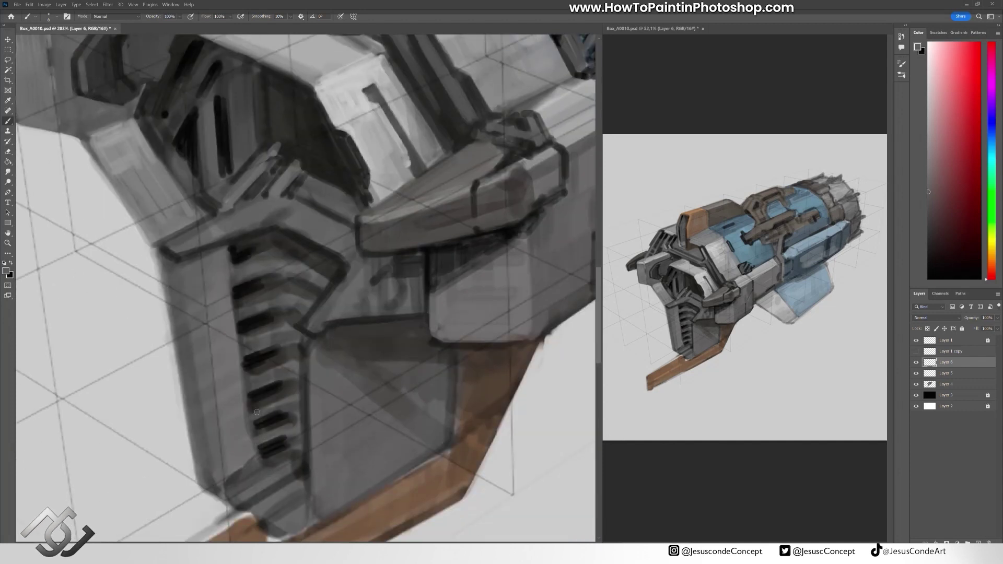
mouse_move(172, 251)
mouse_down()
mouse_move(308, 225)
mouse_move(313, 322)
mouse_up()
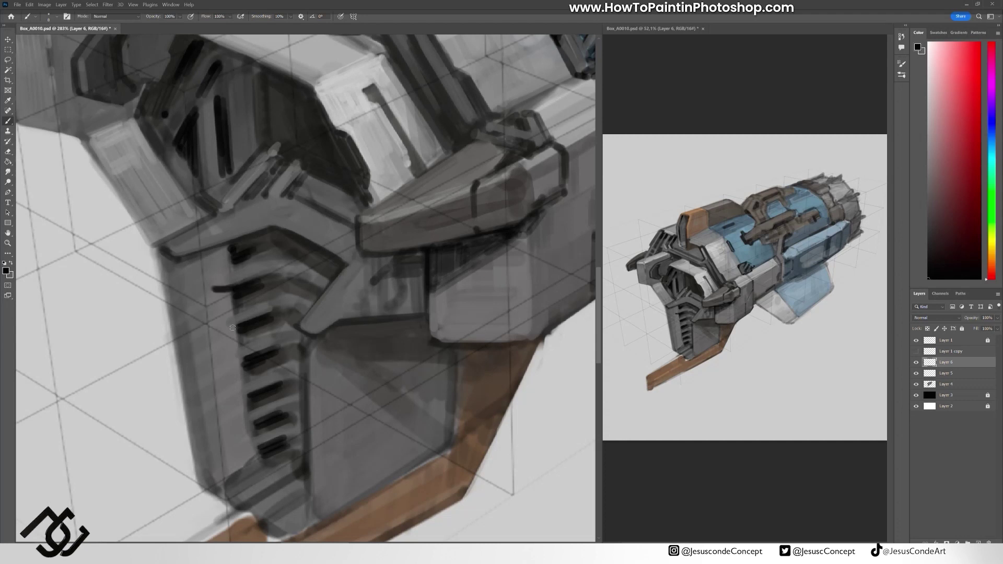
alt+click(228, 479)
drag(214, 480, 257, 472)
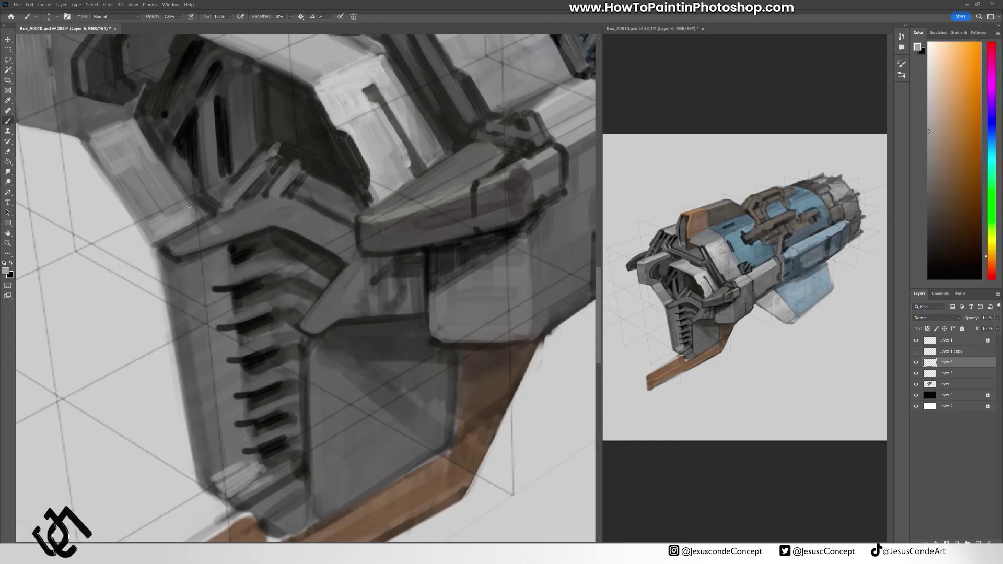
drag(188, 251, 237, 232)
scroll(313, 282, up, 3)
alt+click(430, 314)
mouse_move(382, 381)
mouse_down()
mouse_move(402, 347)
mouse_move(428, 355)
mouse_move(470, 345)
mouse_move(271, 220)
mouse_move(172, 173)
mouse_move(335, 258)
mouse_move(356, 207)
mouse_up()
Zoom out and paint a dark line on the engine ring.
key(z)
alt+click(449, 358)
key(b)
drag(286, 215, 319, 309)
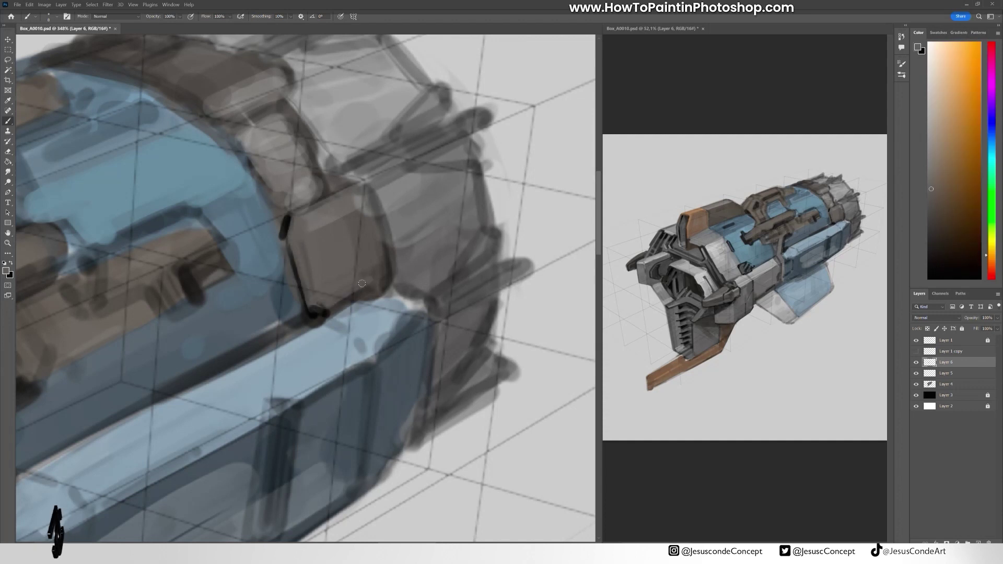
Refine the notch edge by the blue window with light blue and warm grey strokes.
key(d)
drag(226, 107, 271, 180)
drag(311, 258, 365, 286)
alt+click(325, 304)
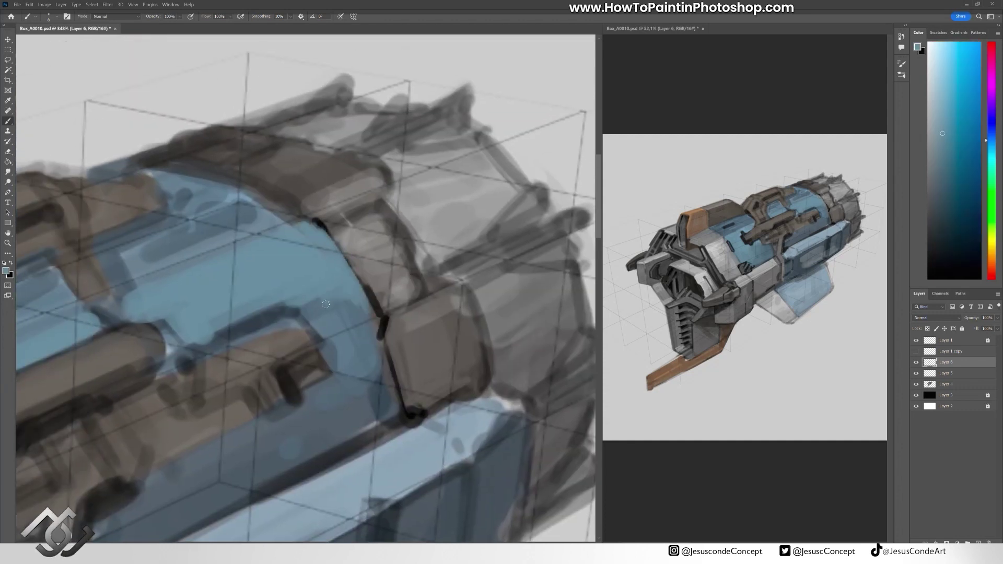
drag(294, 296, 357, 244)
alt+click(272, 293)
alt+click(292, 292)
mouse_move(250, 303)
mouse_down()
mouse_move(334, 261)
mouse_move(339, 269)
mouse_up()
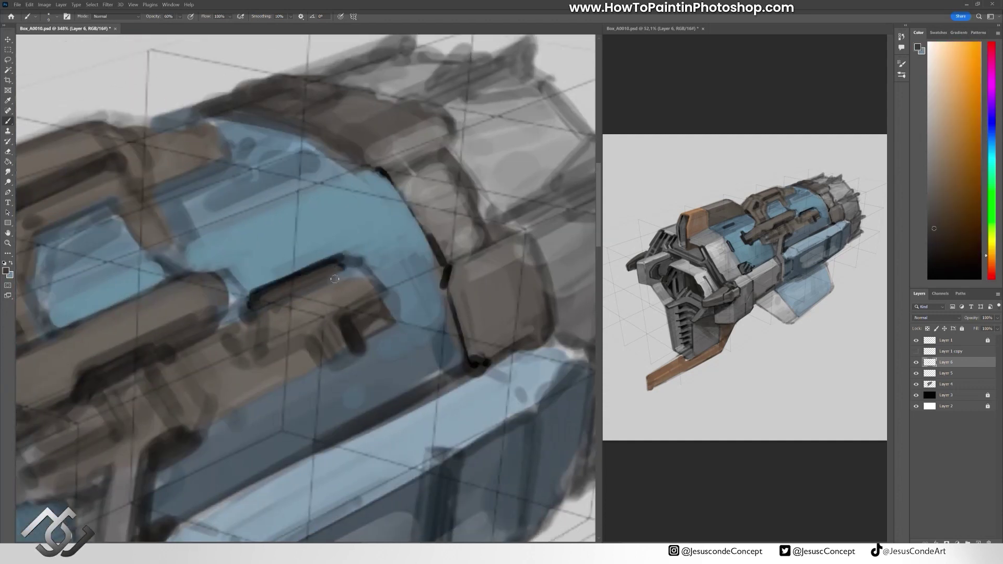
Outline the central blue window's left edge in black.
mouse_move(282, 303)
mouse_down()
mouse_move(271, 294)
mouse_move(323, 271)
mouse_move(303, 322)
mouse_up()
key(d)
drag(278, 202, 250, 282)
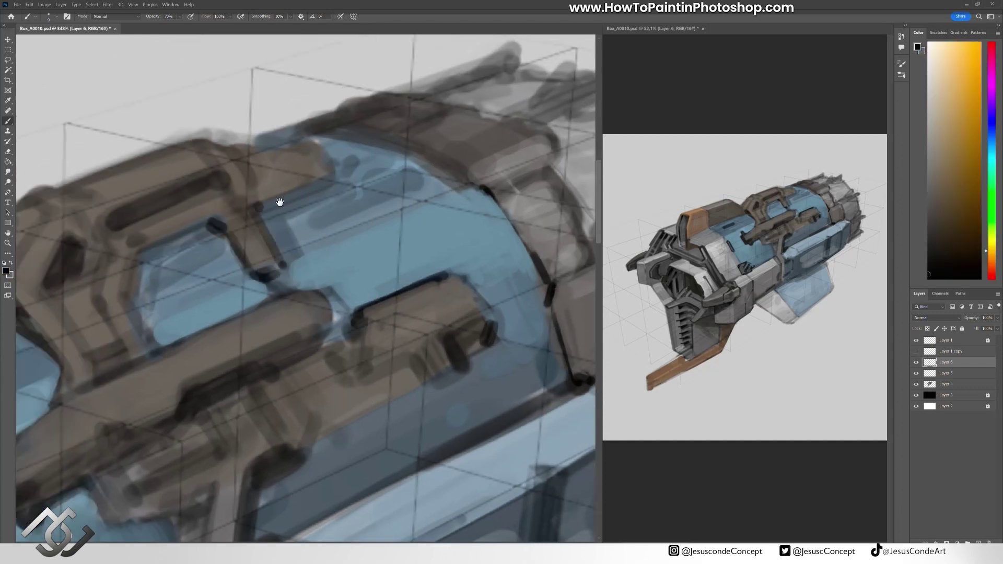
drag(259, 217, 245, 282)
Paint the lower-left and central beams brown, adding lighter brown and pale strokes.
alt+click(233, 243)
mouse_move(120, 439)
mouse_down()
mouse_move(194, 413)
mouse_move(292, 356)
mouse_up()
mouse_move(209, 350)
mouse_down()
mouse_move(412, 292)
mouse_move(116, 422)
mouse_move(215, 405)
mouse_up()
alt+click(188, 365)
drag(183, 364, 194, 374)
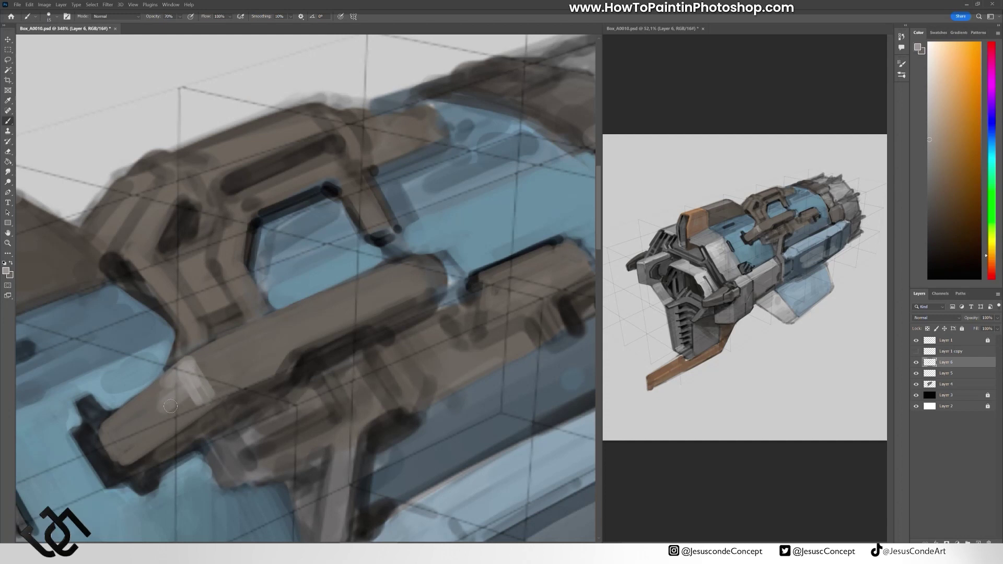
drag(170, 406, 209, 365)
drag(209, 314, 209, 370)
drag(355, 483, 251, 348)
Darken the beam strokes and edge with darker grey, then add Layer 7.
alt+click(252, 347)
mouse_move(224, 496)
mouse_down()
mouse_move(251, 348)
mouse_move(464, 189)
mouse_up()
drag(288, 292, 356, 218)
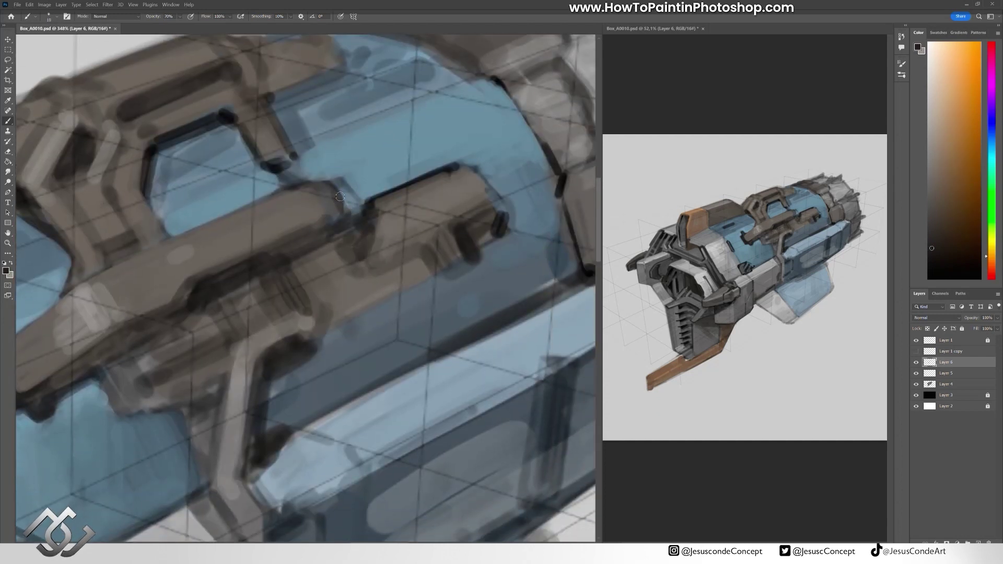
alt+click(357, 218)
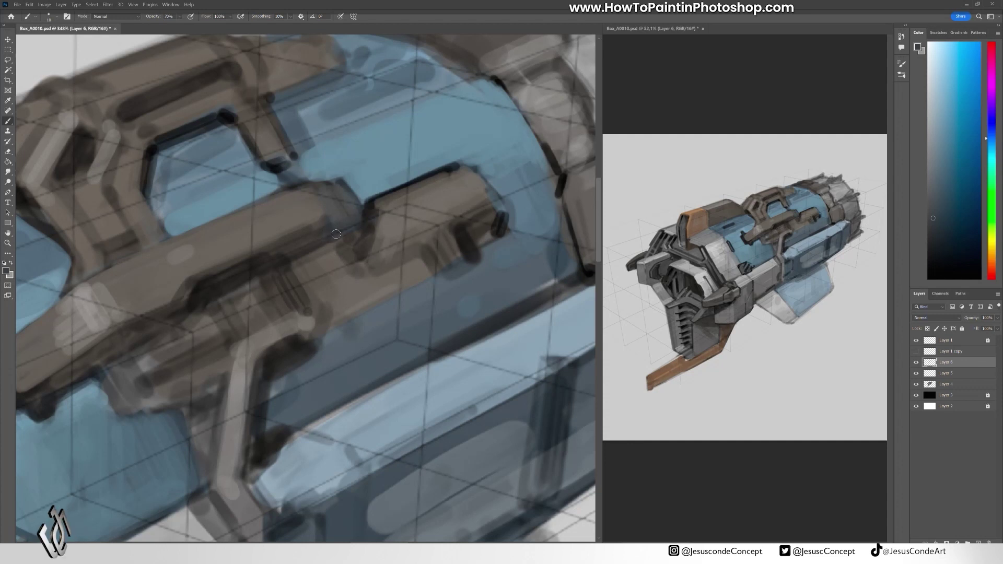
drag(305, 258, 566, 196)
drag(305, 268, 464, 237)
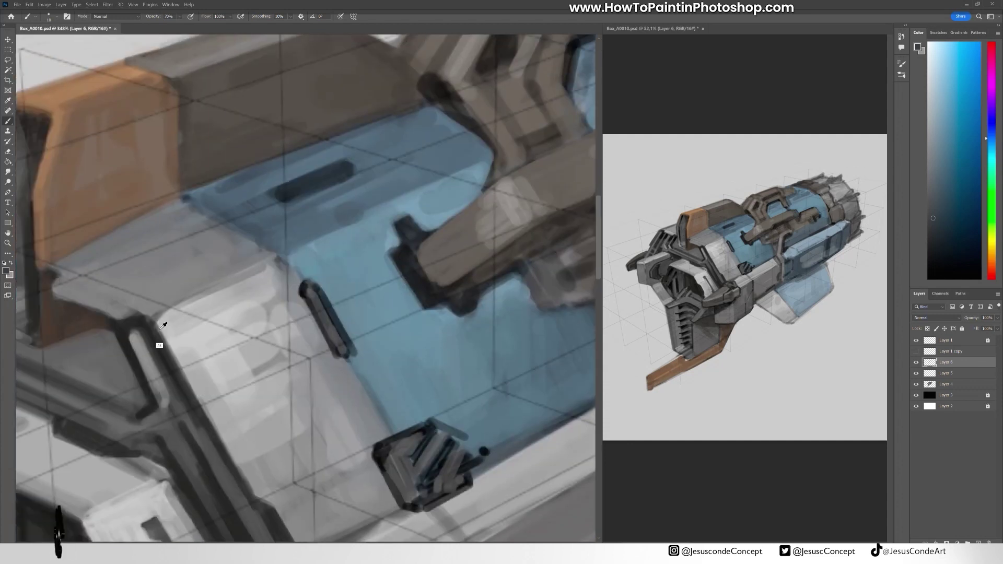
key(ctrl+shift+alt+n)
Sample the orange-brown at 90% brush opacity and merge the recent paint layers down.
key(3)
mouse_move(84, 266)
mouse_down()
mouse_move(177, 234)
mouse_move(247, 245)
mouse_up()
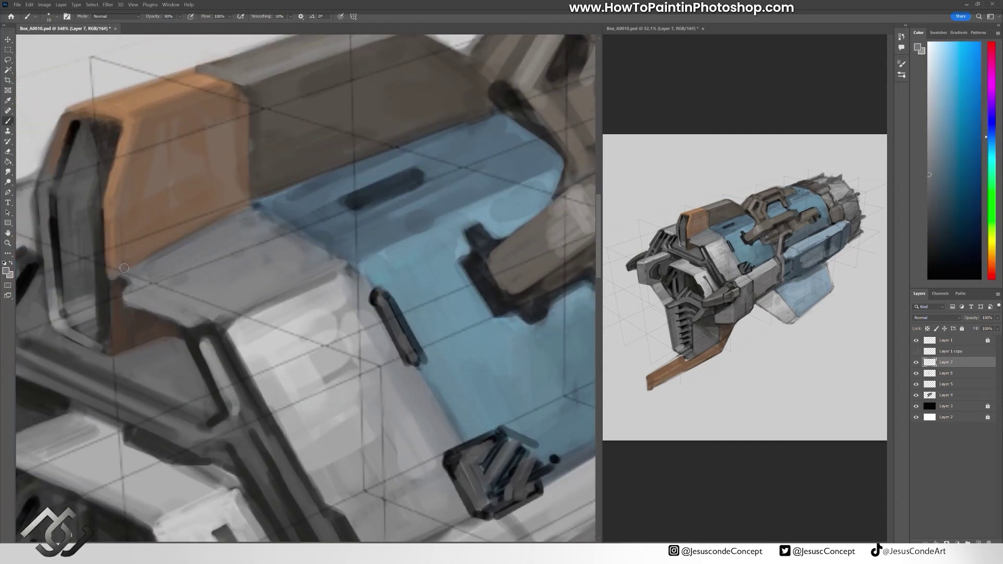
key(9)
alt+click(235, 201)
mouse_move(215, 208)
mouse_down()
mouse_move(225, 237)
mouse_move(293, 222)
mouse_move(219, 131)
mouse_up()
key(ctrl+e)
key(ctrl+e)
Paint sampled grey strokes along the lower edge of the lower blue box.
key(b)
alt+click(270, 302)
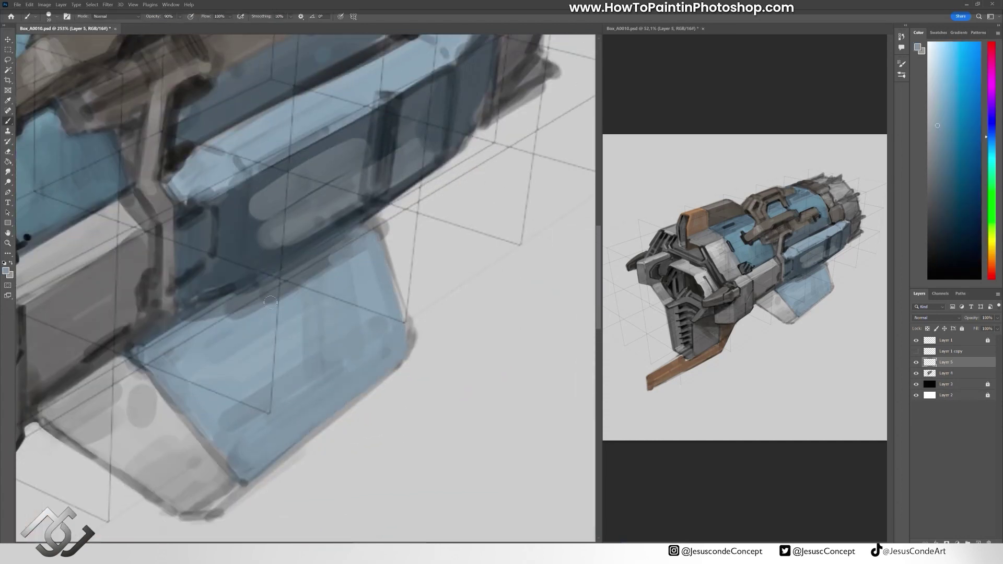
drag(271, 302, 354, 247)
alt+click(175, 347)
drag(256, 418, 303, 450)
drag(261, 386, 271, 449)
drag(225, 392, 292, 459)
alt+click(145, 336)
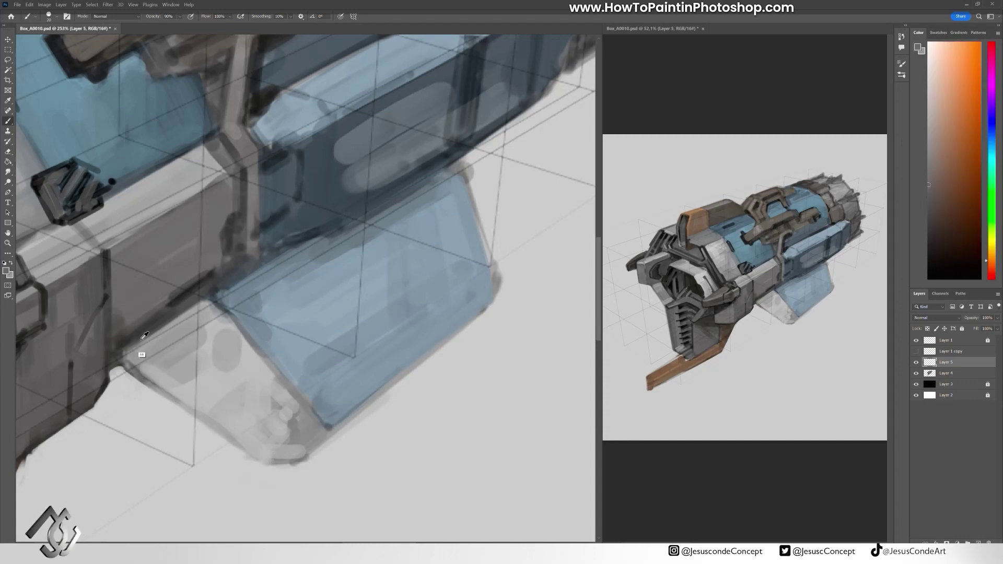
Darken the left face of the gun's front vent box and merge into Layer 4.
key(z)
mouse_move(262, 172)
mouse_down()
mouse_move(239, 205)
mouse_move(280, 316)
mouse_move(303, 317)
mouse_up()
drag(235, 324, 271, 324)
key(b)
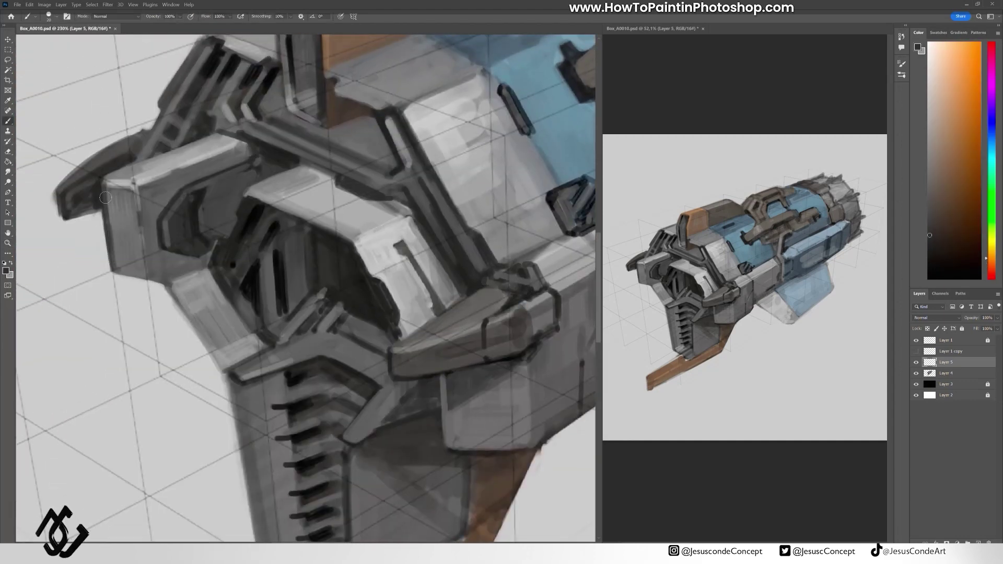
mouse_move(113, 194)
mouse_down()
mouse_move(125, 266)
mouse_move(141, 275)
mouse_up()
scroll(302, 224, down, 2)
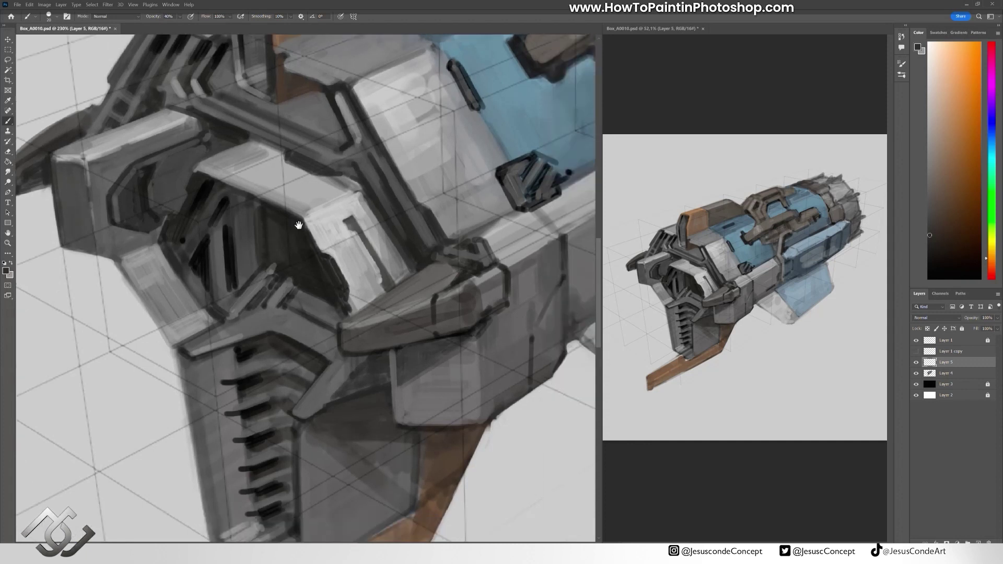
key(ctrl+e)
Erase rough paint along the vent edge and darken it with sampled greys.
key(e)
drag(228, 401, 225, 287)
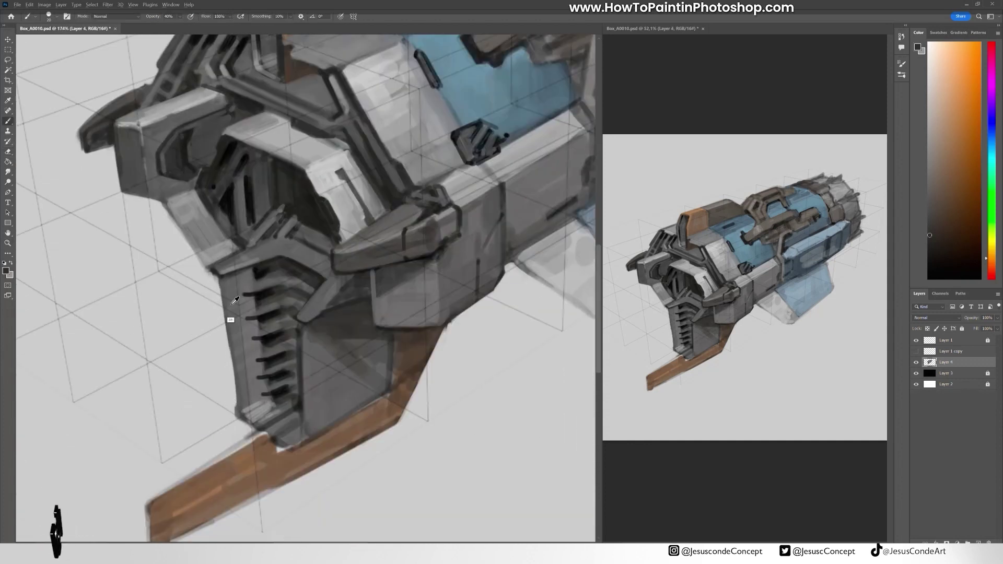
key(b)
alt+click(230, 363)
mouse_move(232, 329)
mouse_down()
mouse_move(245, 433)
mouse_move(295, 420)
mouse_move(279, 438)
mouse_move(313, 442)
mouse_move(364, 364)
mouse_move(191, 448)
mouse_up()
alt+click(270, 405)
alt+click(261, 434)
alt+click(300, 415)
Paint brown along the lower plank and a dark blue-grey stroke on the engine's lower panel.
alt+click(278, 438)
alt+click(358, 368)
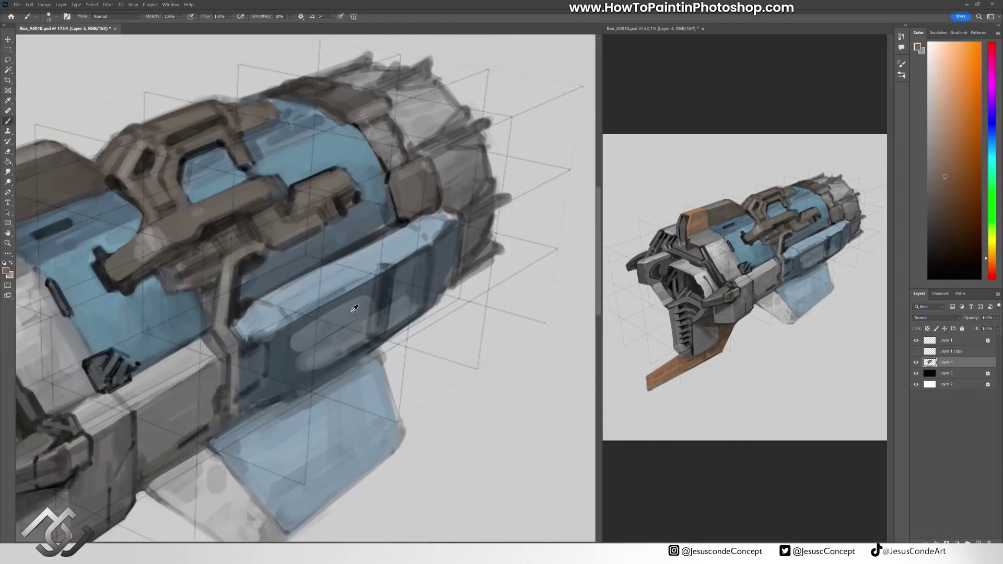
alt+click(334, 314)
mouse_move(293, 361)
mouse_down()
mouse_move(364, 335)
mouse_move(293, 366)
mouse_move(407, 334)
mouse_up()
key(ctrl+shift+alt+n)
On a new layer, paint a near-black line along the vertical strut with a smaller brush.
key(5)
key([)
alt+click(235, 382)
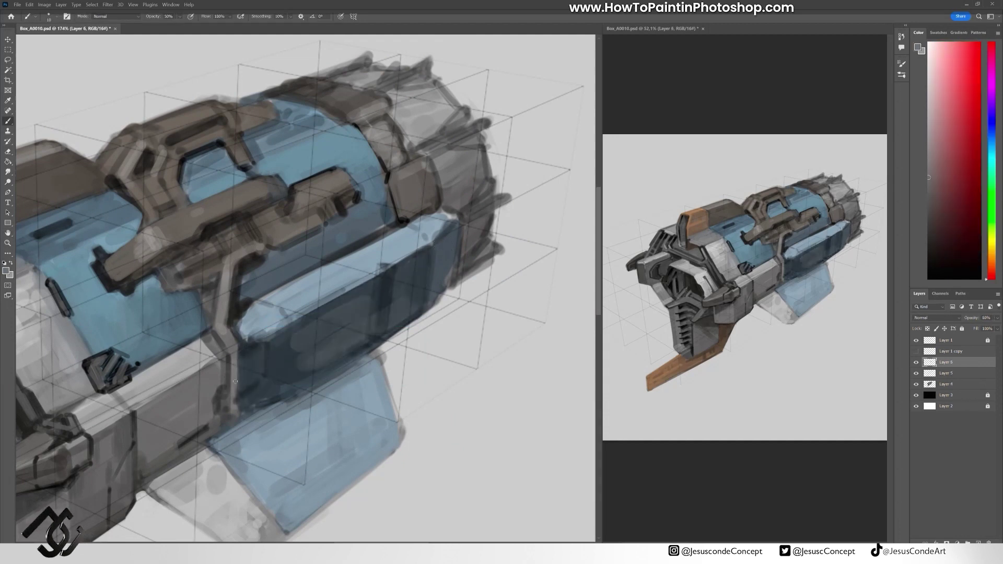
key(ctrl+shift+alt+n)
key(0)
alt+click(202, 347)
drag(229, 266, 243, 358)
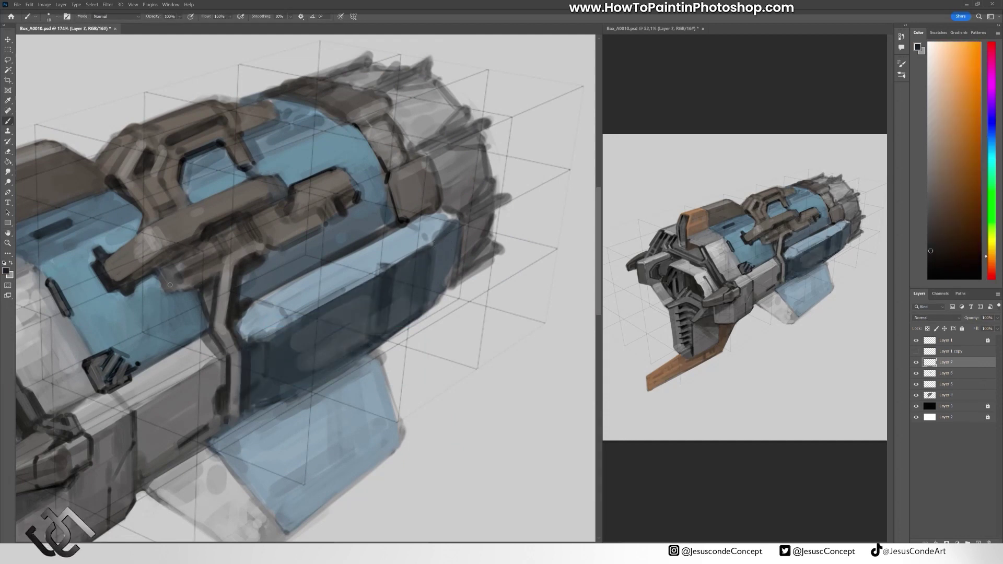
Highlight the lower panel's top edge in light blue, merge, and erase paint near the engine's right end.
alt+click(168, 308)
key(ctrl+shift+alt+n)
key(bracketright)
key(bracketright)
drag(284, 295, 417, 251)
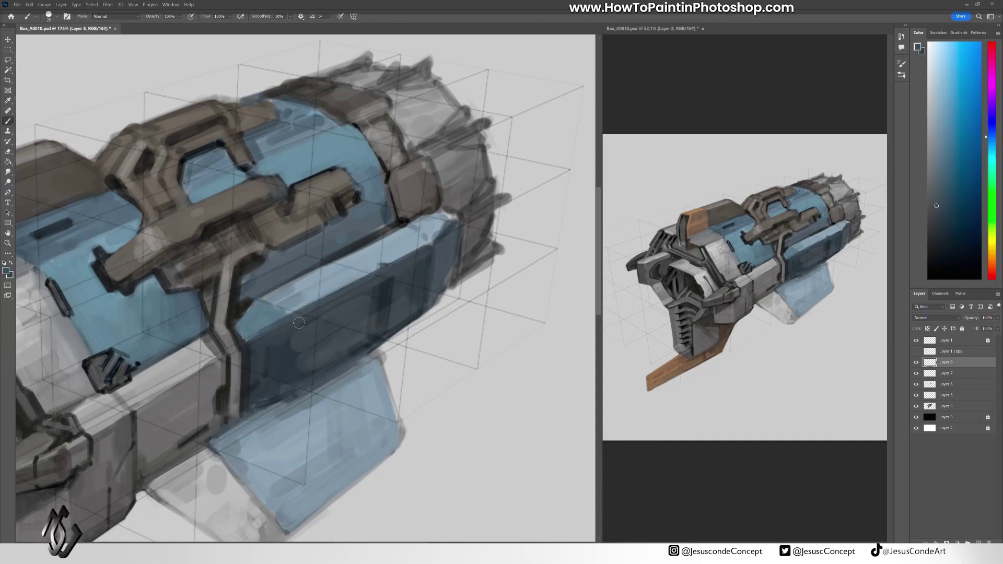
drag(271, 314, 449, 230)
key(e)
key(ctrl+e)
key(ctrl+e)
key(ctrl+e)
key(ctrl+e)
drag(470, 292, 508, 250)
Paint a dark stroke near the engine's far end.
drag(399, 402, 299, 516)
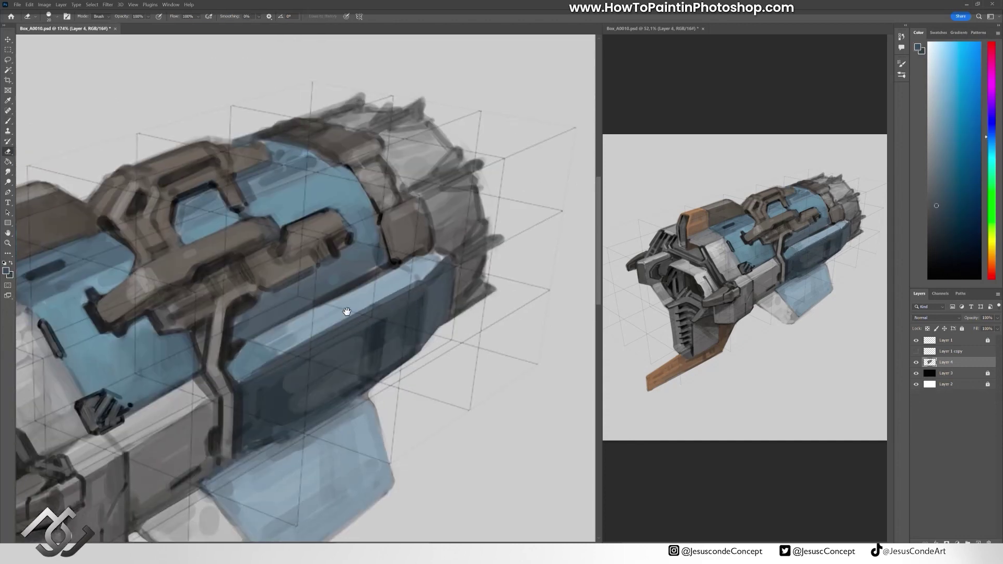
key(b)
alt+click(342, 267)
drag(389, 238, 320, 271)
On a new layer, paint light grey marks and a shape across the blue panel with a size-20 brush.
drag(210, 271, 575, 179)
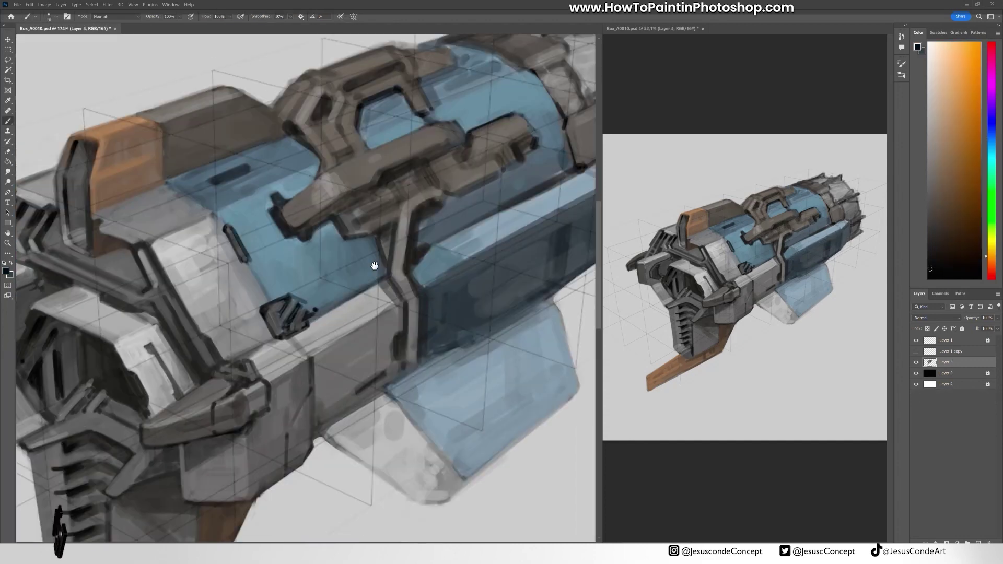
key(ctrl+shift+alt+n)
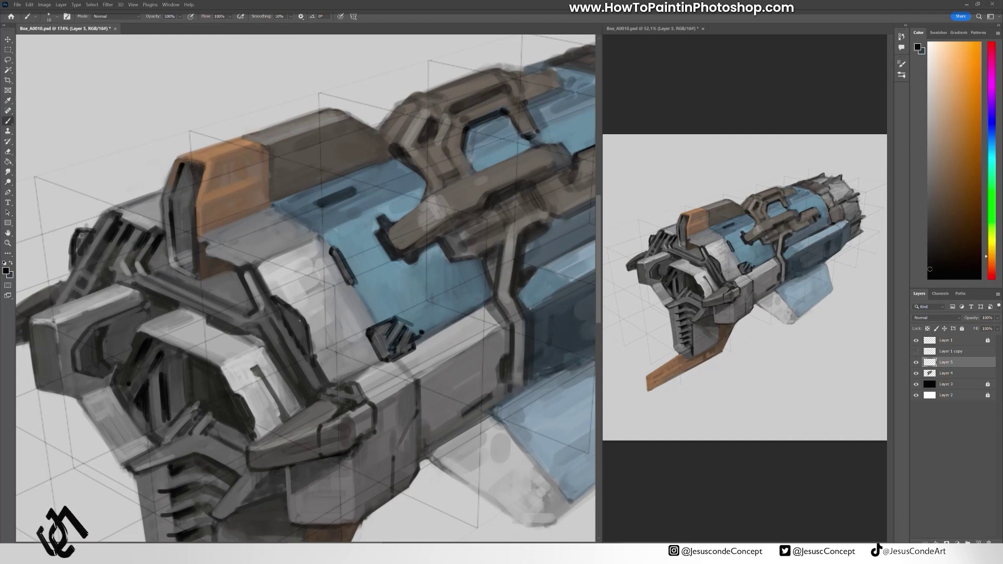
alt+click(281, 296)
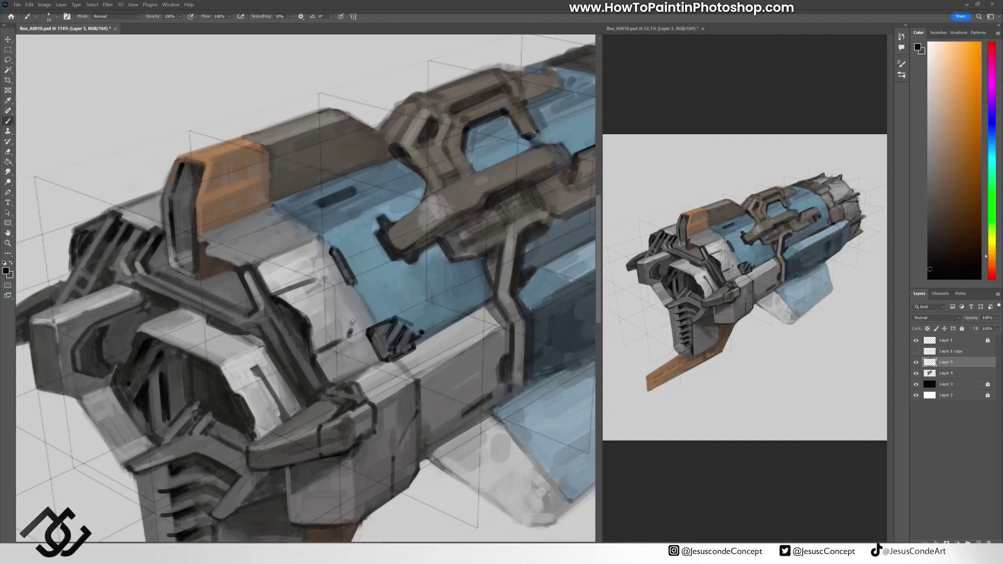
drag(281, 295, 349, 308)
alt+click(312, 340)
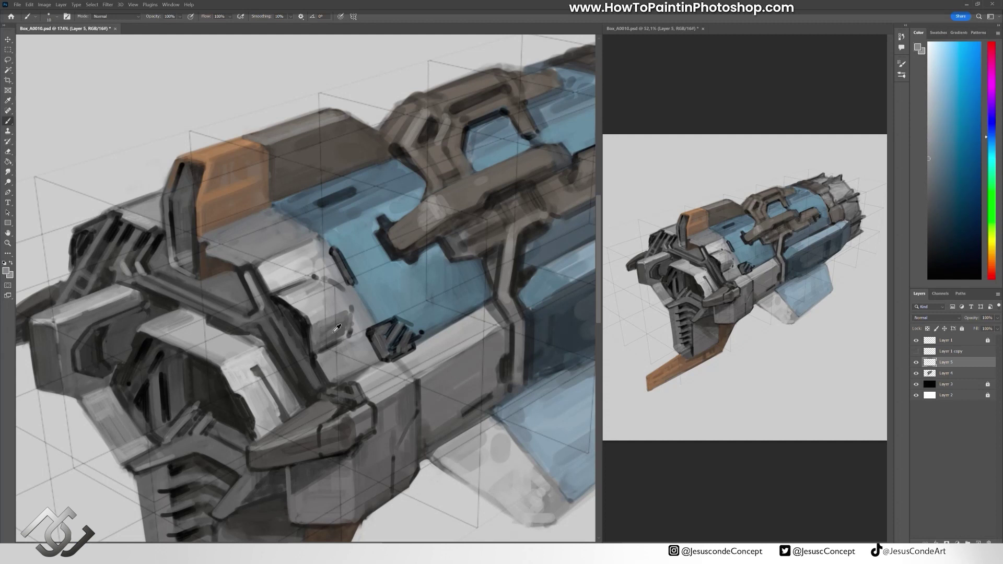
alt+click(347, 319)
key(bracketright)
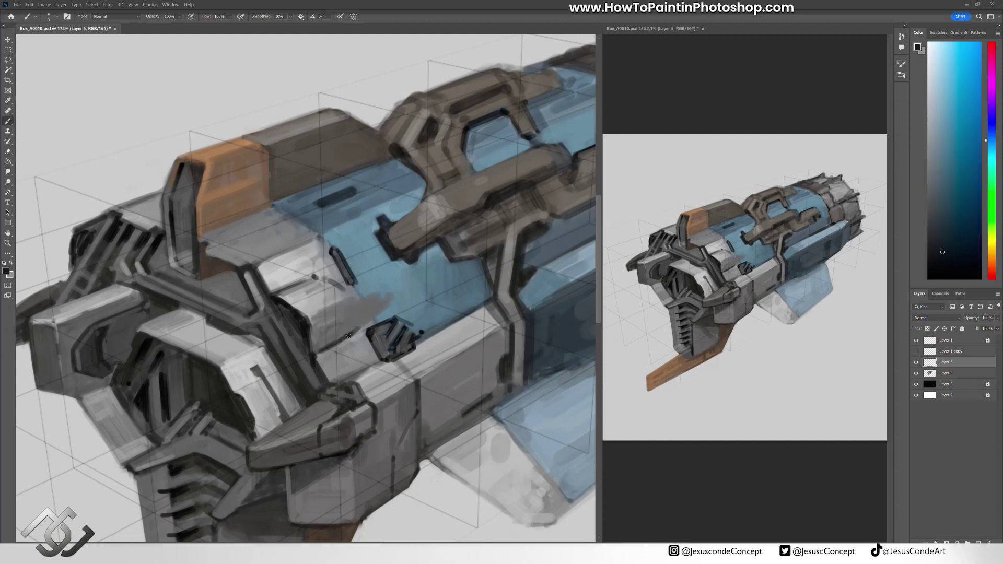
alt+click(349, 336)
mouse_move(313, 286)
mouse_down()
mouse_move(349, 279)
mouse_move(386, 295)
mouse_move(390, 274)
mouse_up()
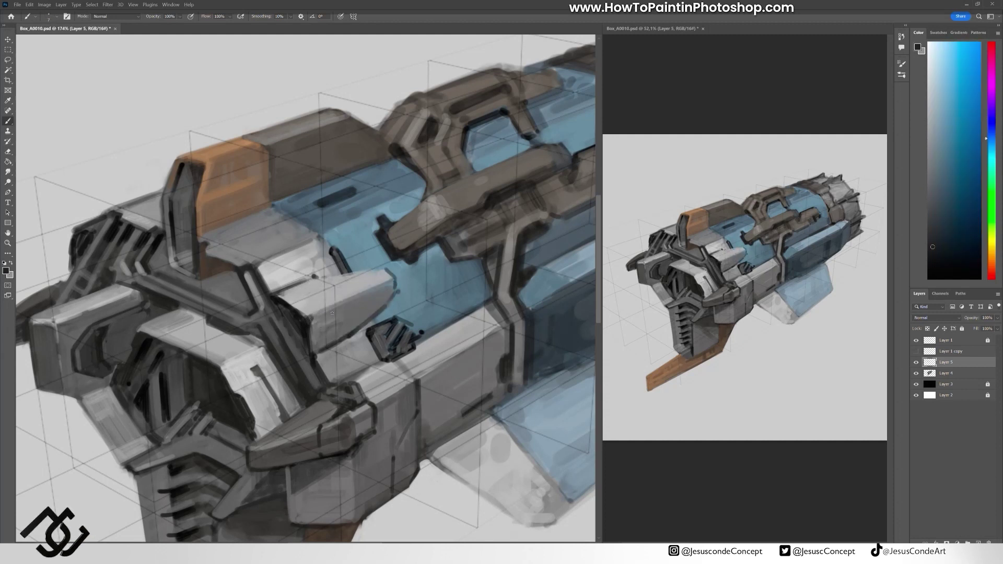
Merge the front detail into Layer 4 and touch up the area near the vent teeth.
alt+click(322, 327)
drag(322, 328, 432, 312)
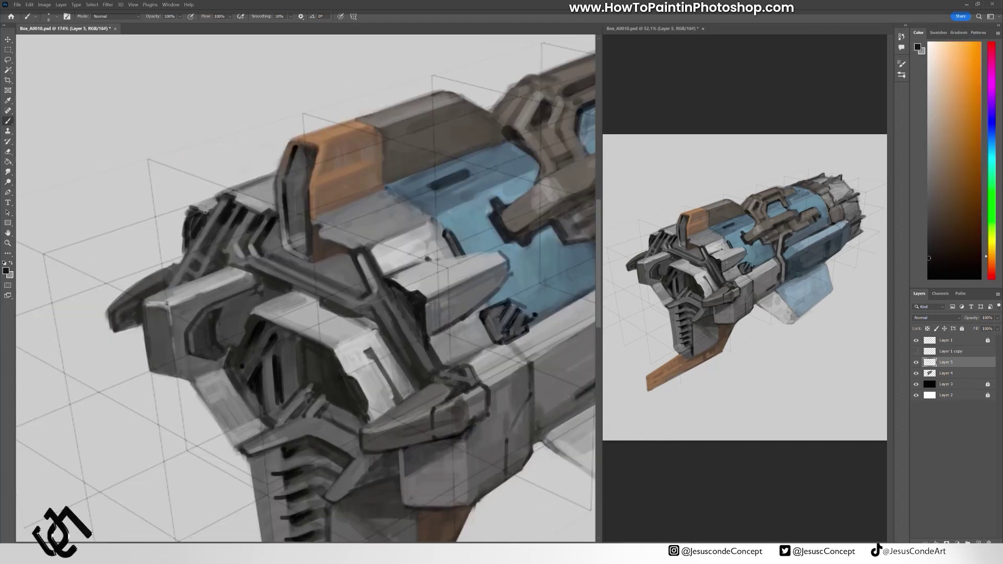
key(e)
scroll(245, 315, down, 3)
key(ctrl+e)
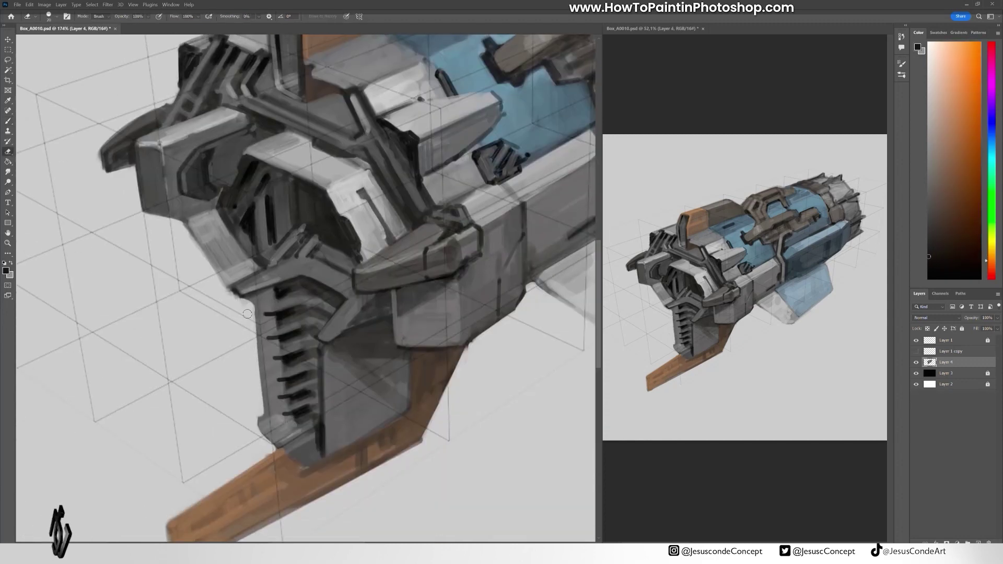
key(b)
drag(258, 418, 261, 308)
alt+click(405, 383)
drag(405, 383, 412, 355)
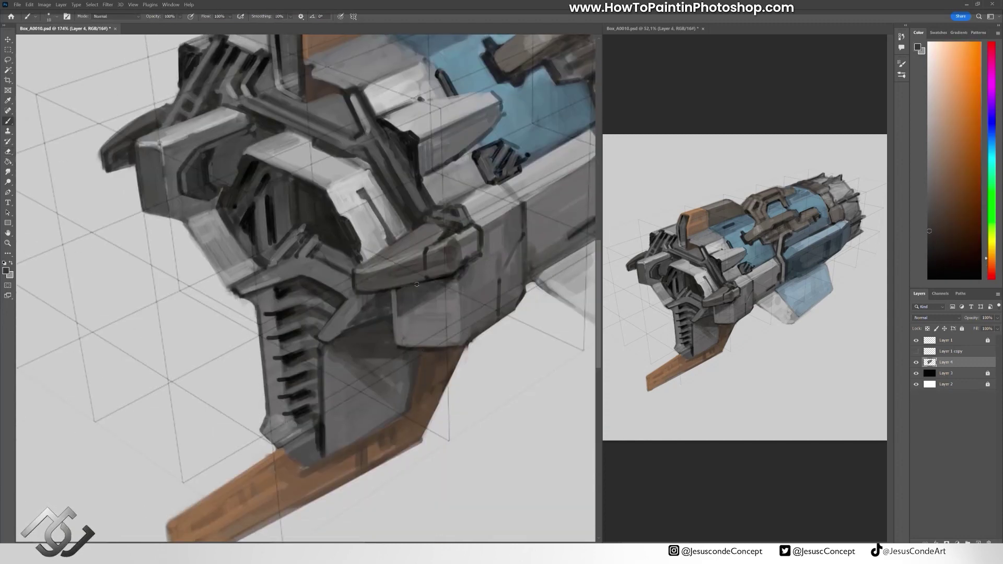
Add new layers and paint a short light grey stroke on the gun's front.
key(ctrl+shift+alt+n)
mouse_move(496, 162)
mouse_down()
mouse_move(291, 298)
mouse_move(280, 321)
mouse_up()
key(ctrl+shift+alt+n)
alt+click(218, 160)
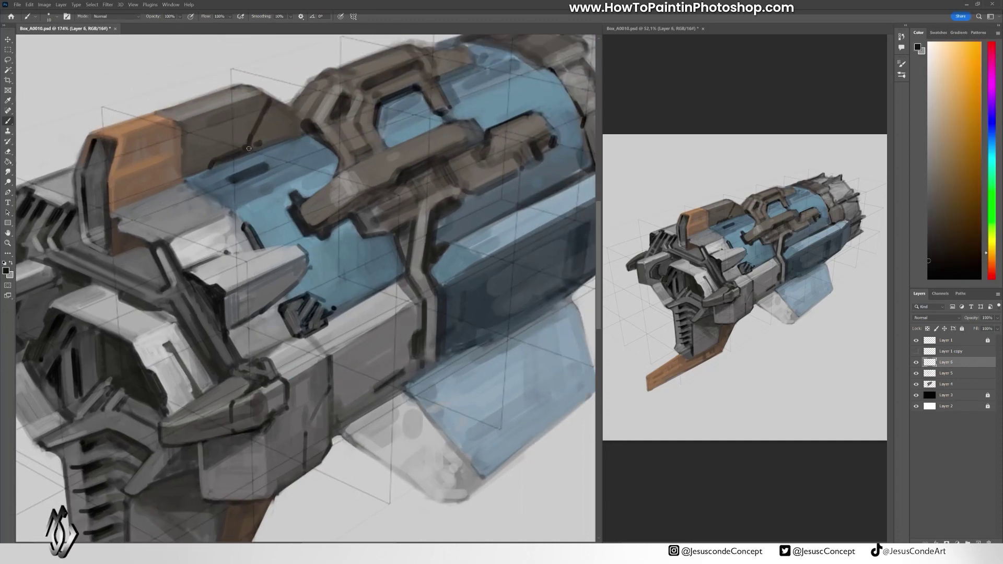
drag(597, 184, 440, 226)
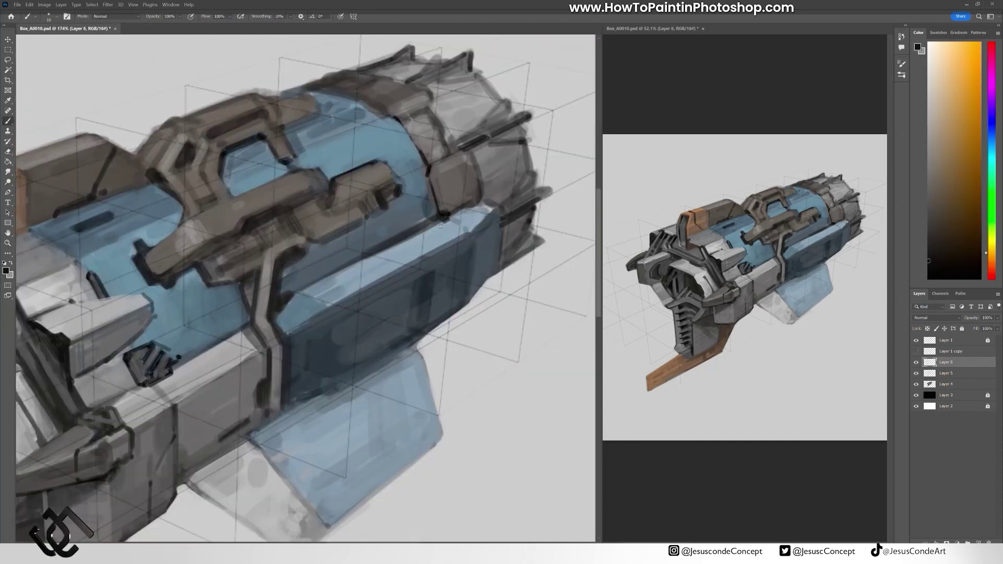
alt+click(438, 252)
drag(423, 264, 423, 329)
drag(423, 329, 565, 266)
key(ctrl+shift+alt+n)
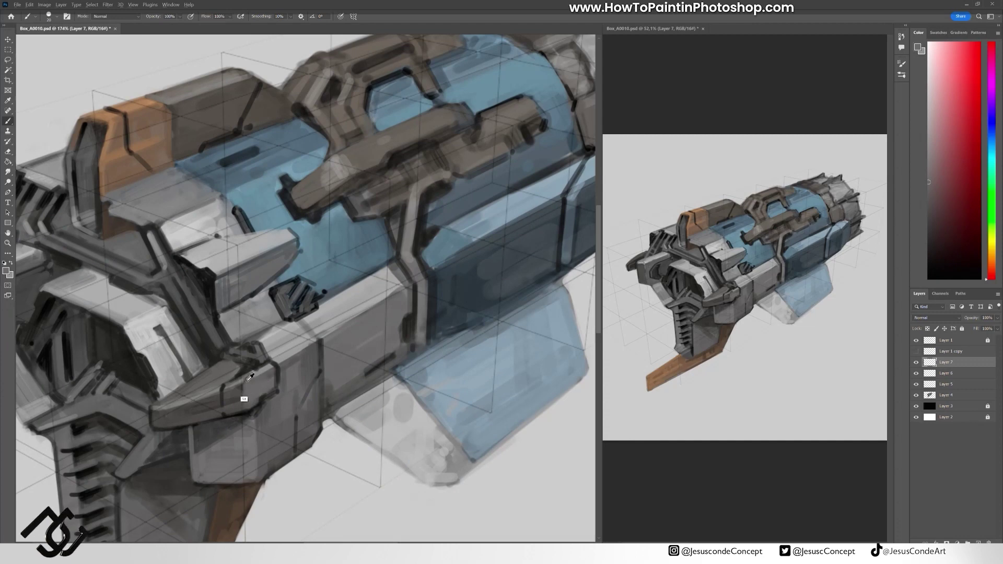
On a new layer, paint several light grey rungs on the housing.
alt+click(232, 379)
key(ctrl+shift+alt+n)
scroll(233, 379, up, 5)
alt+click(235, 274)
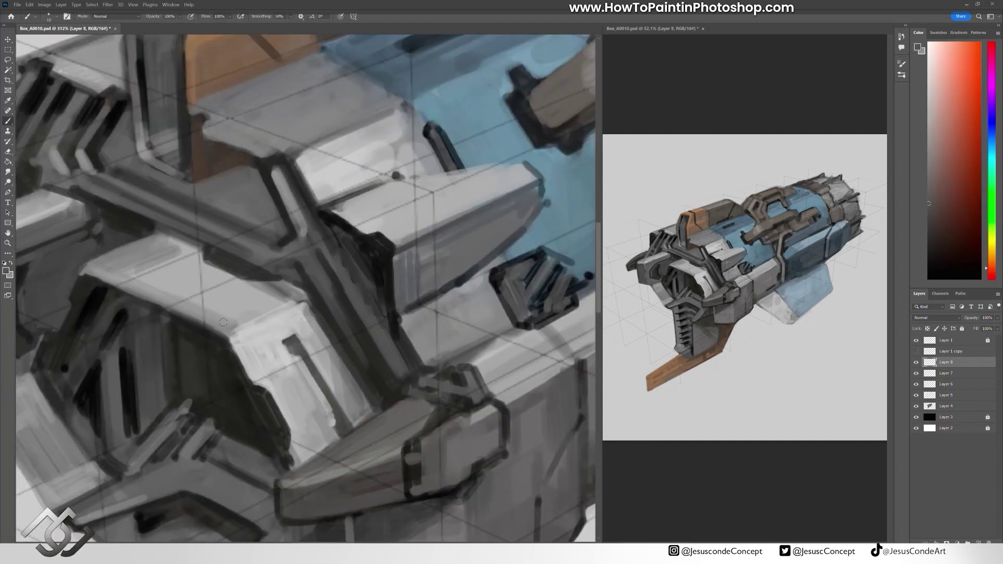
drag(220, 323, 235, 275)
drag(245, 237, 215, 327)
mouse_move(120, 188)
mouse_down()
mouse_move(84, 277)
mouse_move(101, 269)
mouse_up()
drag(163, 204, 131, 271)
drag(230, 226, 187, 265)
drag(171, 211, 141, 271)
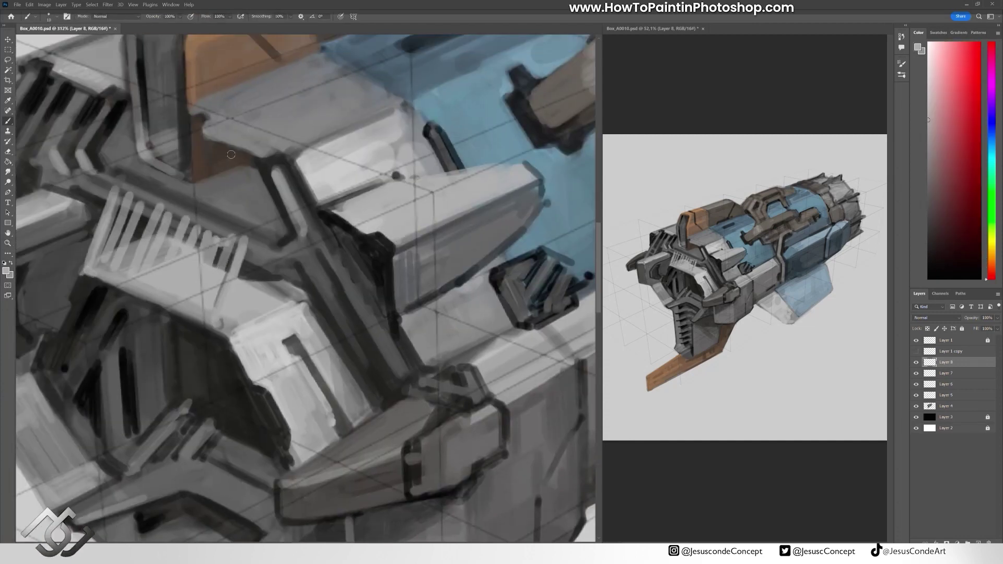
Flip the canvas horizontally and cover the rungs with a light grey block, toned down at 40%.
key(ctrl+shift+h)
alt+click(276, 226)
drag(209, 272, 318, 199)
alt+click(246, 219)
mouse_move(188, 240)
mouse_down()
mouse_move(194, 291)
mouse_move(177, 280)
mouse_move(189, 304)
mouse_move(240, 223)
mouse_move(232, 312)
mouse_move(334, 198)
mouse_up()
alt+click(209, 251)
key(4)
alt+click(246, 292)
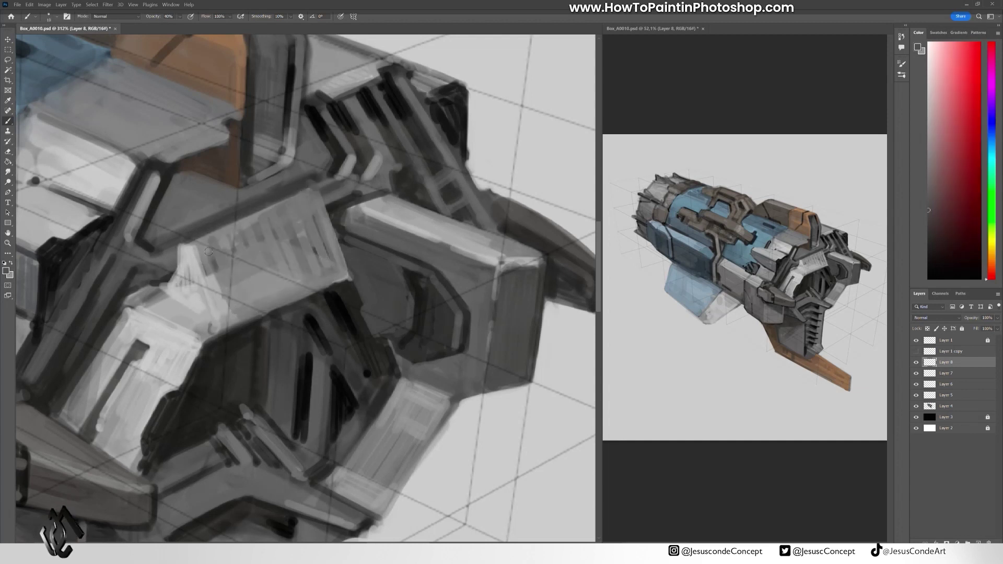
drag(209, 292, 276, 237)
Outline the rung block's top and lower edges in dark tones and brighten the adjacent wedge.
key(0)
alt+click(301, 225)
drag(177, 248, 318, 185)
alt+click(226, 331)
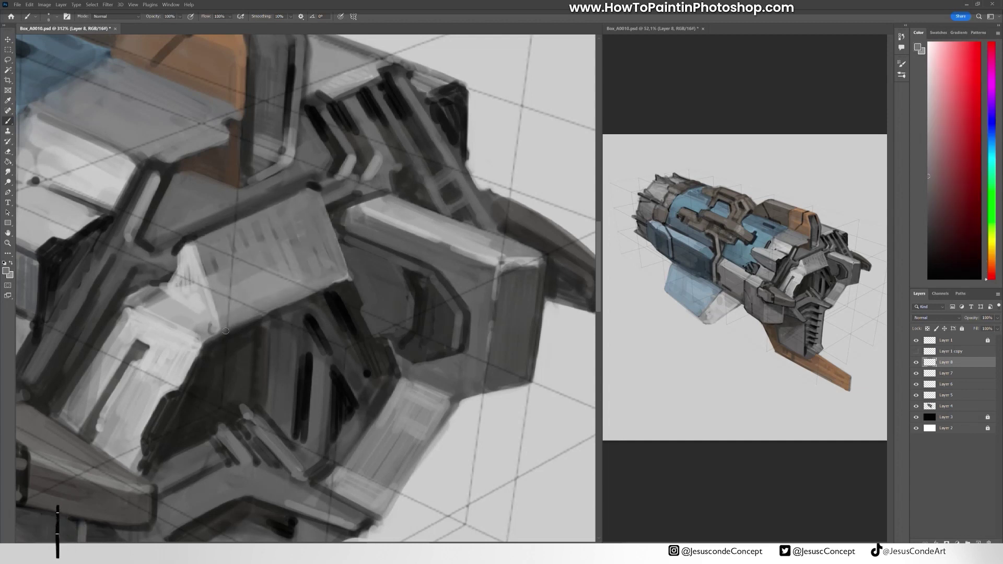
alt+click(335, 304)
drag(245, 329, 335, 279)
mouse_move(240, 324)
mouse_down()
mouse_move(214, 318)
mouse_move(190, 274)
mouse_move(179, 297)
mouse_move(194, 330)
mouse_up()
alt+click(179, 297)
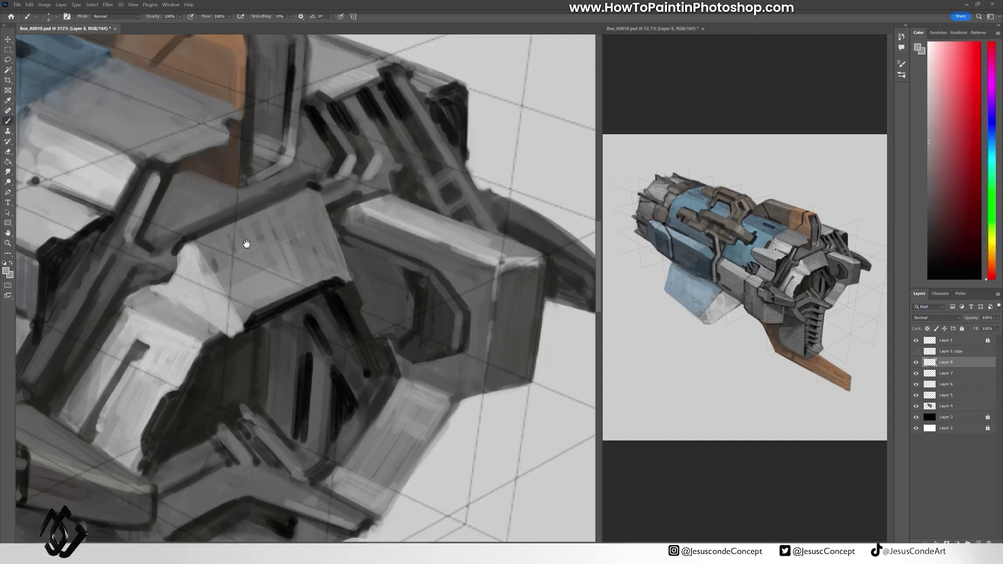
alt+click(276, 305)
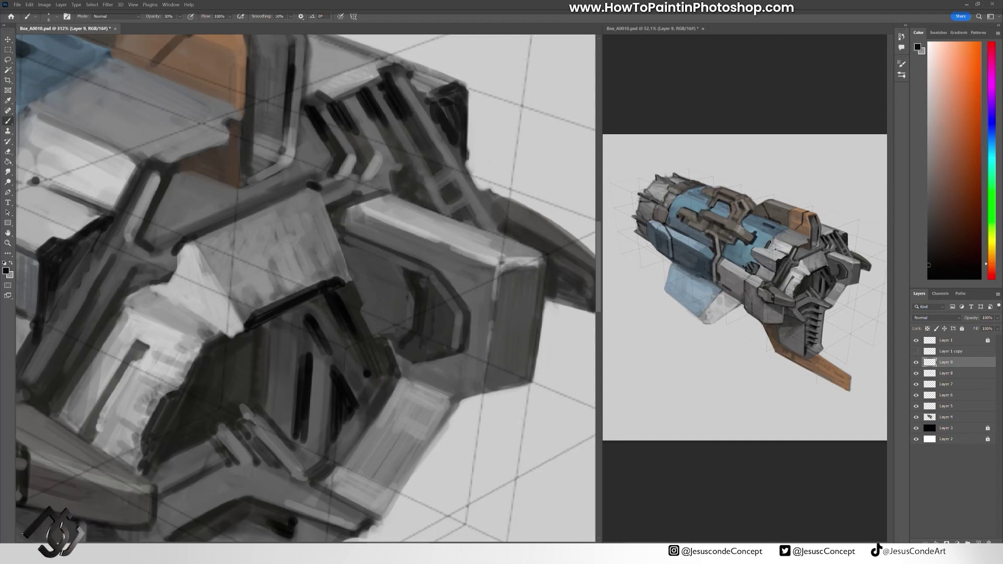
Paint light grey strokes on the upper-left beam with a size-9 brush at 100%.
drag(442, 422, 374, 325)
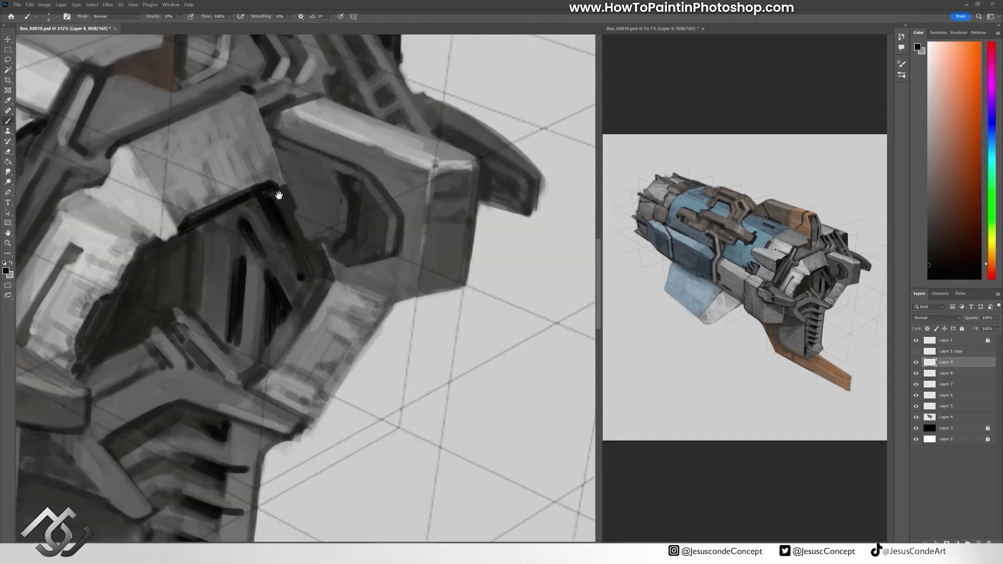
drag(279, 195, 425, 289)
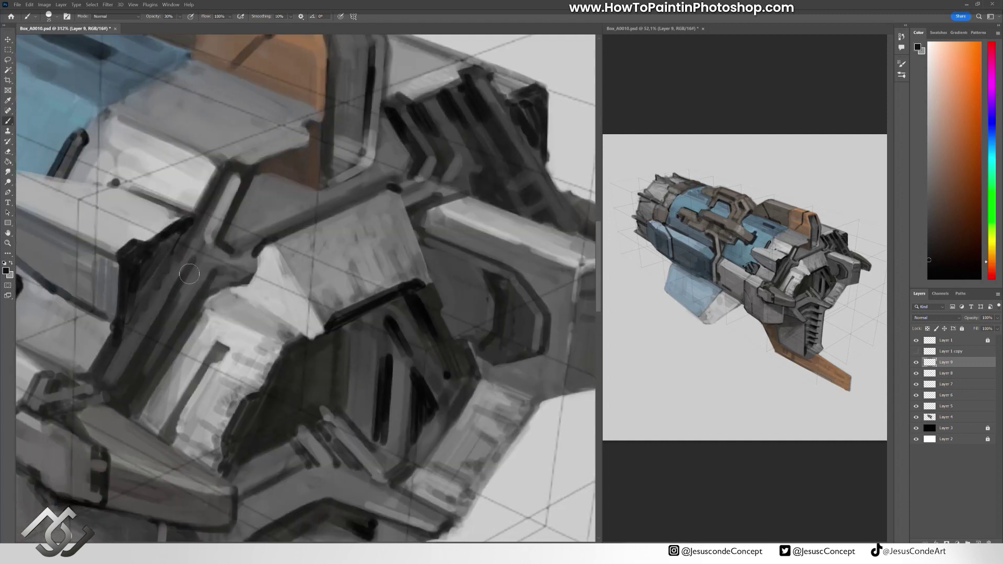
alt+click(215, 197)
key(0)
key(bracketleft)
key(bracketleft)
mouse_move(222, 237)
mouse_down()
mouse_move(217, 183)
mouse_move(205, 172)
mouse_move(230, 175)
mouse_move(167, 269)
mouse_up()
Add lighter orange highlights at 50% opacity on the orange block and pillar, plus light handle strokes.
alt+click(267, 68)
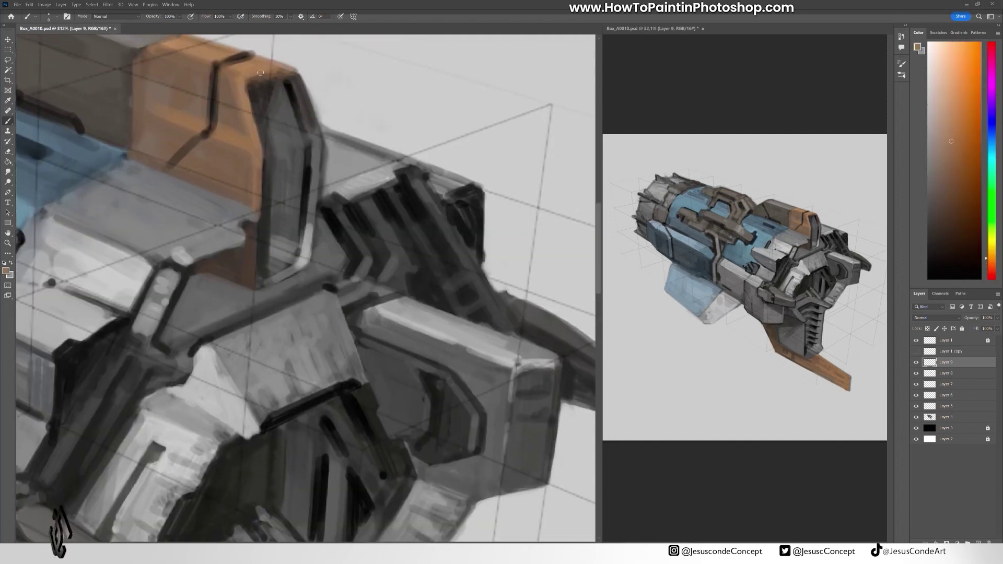
drag(237, 78, 268, 154)
key(5)
drag(261, 219, 269, 157)
alt+click(230, 157)
drag(178, 178, 236, 130)
alt+click(236, 130)
drag(283, 151, 256, 188)
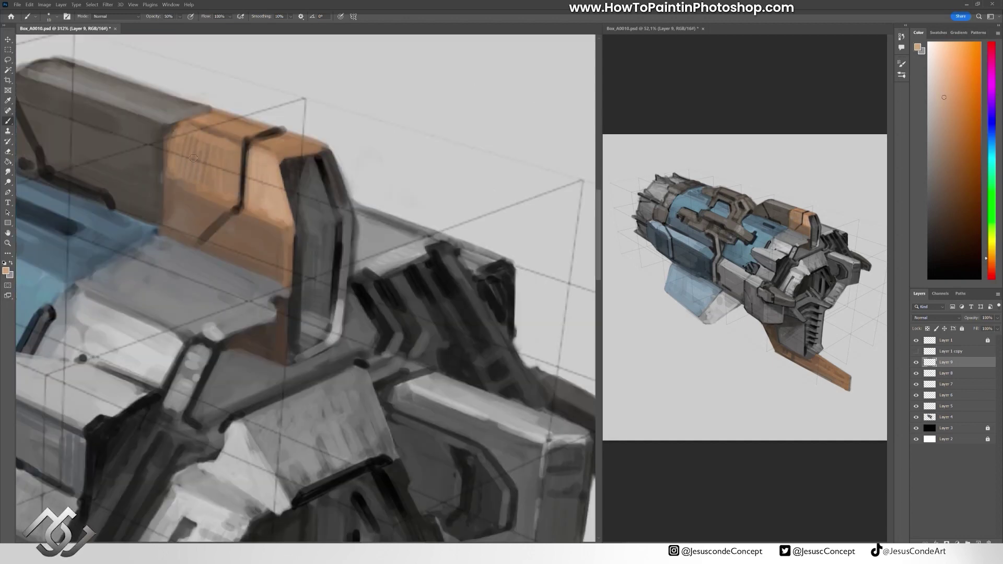
drag(193, 158, 209, 193)
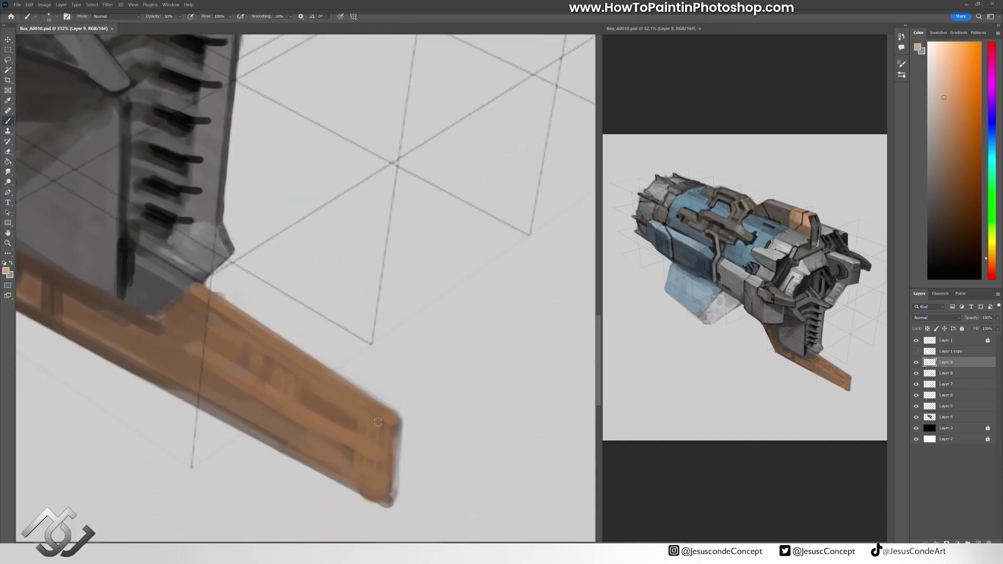
mouse_move(386, 449)
mouse_down()
mouse_move(308, 376)
mouse_move(355, 410)
mouse_move(337, 389)
mouse_up()
Brush mid-orange over the handle's light strips, then add light grey and dark blue-grey panel strokes.
alt+click(355, 410)
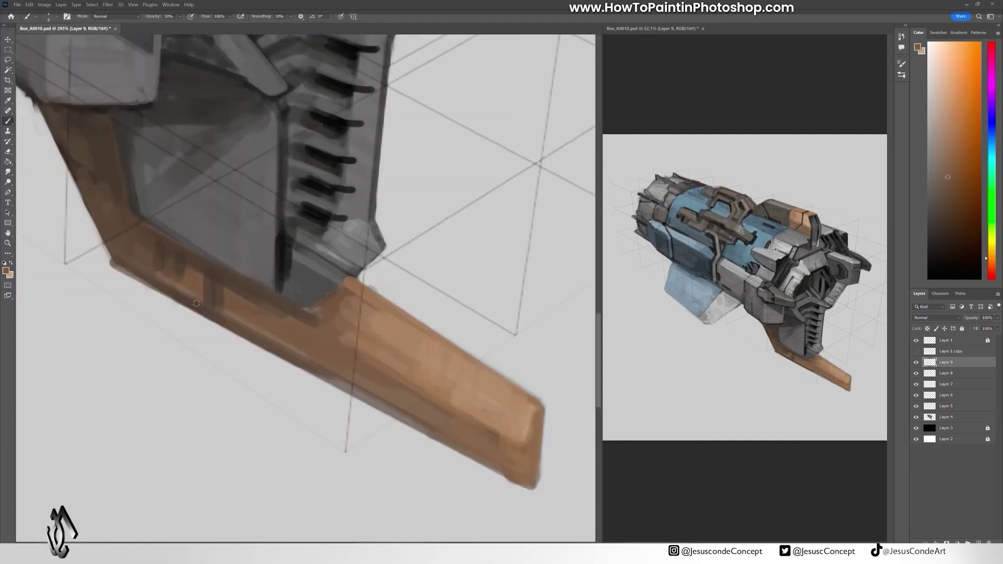
drag(251, 319, 156, 272)
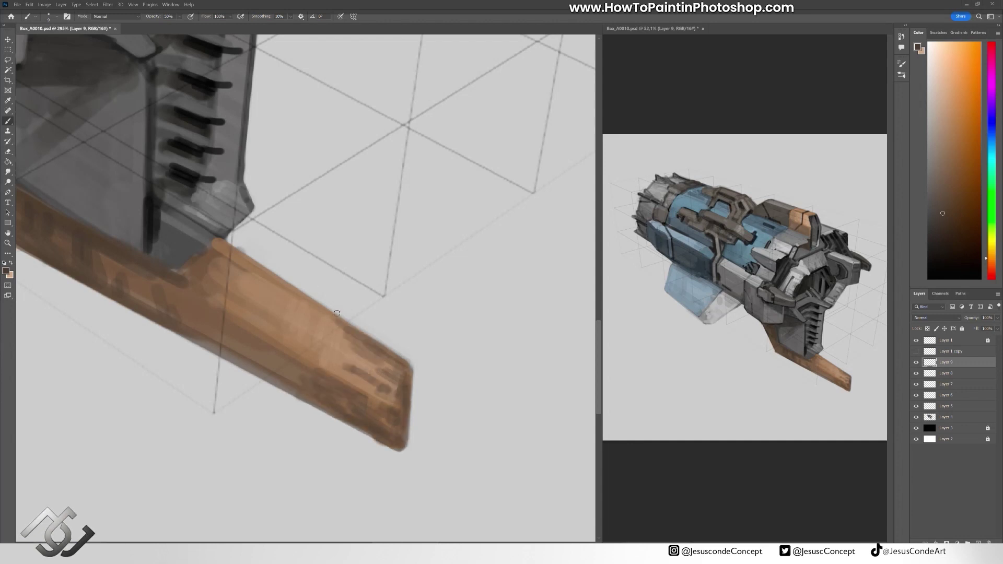
alt+click(227, 227)
drag(226, 227, 162, 208)
alt+click(167, 167)
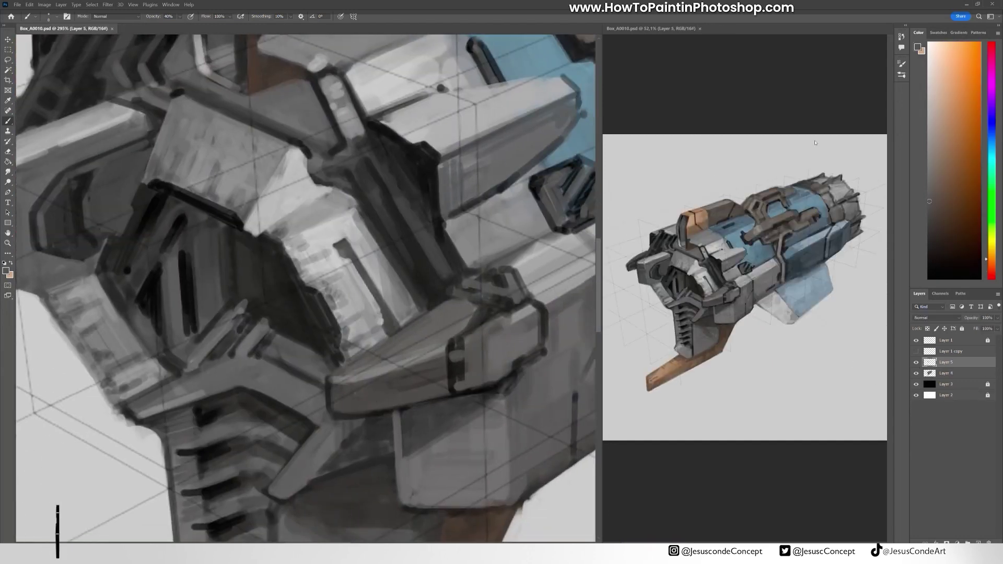
alt+click(335, 381)
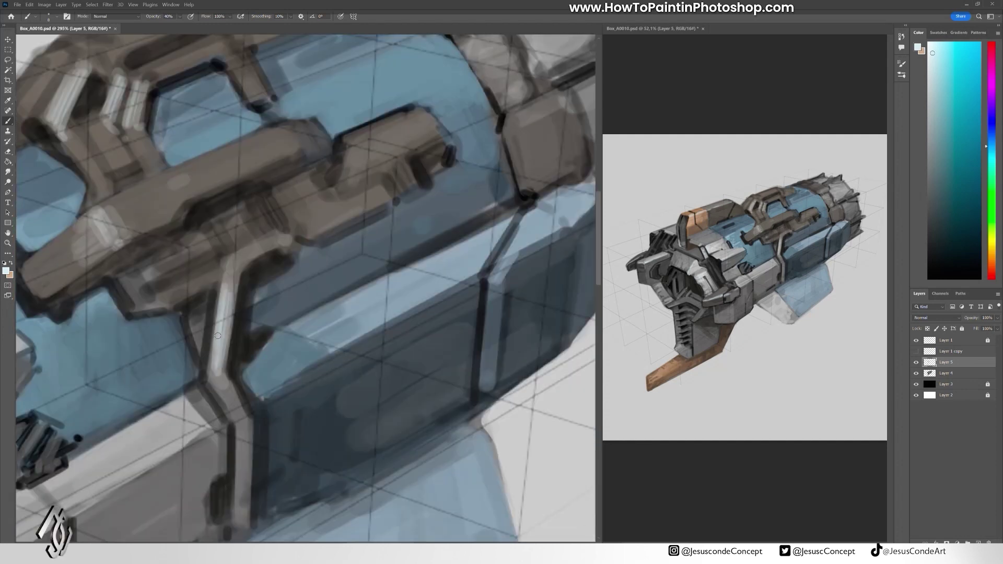
alt+click(199, 419)
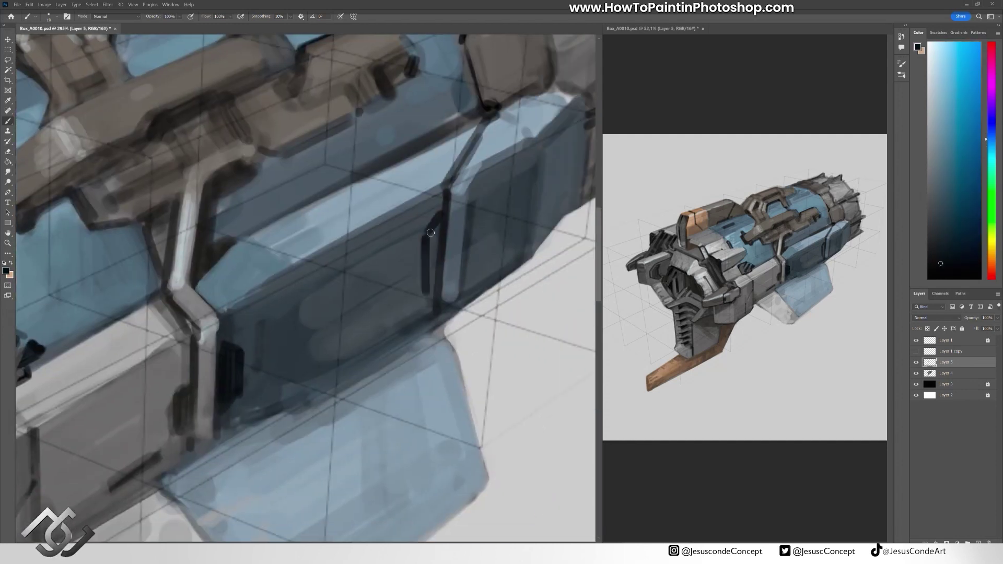
Lighten the engine rim's top edge and add dark strokes and a straight edge line on the panels.
alt+click(329, 255)
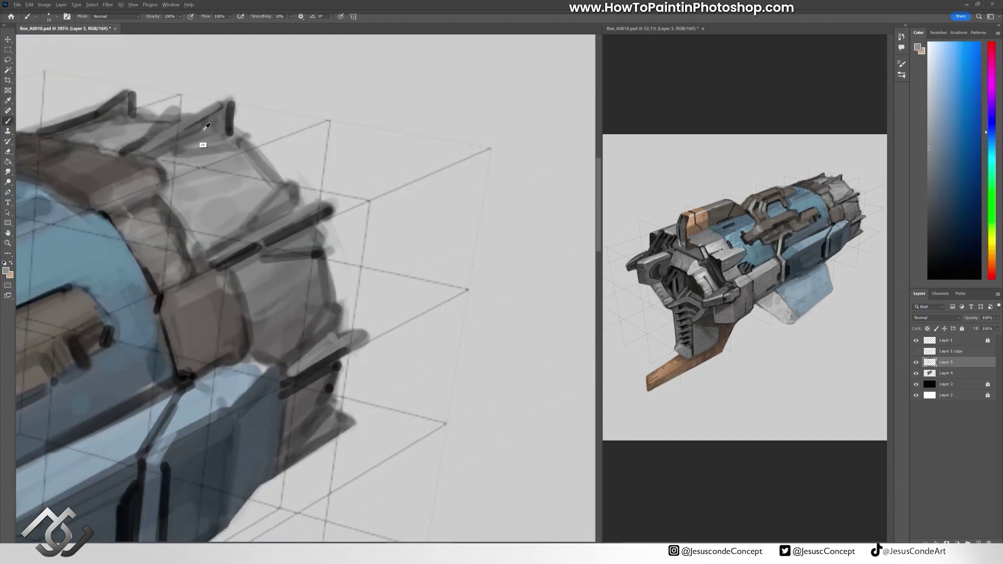
alt+click(309, 271)
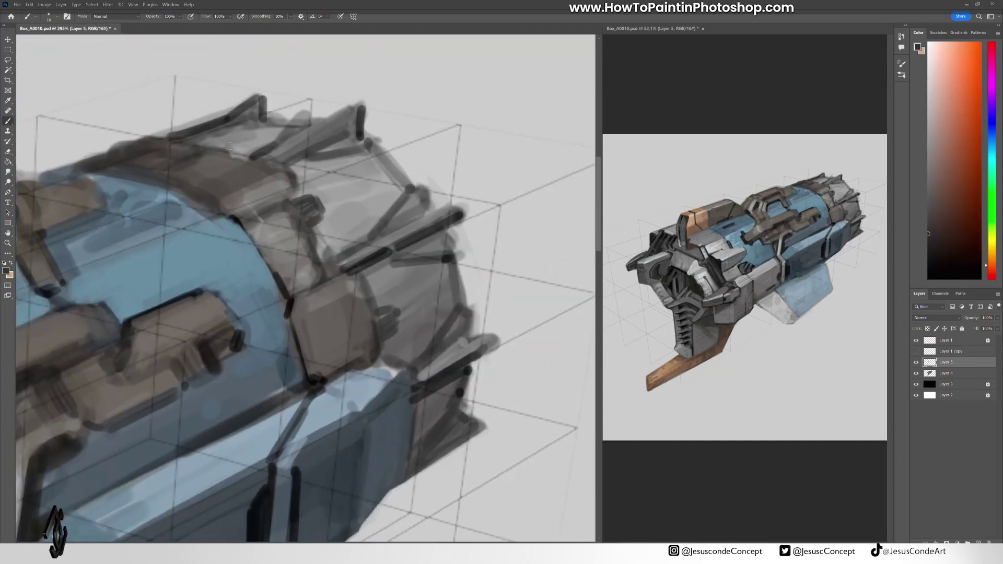
key(e)
drag(219, 112, 285, 112)
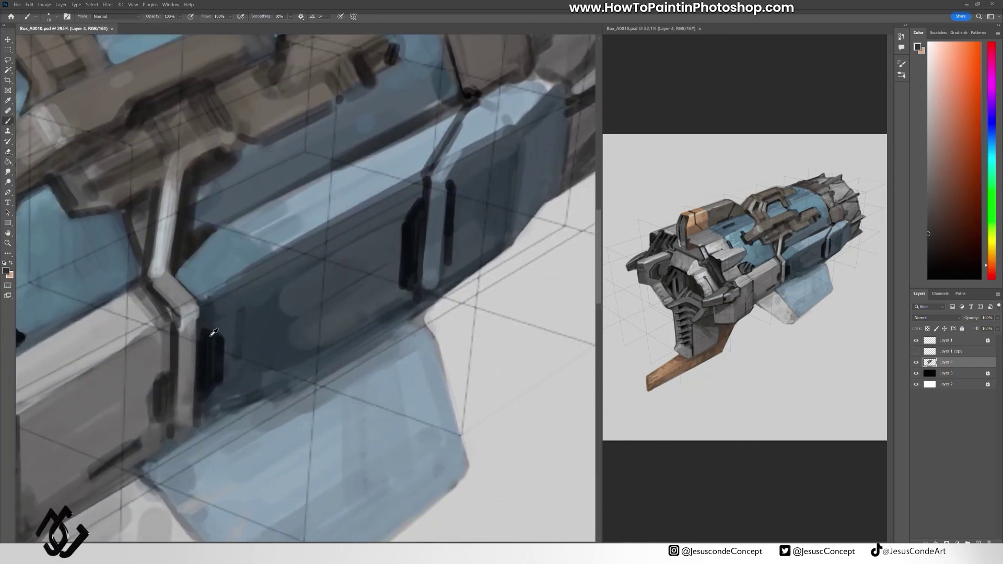
alt+click(245, 323)
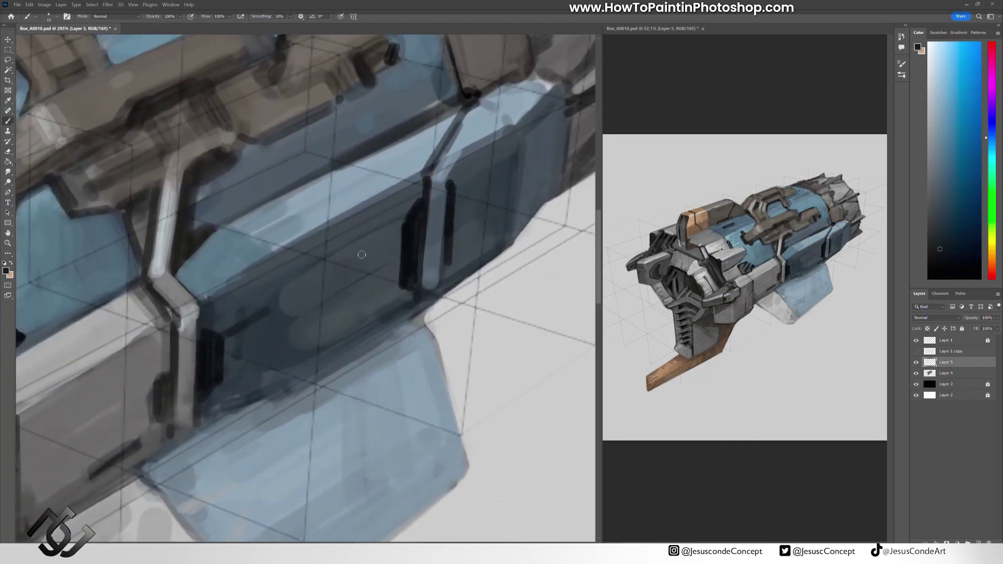
drag(355, 256, 399, 281)
drag(449, 183, 516, 171)
drag(462, 233, 510, 224)
alt+click(428, 200)
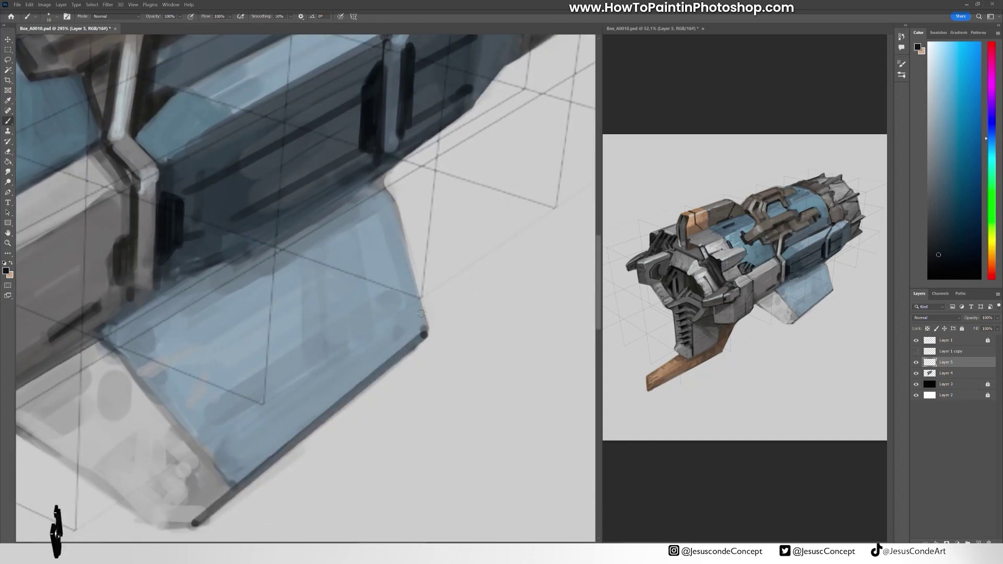
click(426, 330)
shift+click(194, 523)
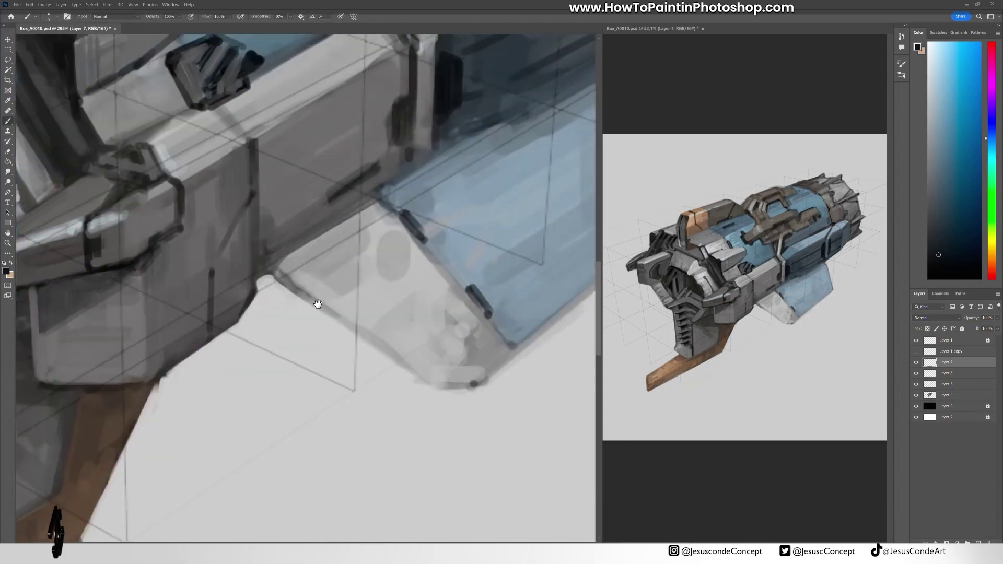
Refine fin strokes, the barrel, the orange block seam, and the grey panel's highlights and inner edges.
drag(316, 303, 315, 316)
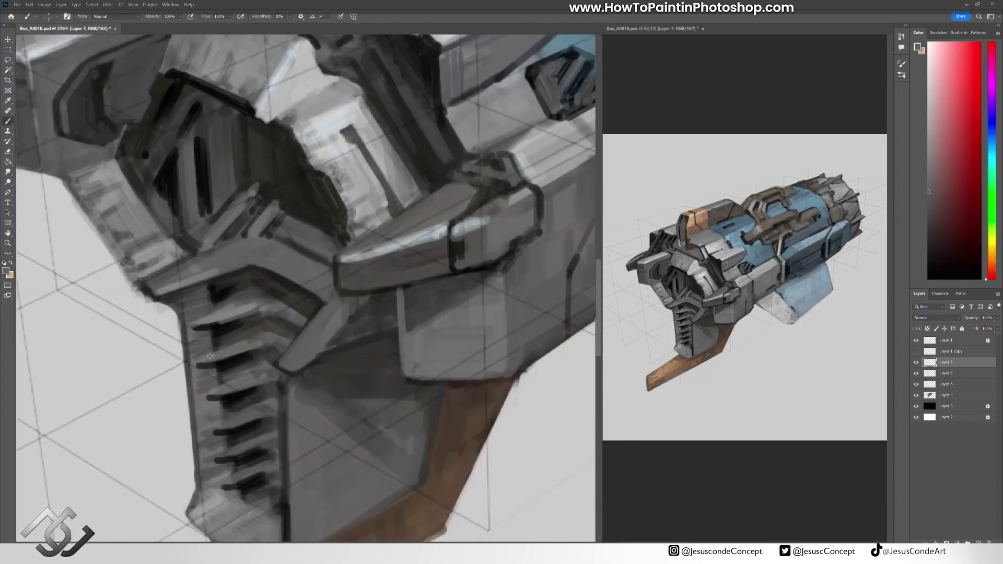
drag(238, 402, 269, 369)
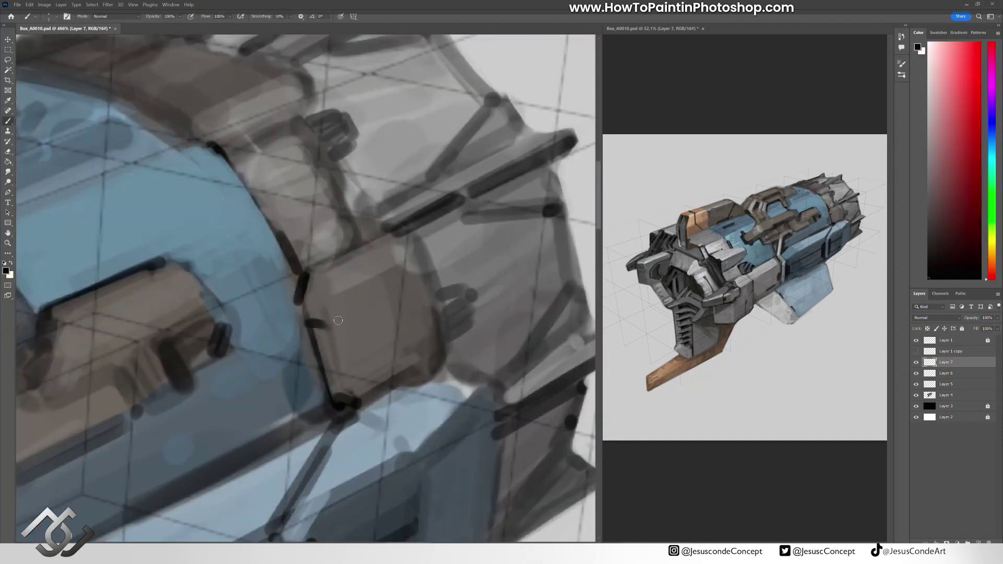
drag(314, 320, 347, 376)
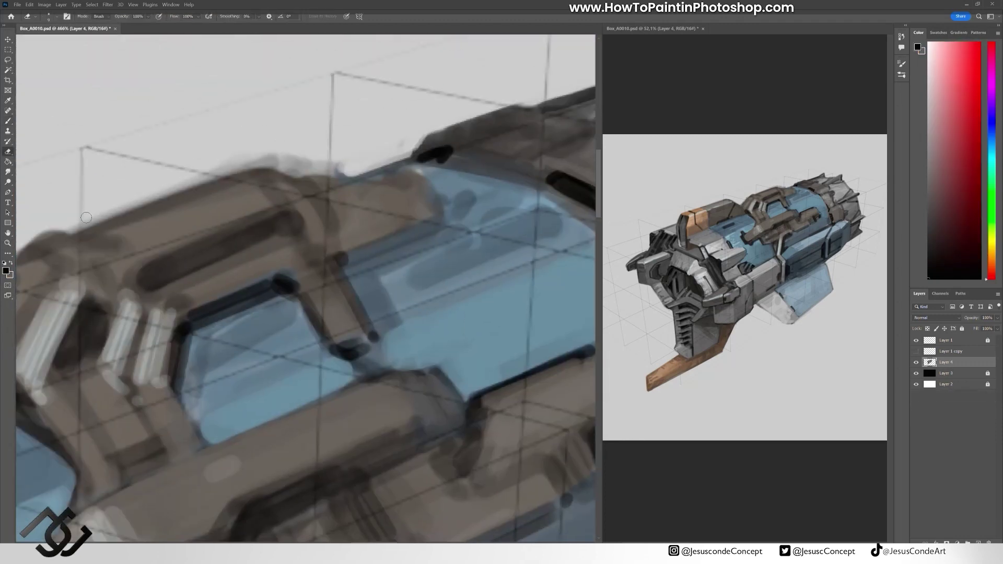
drag(86, 218, 202, 193)
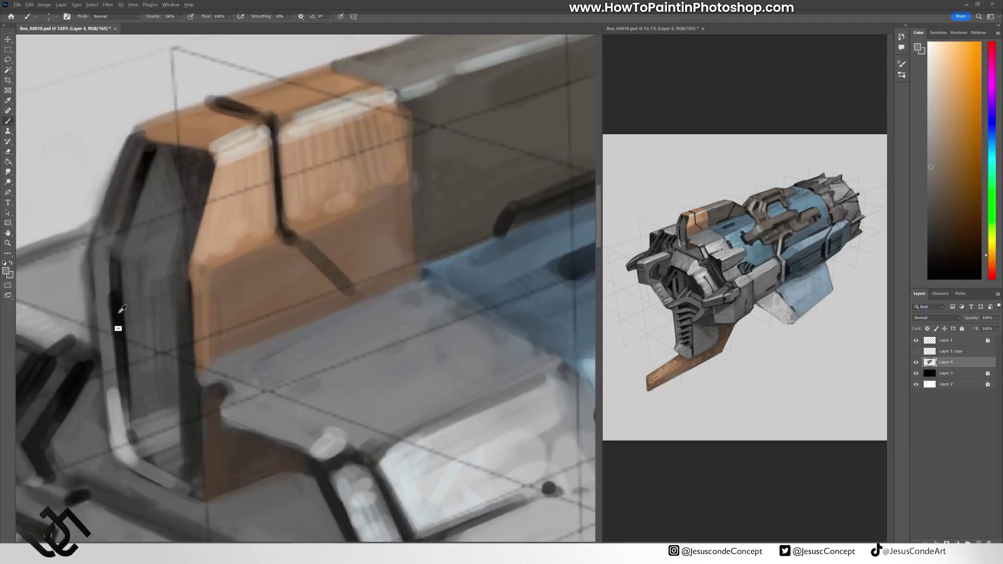
drag(285, 209, 308, 241)
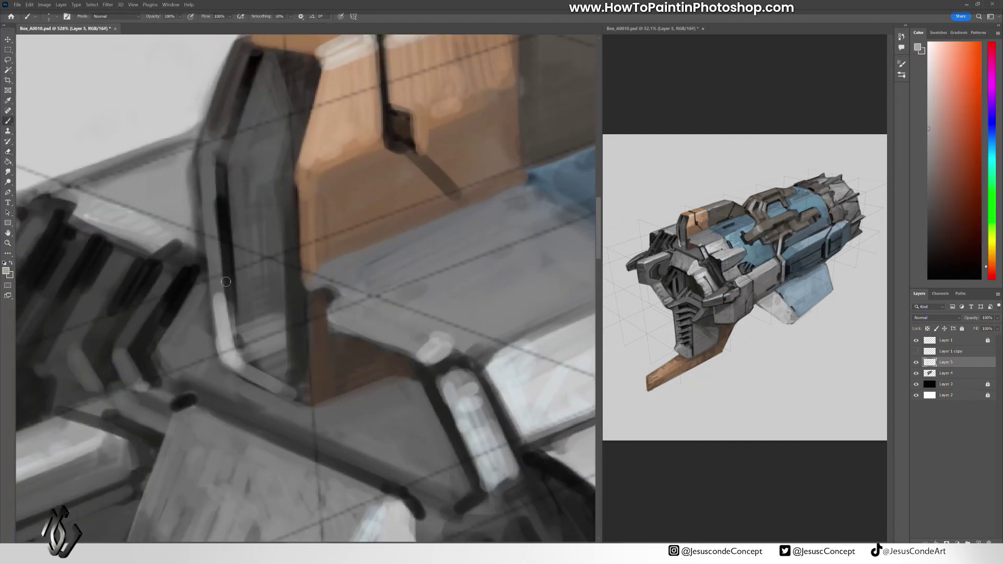
mouse_move(292, 180)
mouse_down()
mouse_move(224, 170)
mouse_move(228, 183)
mouse_up()
alt+click(230, 94)
drag(222, 128, 230, 94)
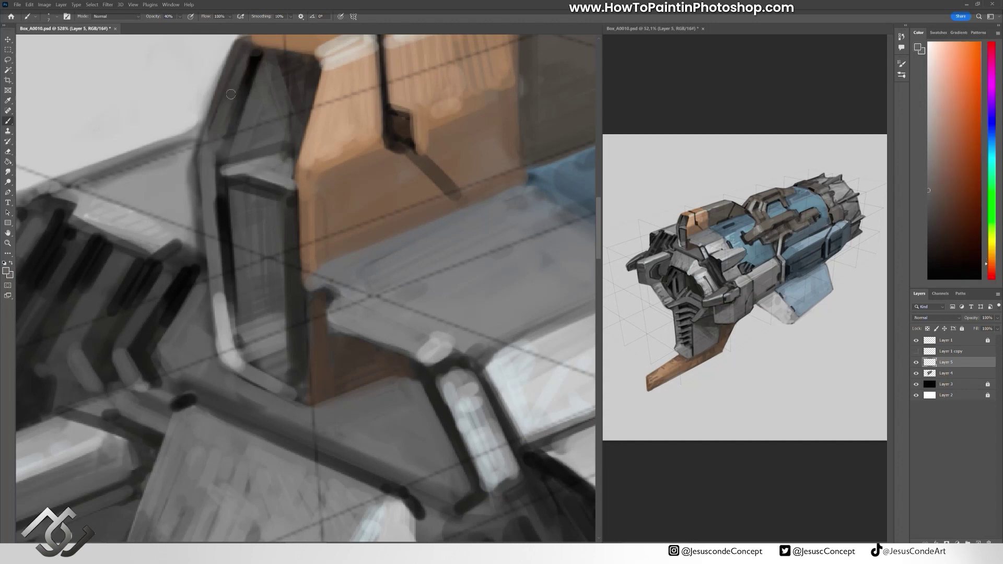
alt+click(243, 342)
drag(287, 367, 248, 333)
alt+click(231, 310)
drag(282, 366, 252, 320)
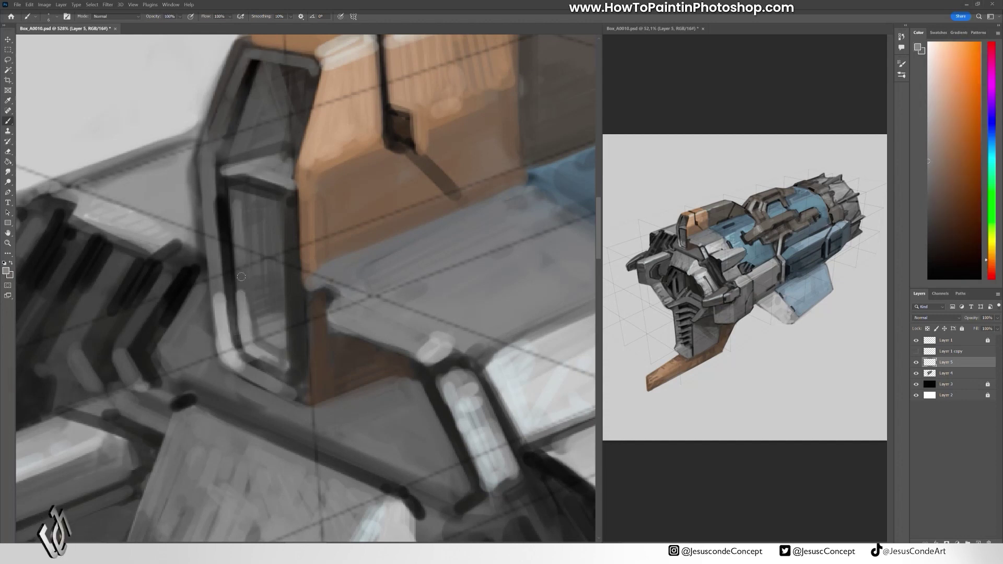
Merge the detail layer down, save, and boost saturation by +29 with Hue/Saturation.
scroll(241, 276, down, 5)
key(ctrl+e)
key(i)
key(ctrl+s)
key(ctrl+u)
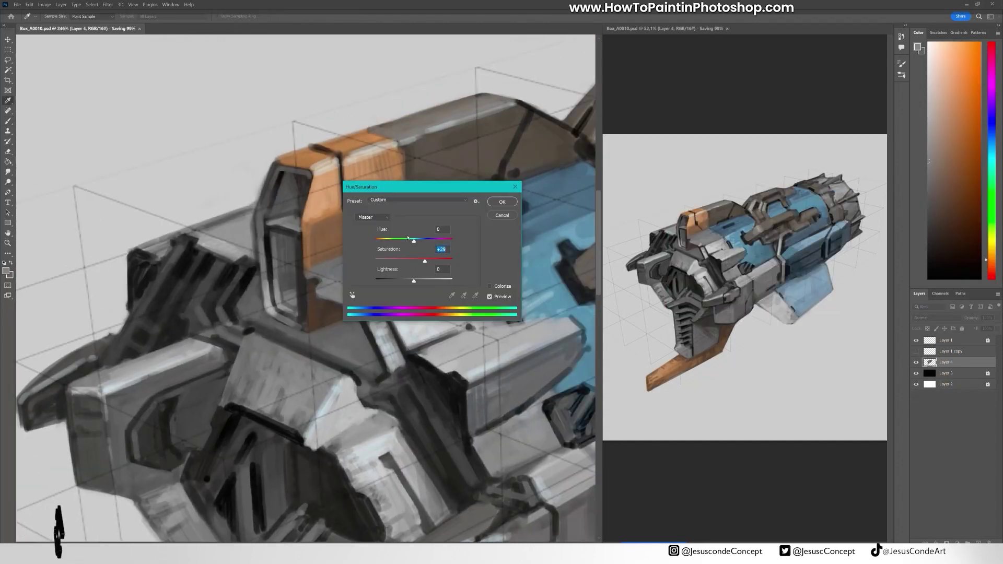
key(Return)
key(ctrl+u)
key(Return)
On a new Layer 6, brush a tan-orange triangle decal onto the blue barrel.
key(ctrl+shift+alt+n)
key(z)
drag(412, 247, 194, 187)
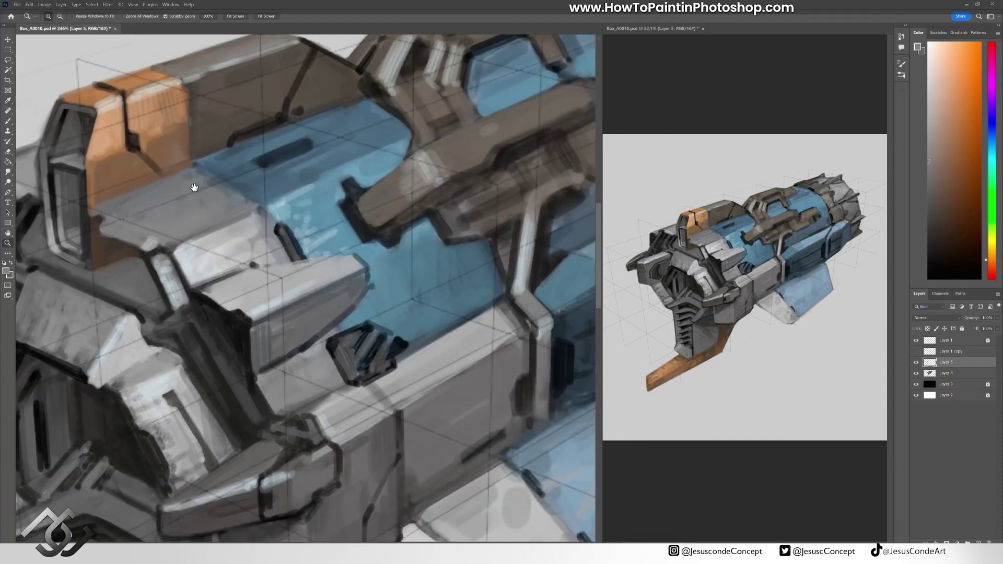
key(b)
alt+click(136, 130)
mouse_move(431, 291)
mouse_down()
mouse_move(269, 291)
mouse_move(313, 293)
mouse_move(300, 306)
mouse_up()
scroll(300, 300, up, 3)
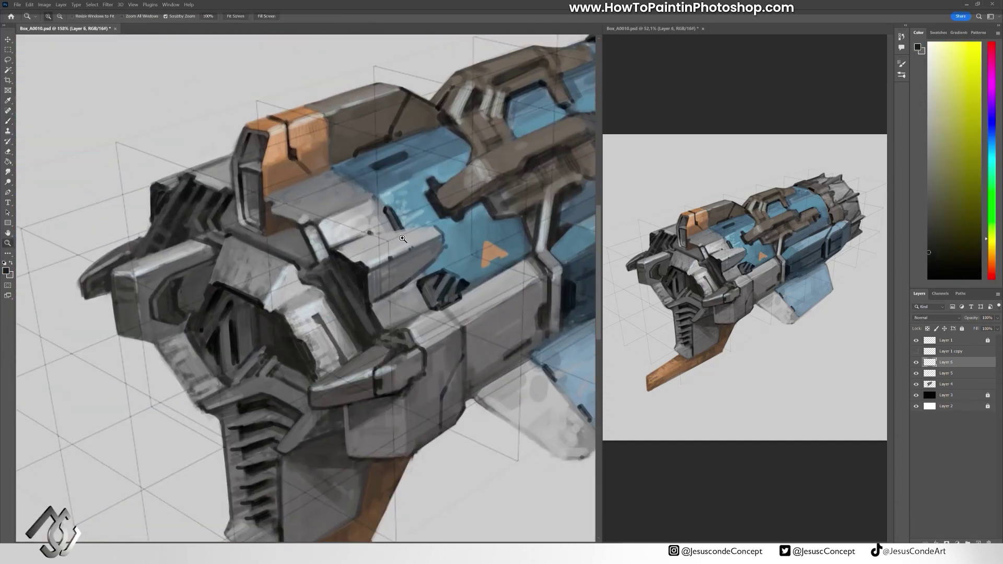
Paint the dark letters AKAZA on the blue fin.
drag(448, 115, 265, 146)
mouse_move(263, 340)
mouse_down()
mouse_move(257, 301)
mouse_move(286, 318)
mouse_up()
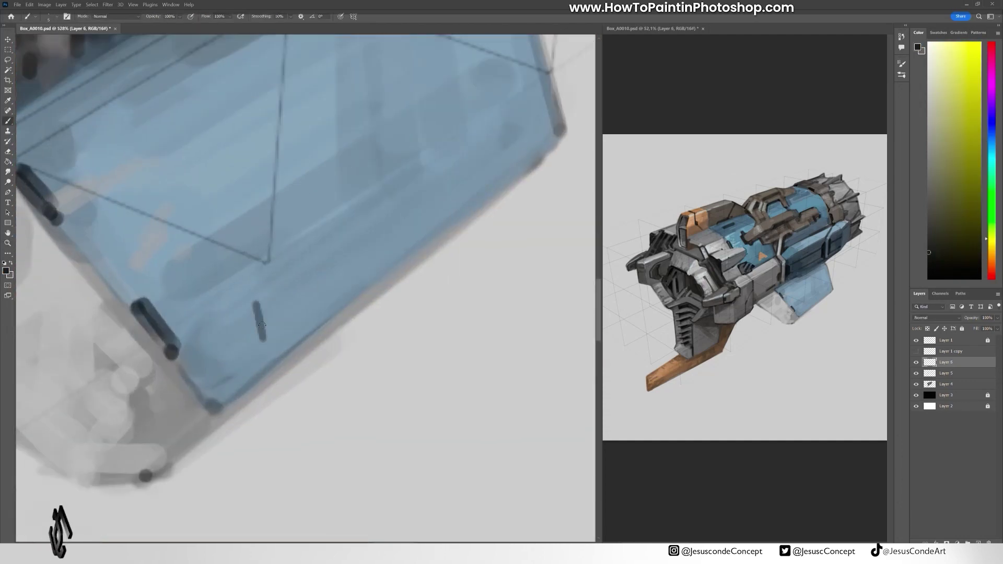
drag(277, 285, 308, 303)
drag(310, 261, 339, 277)
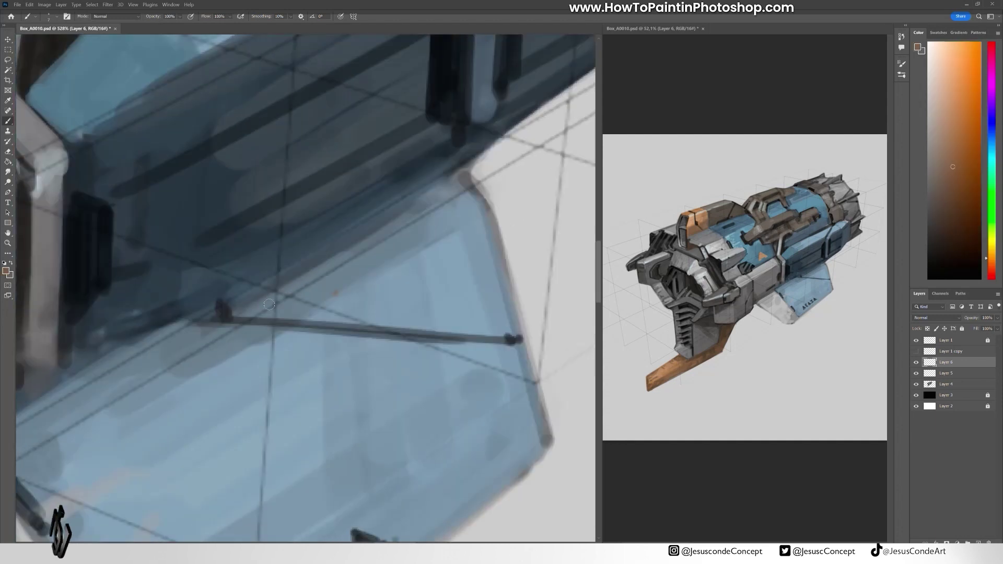
Blend the orange triangular fin smooth with peach and darker orange, lightening its top.
mouse_move(230, 308)
mouse_down()
mouse_move(426, 234)
mouse_move(502, 313)
mouse_move(230, 312)
mouse_move(449, 240)
mouse_move(154, 315)
mouse_up()
mouse_move(366, 188)
mouse_down()
mouse_move(408, 261)
mouse_move(418, 339)
mouse_up()
click(948, 90)
click(219, 316)
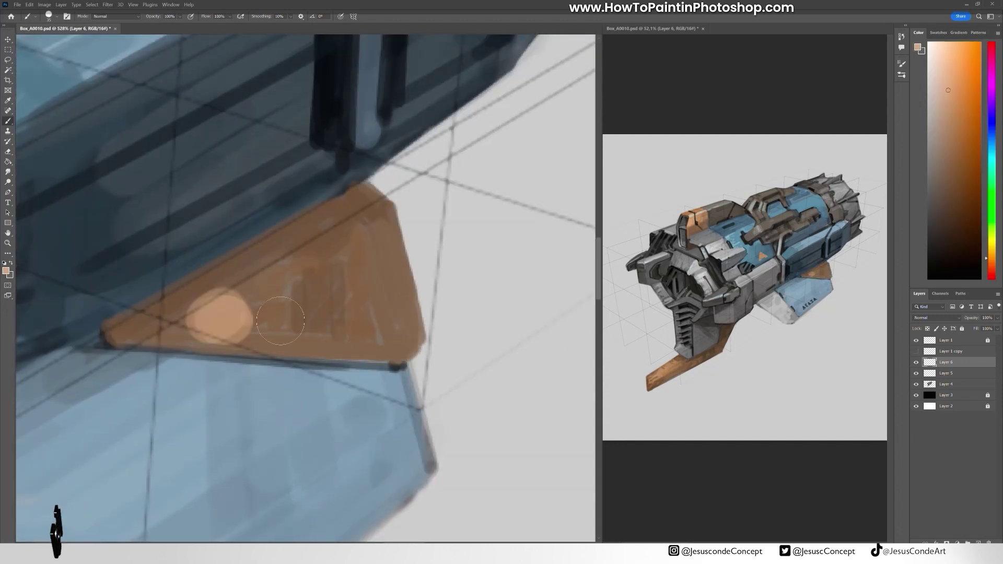
mouse_move(281, 321)
mouse_down()
mouse_move(245, 292)
mouse_move(157, 340)
mouse_up()
click(948, 140)
mouse_move(235, 251)
mouse_down()
mouse_move(334, 235)
mouse_move(325, 255)
mouse_move(381, 193)
mouse_up()
key(bracketleft)
key(bracketleft)
alt+click(241, 321)
drag(242, 321, 412, 352)
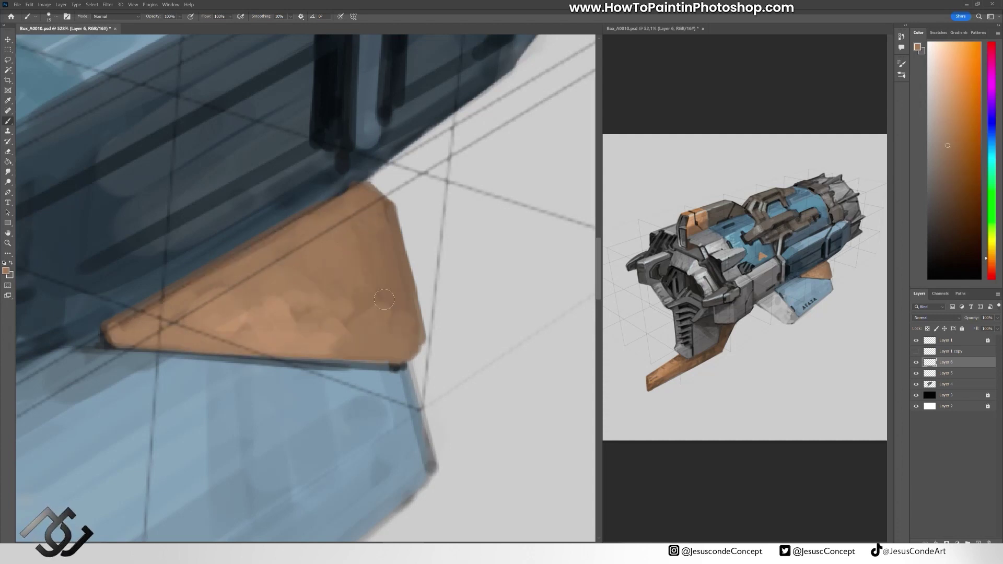
Add a new Layer 7 for details and pick a grey colour.
key(ctrl+shift+alt+n)
scroll(130, 280, down, 3)
scroll(130, 280, left, 6)
alt+click(168, 255)
Paint strokes near the grey grip with a smaller brush and merge the detail layers.
drag(156, 293, 209, 365)
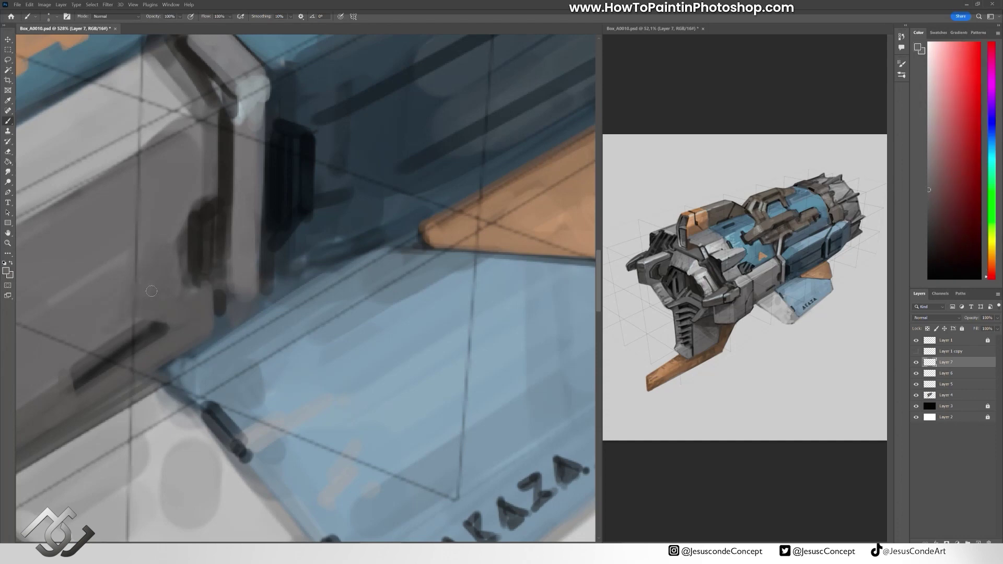
drag(181, 287, 209, 168)
key(bracketleft)
drag(191, 116, 321, 137)
key(ctrl+e)
key(ctrl+e)
key(ctrl+e)
scroll(325, 239, down, 5)
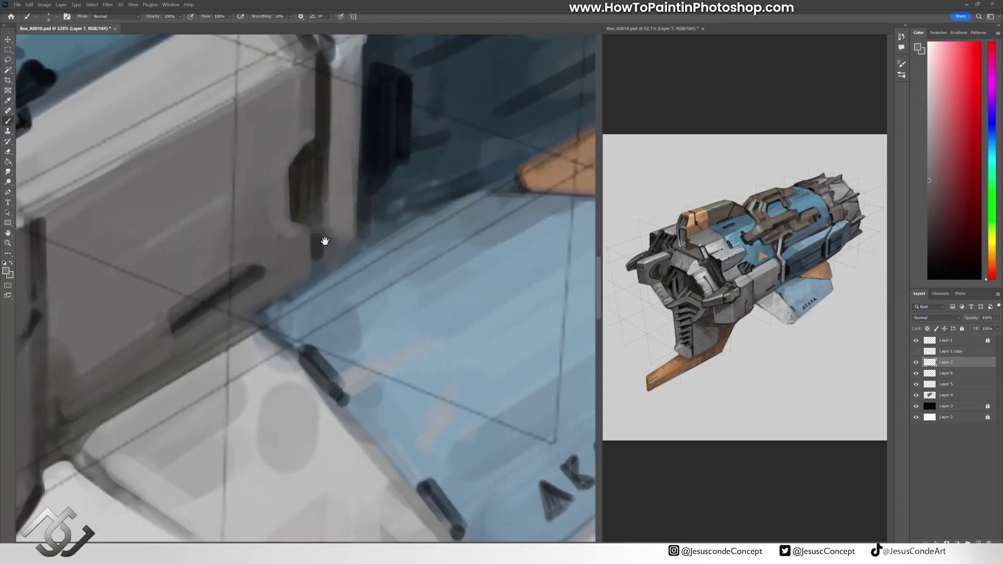
scroll(325, 239, right, 5)
Darken the right bar and bring the gun body into view.
alt+click(382, 370)
drag(461, 306, 445, 195)
key(e)
scroll(452, 195, up, 10)
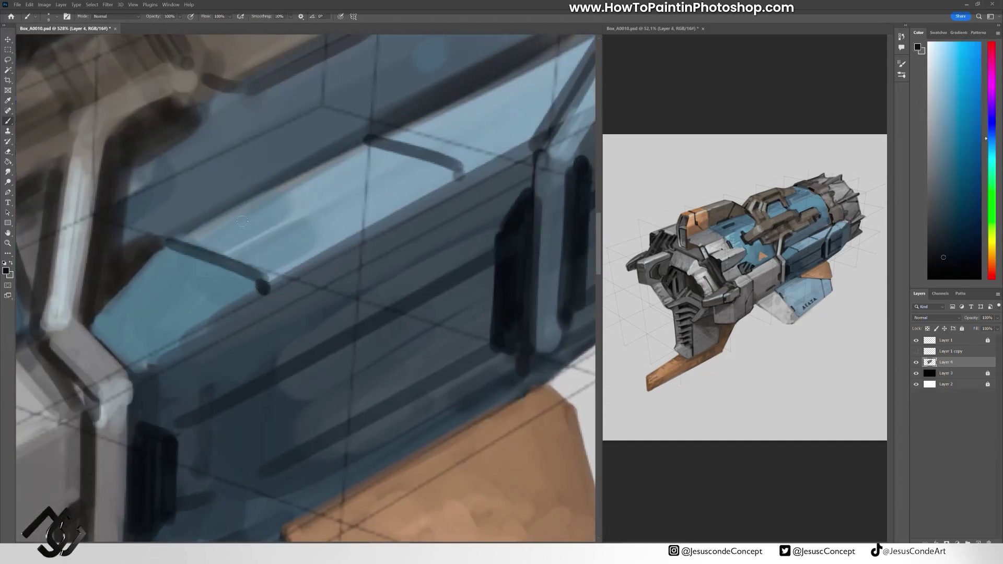
scroll(452, 195, down, 2)
key(b)
mouse_move(266, 178)
mouse_down()
mouse_move(500, 213)
mouse_move(695, 268)
mouse_up()
key(e)
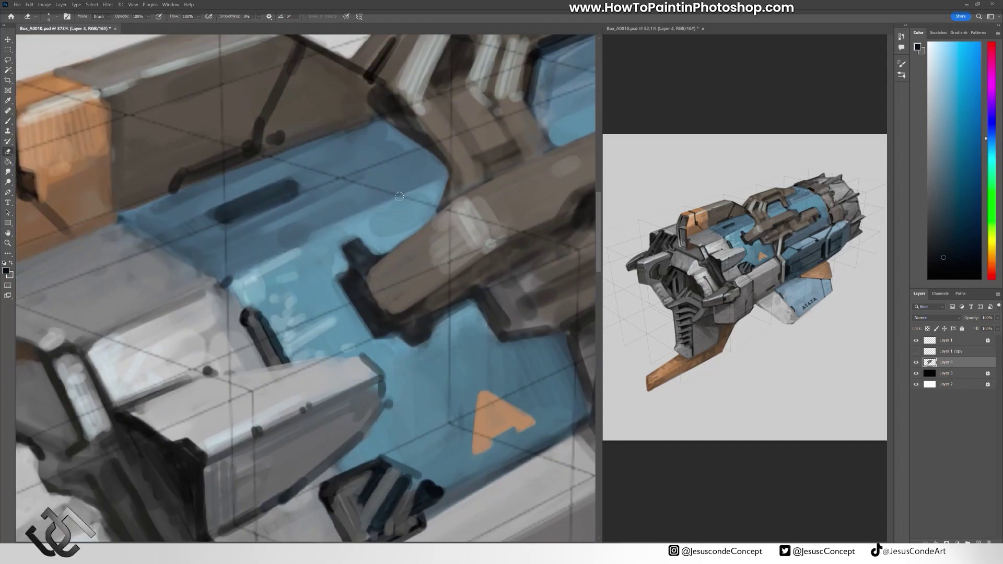
scroll(519, 141, up, 3)
scroll(519, 141, left, 5)
key(b)
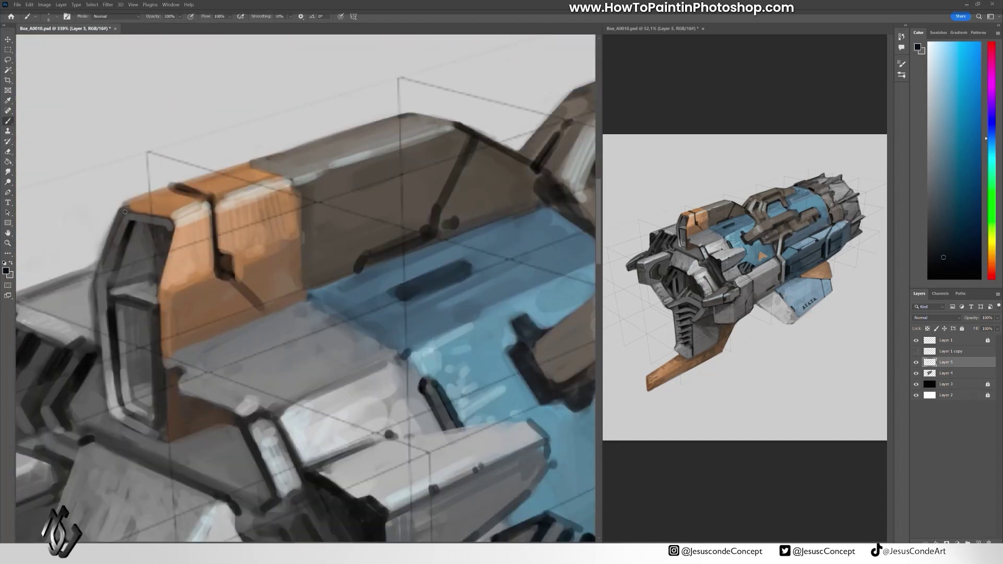
Paint a dark bracket over the orange block, merge it down, and add grey frame strokes.
mouse_move(223, 206)
mouse_down()
mouse_move(307, 178)
mouse_move(211, 216)
mouse_up()
click(938, 101)
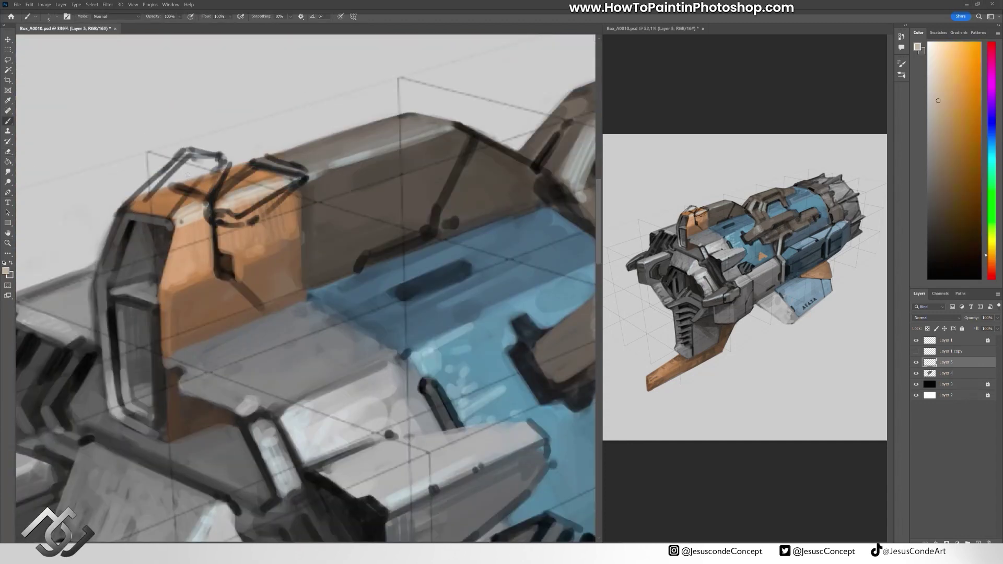
alt+click(195, 225)
mouse_move(178, 156)
mouse_down()
mouse_move(209, 209)
mouse_move(303, 172)
mouse_up()
alt+click(245, 219)
key(ctrl+e)
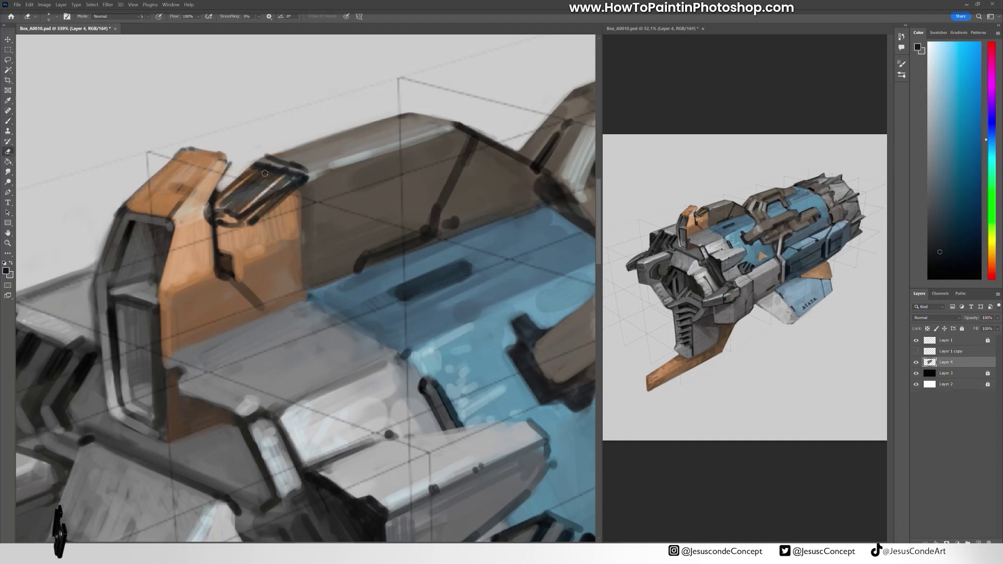
drag(214, 225, 223, 216)
alt+click(230, 214)
drag(264, 178, 305, 162)
alt+click(303, 178)
alt+click(262, 178)
mouse_move(256, 183)
mouse_down()
mouse_move(279, 170)
mouse_move(225, 212)
mouse_move(292, 173)
mouse_up()
Add light edge highlights to the bracket and light orange strokes on the block's faces.
alt+click(226, 212)
alt+click(179, 222)
drag(209, 162, 179, 222)
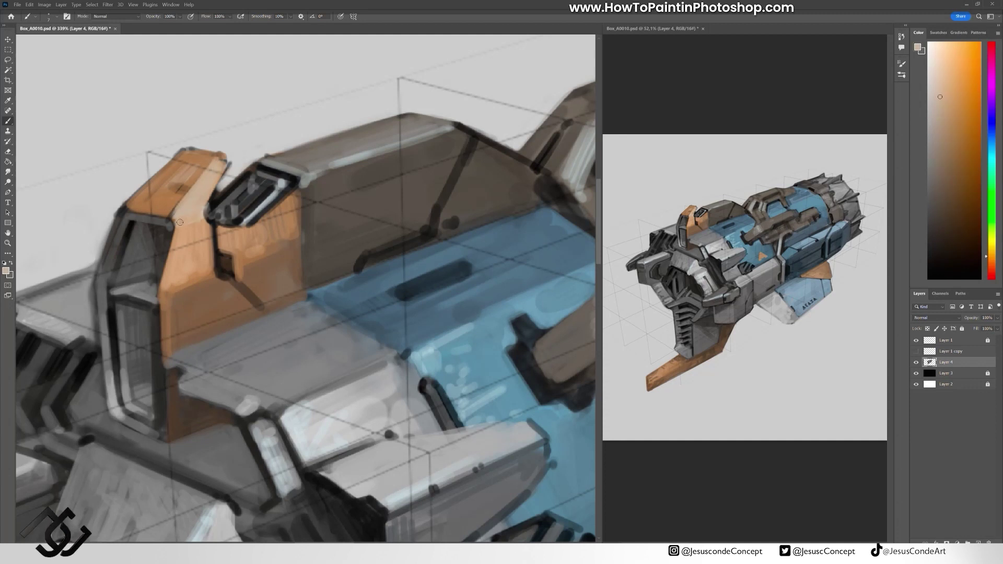
alt+click(241, 243)
drag(238, 261, 292, 198)
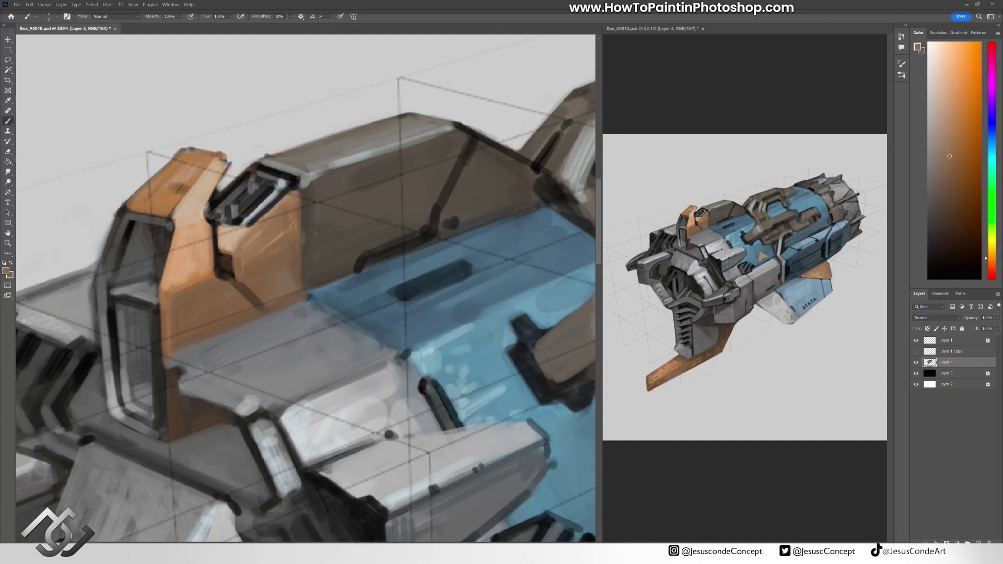
drag(157, 318, 203, 238)
drag(173, 192, 183, 168)
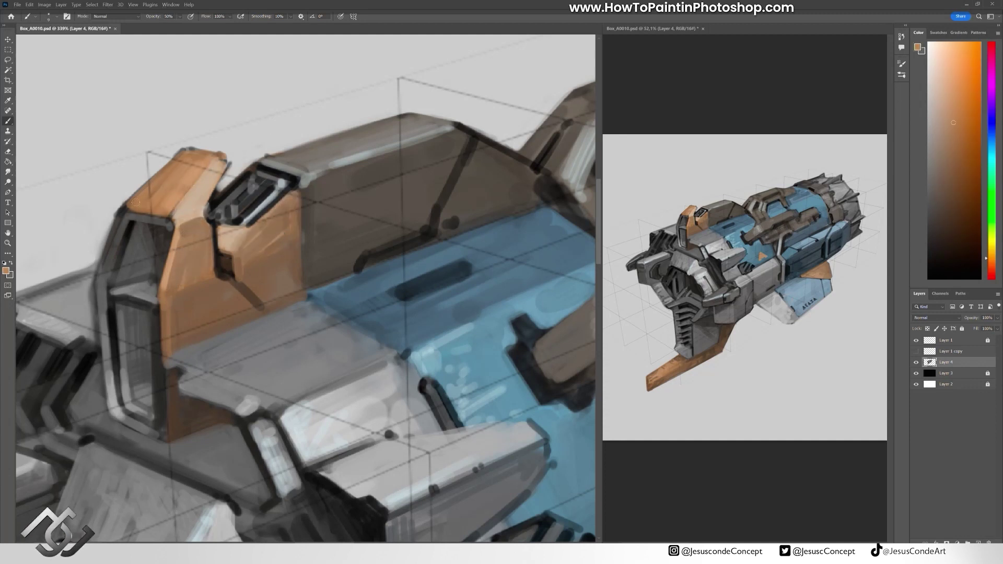
alt+click(124, 207)
key(e)
scroll(218, 184, down, 2)
key(b)
alt+click(308, 194)
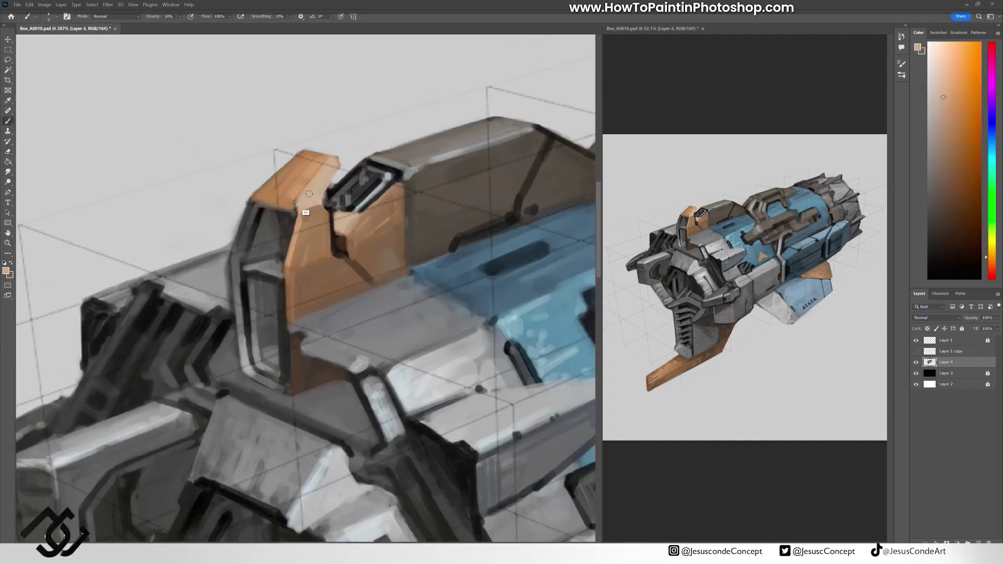
Save the painting, fit the whole engine in the window, and recheck Hue/Saturation.
key(ctrl+s)
key(ctrl+0)
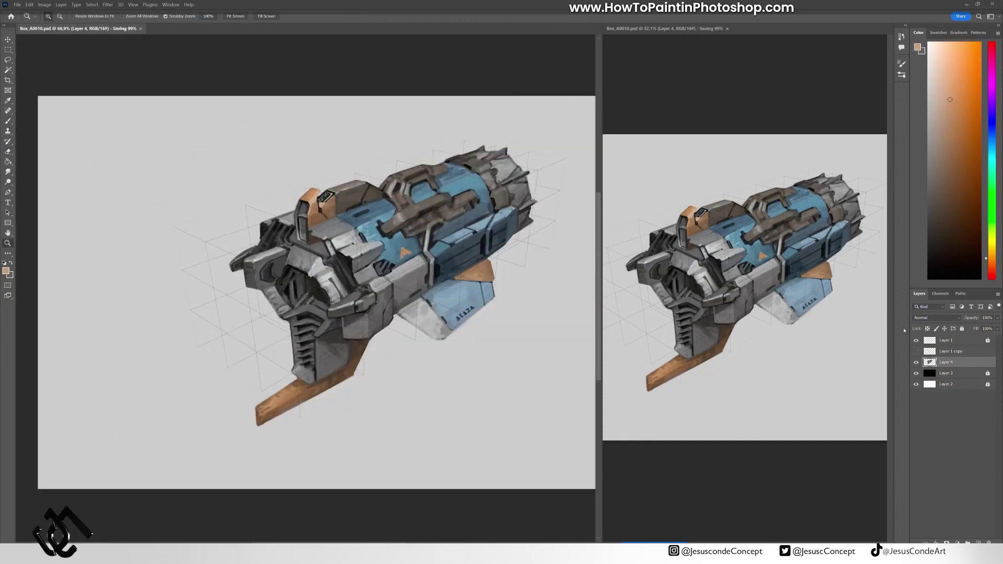
key(ctrl+u)
key(Return)
drag(506, 302, 528, 302)
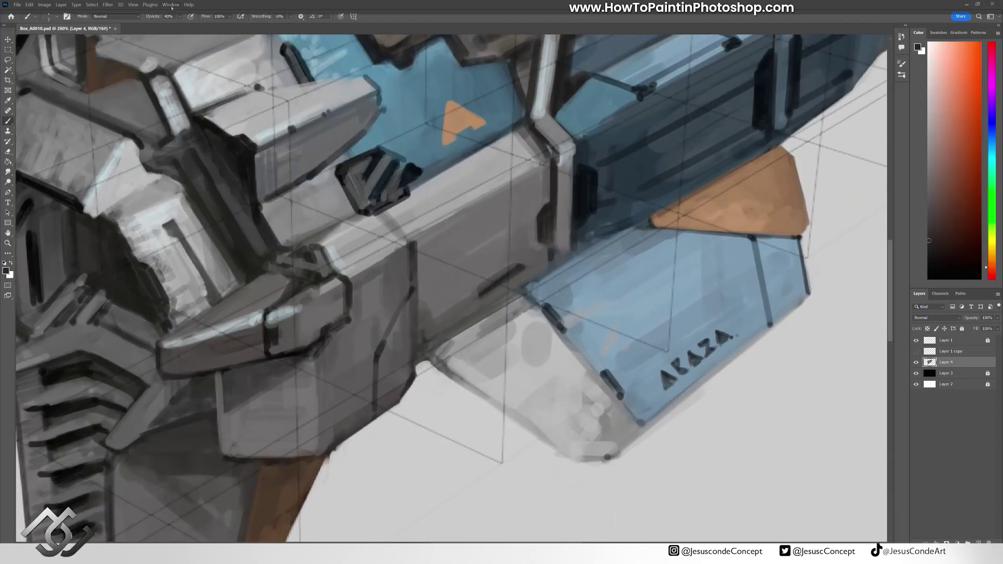
click(171, 5)
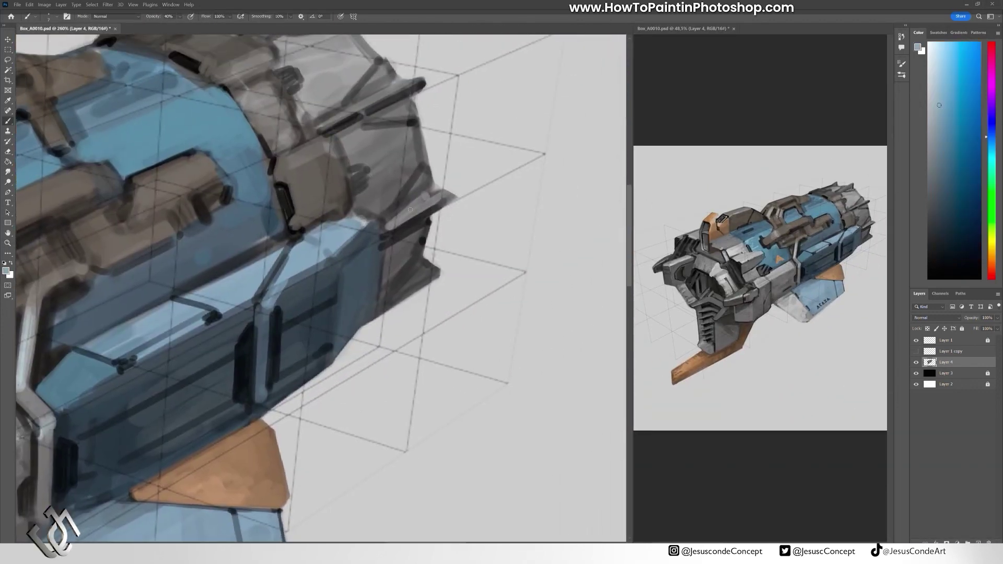
Darken the rear ring's right edge with dark grey strokes.
mouse_move(385, 161)
mouse_down()
mouse_move(397, 143)
mouse_move(476, 196)
mouse_up()
alt+click(443, 188)
drag(472, 208, 480, 301)
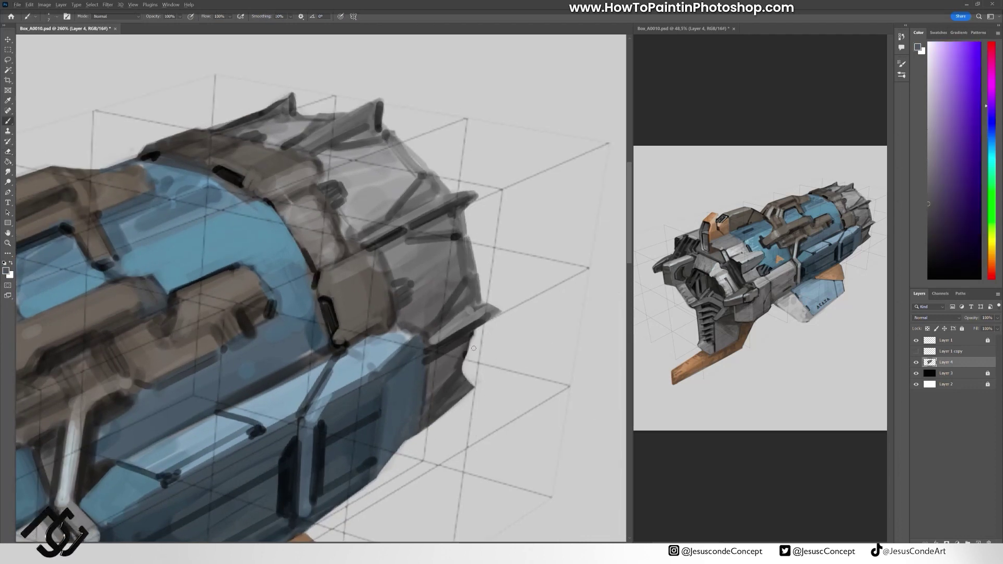
drag(462, 334, 454, 371)
alt+click(327, 302)
alt+click(313, 309)
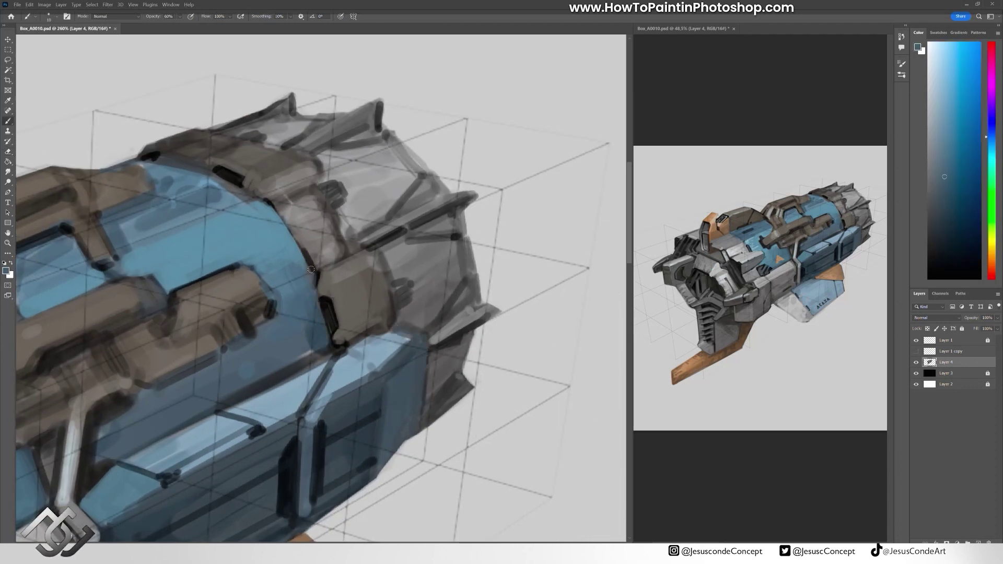
alt+click(275, 323)
Soften the grey lower body with near-black strokes at 10% opacity.
drag(54, 248, 572, 172)
alt+click(181, 212)
drag(284, 171, 419, 106)
alt+click(206, 219)
key(1)
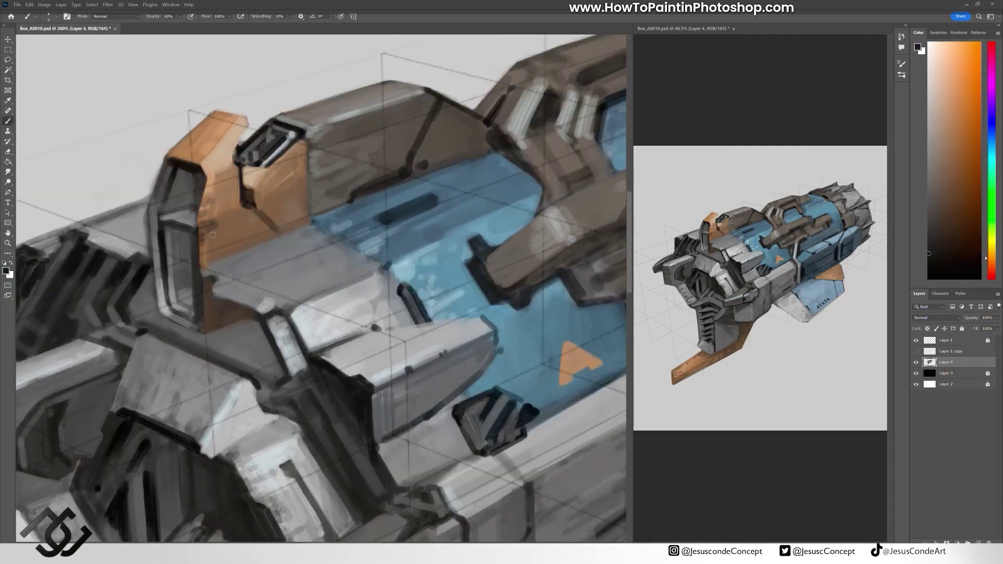
drag(304, 230, 297, 201)
drag(275, 317, 310, 216)
Add a light bluish-grey highlight at 20% along the bracket's top edge, then restore 100% opacity.
drag(459, 334, 309, 215)
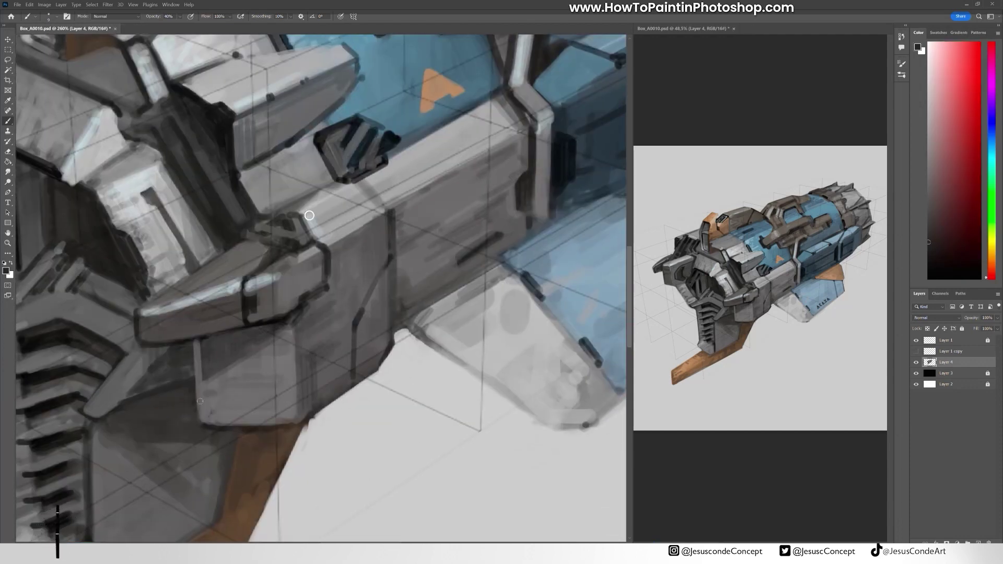
alt+click(293, 395)
key(2)
mouse_move(185, 275)
mouse_down()
mouse_move(309, 215)
mouse_move(366, 219)
mouse_move(335, 360)
mouse_move(575, 402)
mouse_up()
alt+click(356, 233)
alt+click(376, 339)
key(0)
key(z)
scroll(192, 192, down, 5)
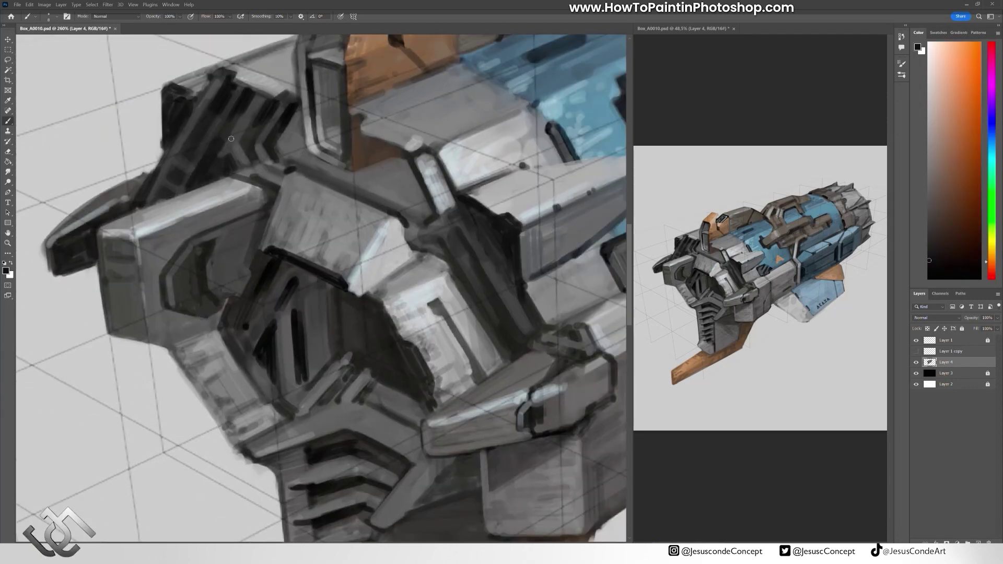
scroll(193, 192, up, 3)
On a new layer, sketch the first shadow guide lines and hatching beneath the gun.
key(ctrl+0)
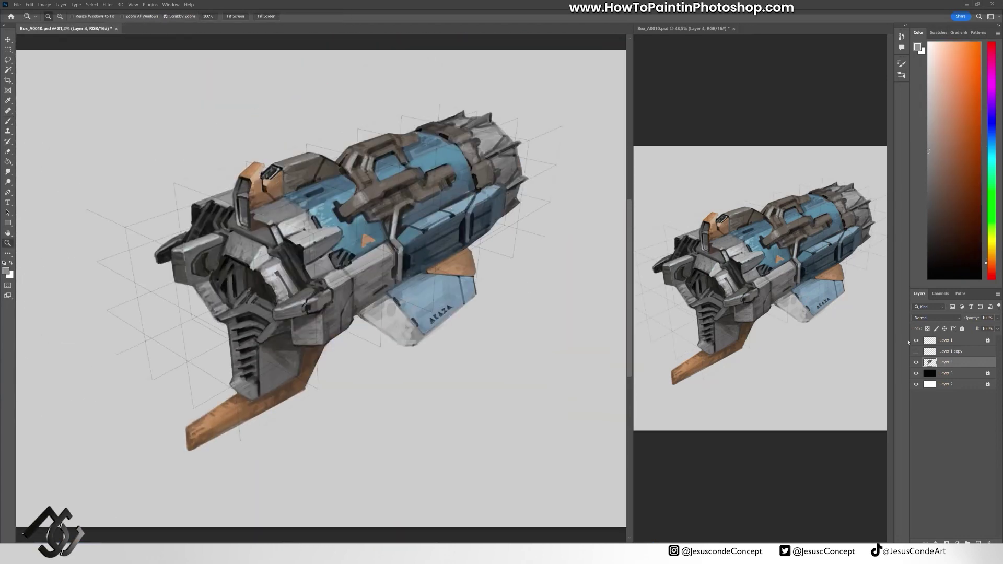
key(ctrl+shift+alt+n)
key(b)
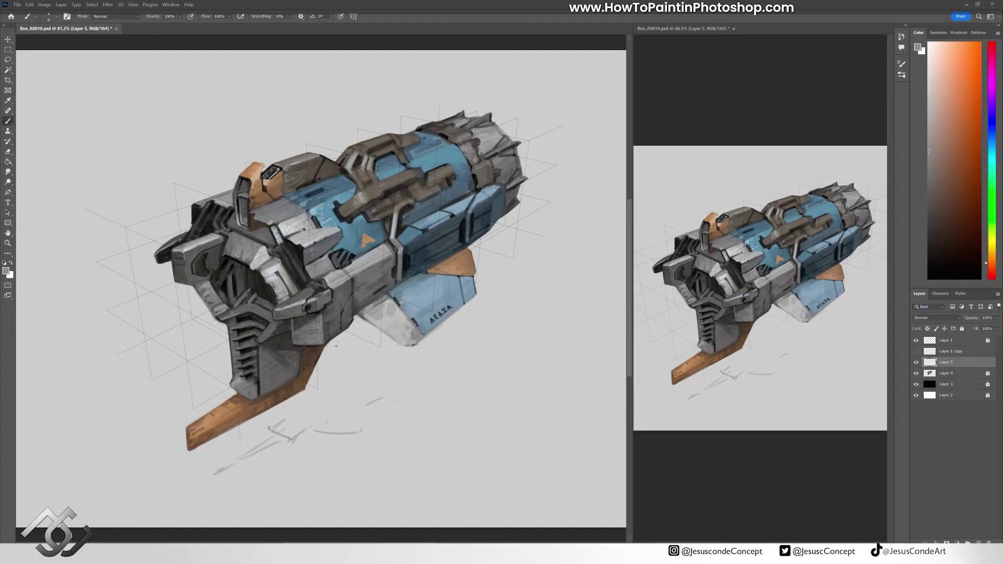
drag(314, 428, 355, 454)
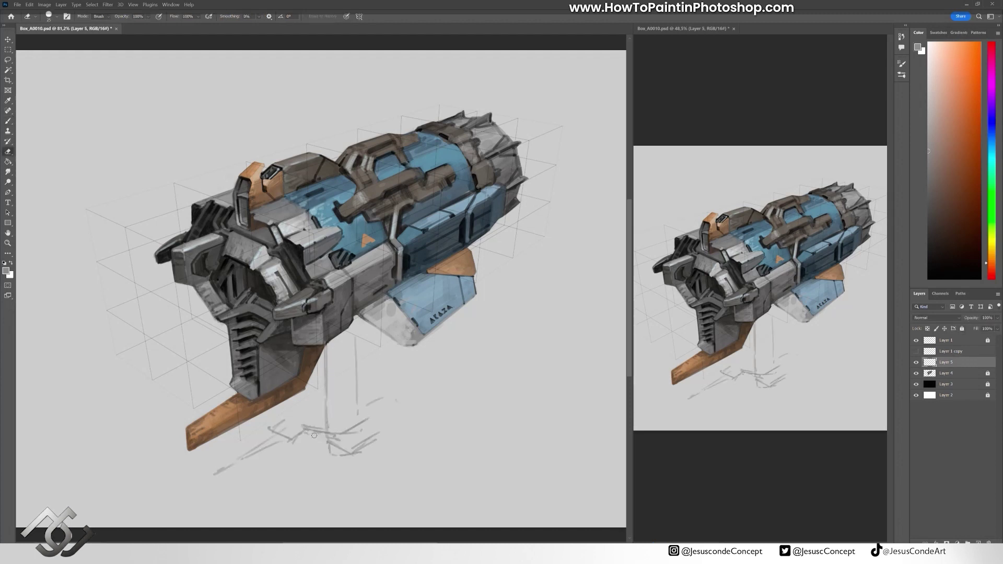
drag(176, 304, 183, 340)
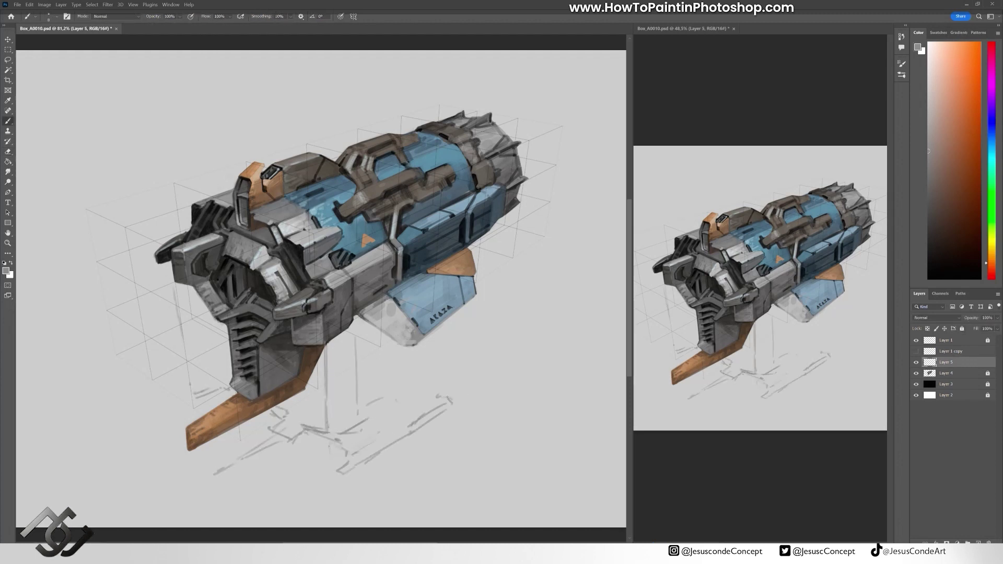
drag(494, 380, 492, 413)
drag(486, 413, 515, 401)
Extend the shadow sketch with its far edge and diagonal outline lines.
drag(323, 483, 361, 461)
drag(184, 401, 228, 384)
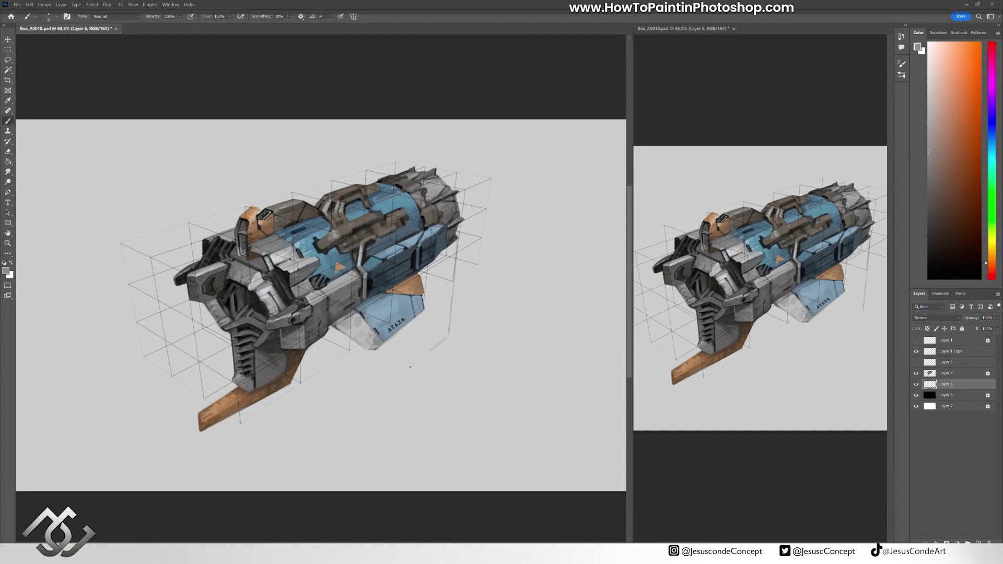
drag(410, 367, 355, 406)
drag(346, 335, 305, 359)
drag(299, 389, 358, 413)
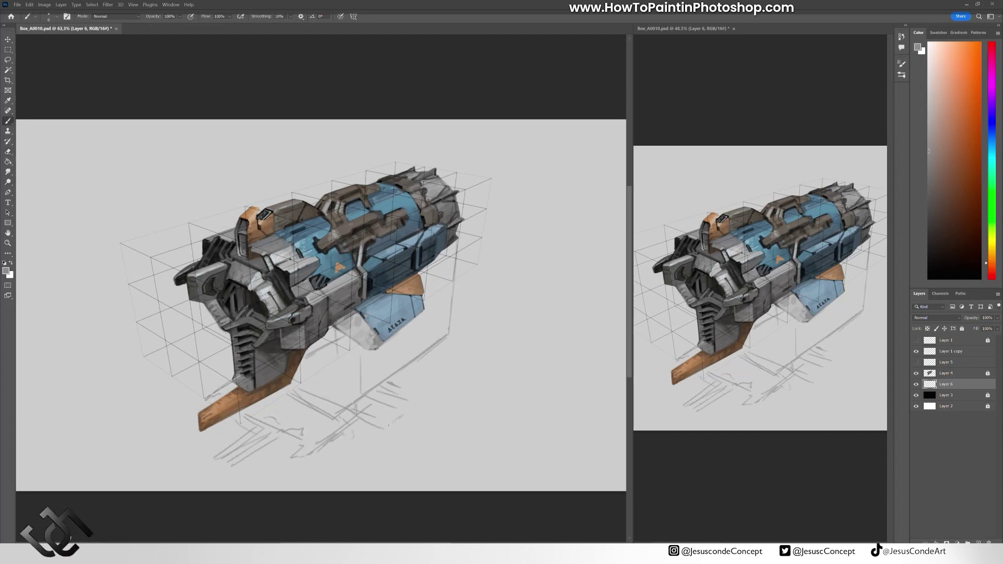
drag(402, 370, 456, 319)
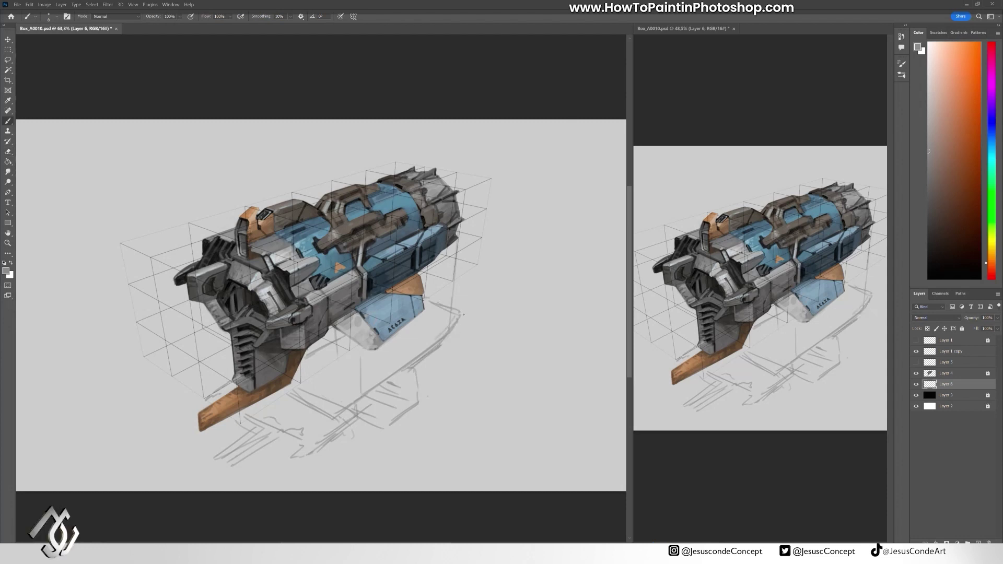
Flip the canvas horizontally, paint grey shadow hatching, and lower the layer opacity to 30%.
key(ctrl+shift+h)
mouse_move(389, 380)
mouse_down()
mouse_move(380, 406)
mouse_move(401, 442)
mouse_move(312, 395)
mouse_move(266, 387)
mouse_move(241, 363)
mouse_move(298, 372)
mouse_move(284, 398)
mouse_up()
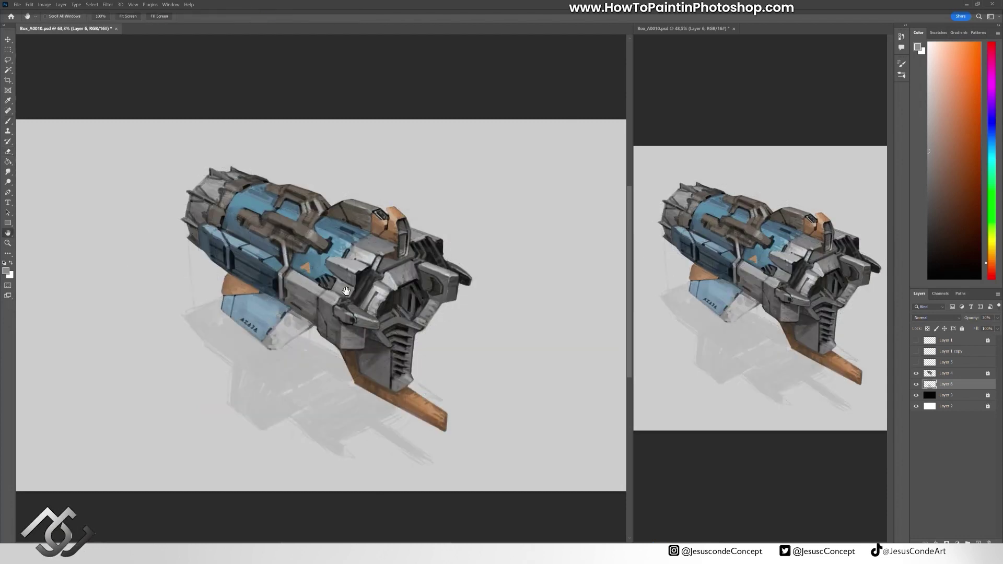
drag(233, 301, 208, 288)
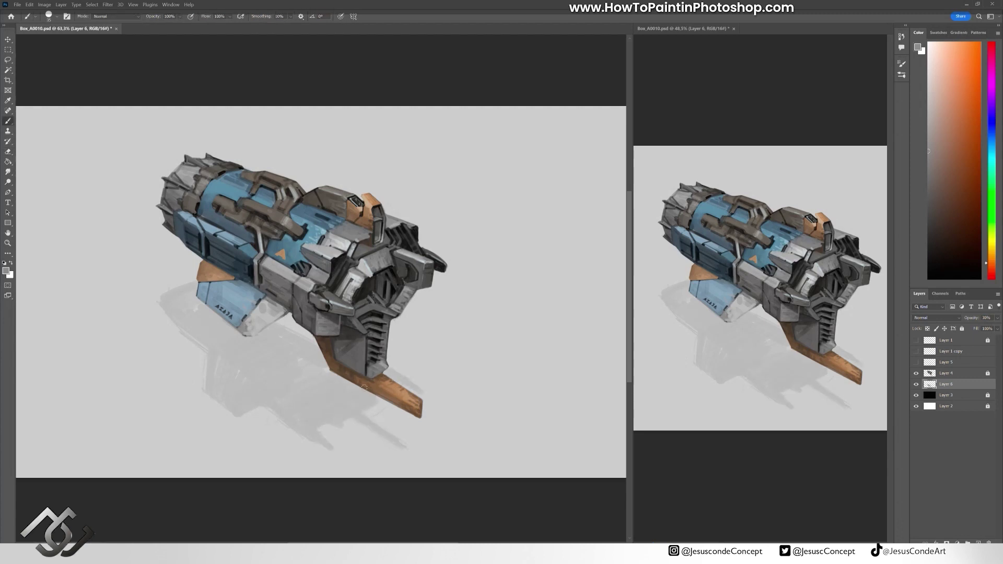
Flip the canvas back to normal and extend the cast shadow, erasing to refine it.
key(ctrl+shift+h)
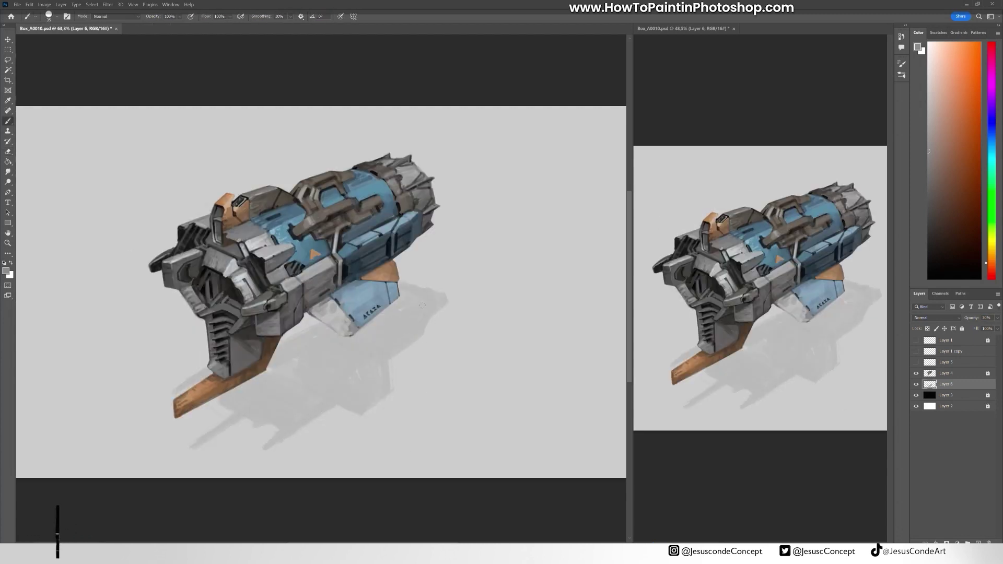
drag(399, 360, 420, 339)
key(e)
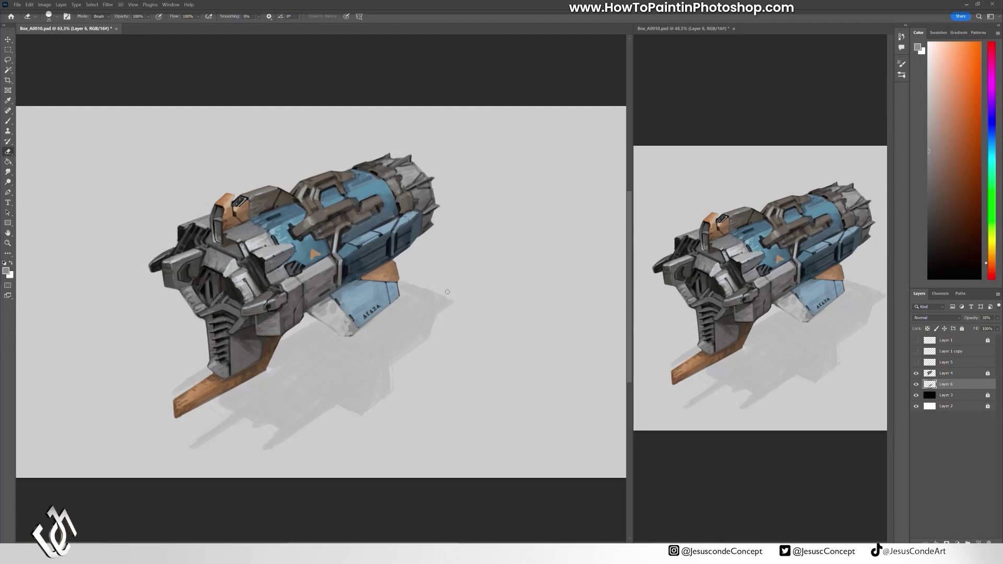
scroll(447, 292, down, 5)
scroll(408, 300, up, 5)
key(b)
scroll(362, 311, down, 1)
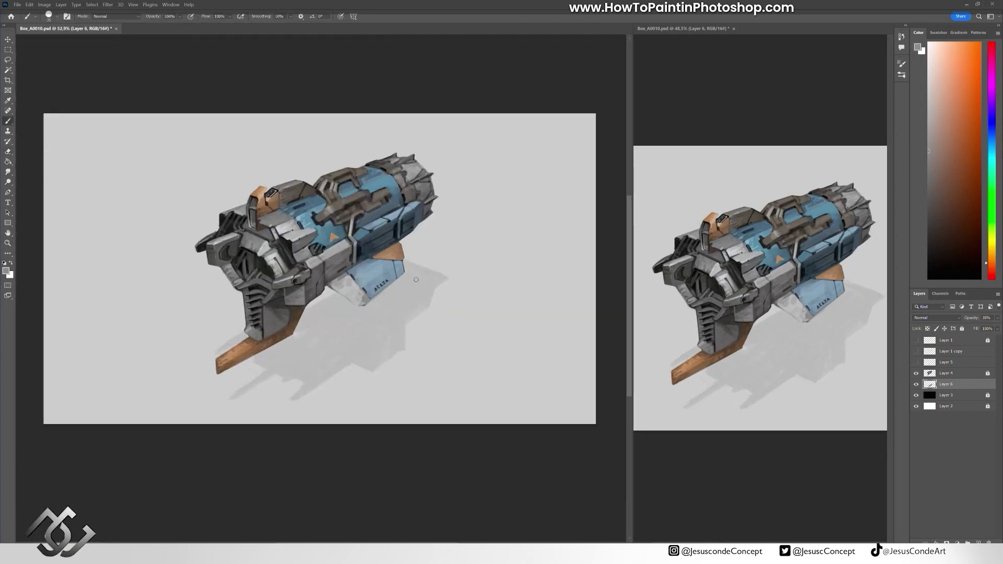
Add a new layer above the gun and paint dark black detail strokes on it.
key(ctrl+shift+alt+n)
key(d)
scroll(280, 282, up, 3)
key(ctrl+bracketright)
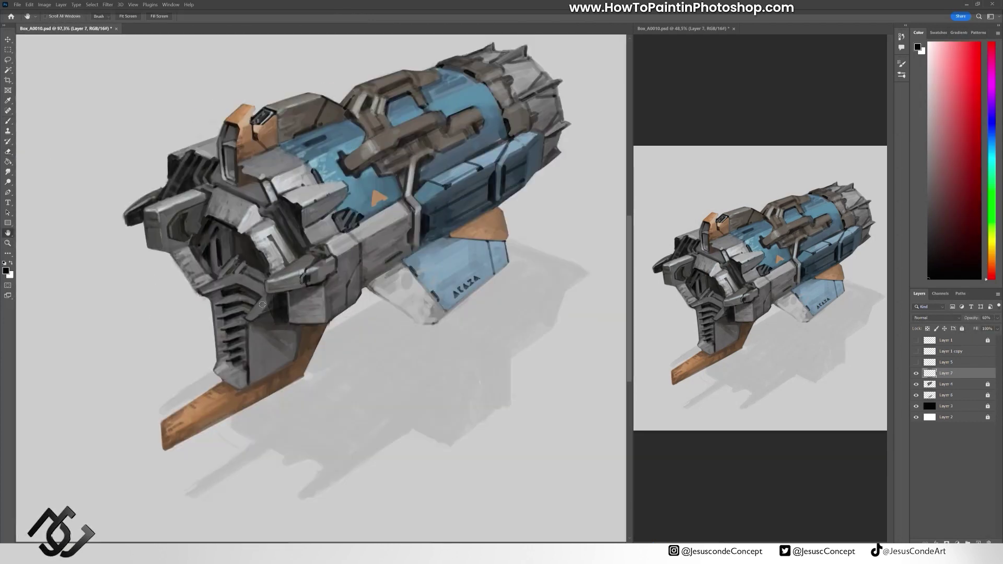
drag(273, 307, 293, 319)
key(e)
key(b)
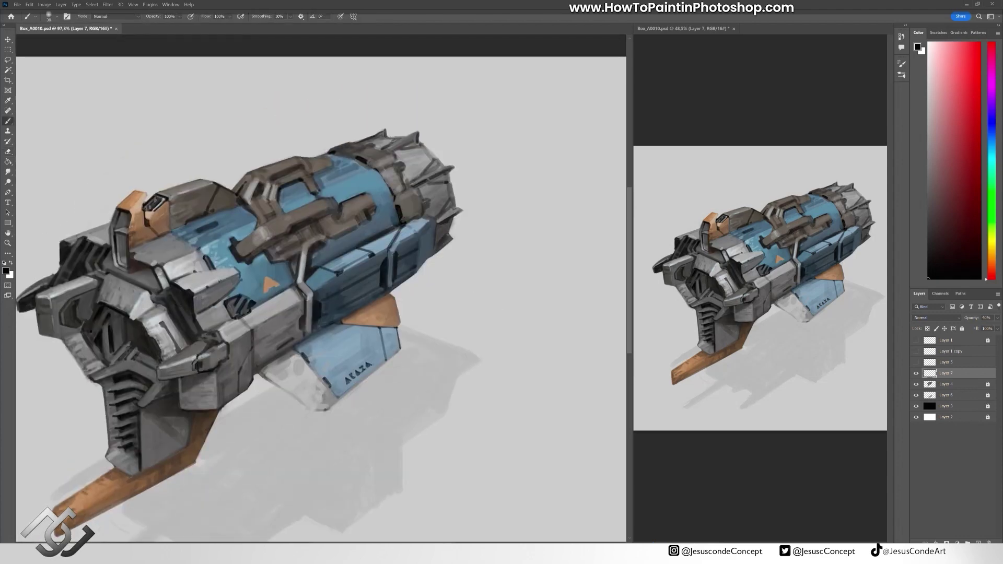
Sample a light blue from the painting and choose a new brush preset.
scroll(391, 140, down, 3)
alt+click(291, 213)
scroll(291, 212, up, 5)
click(50, 17)
double_click(58, 261)
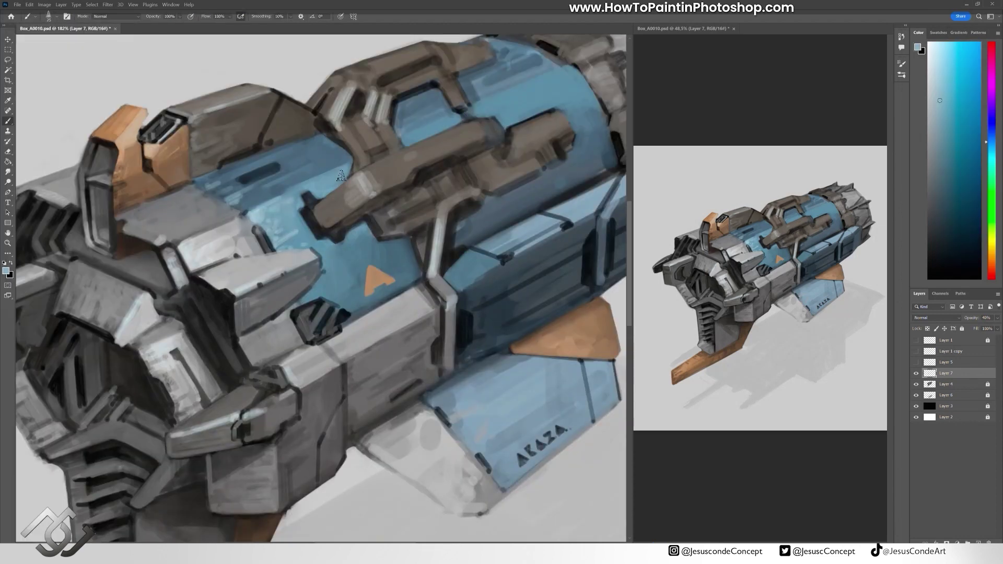